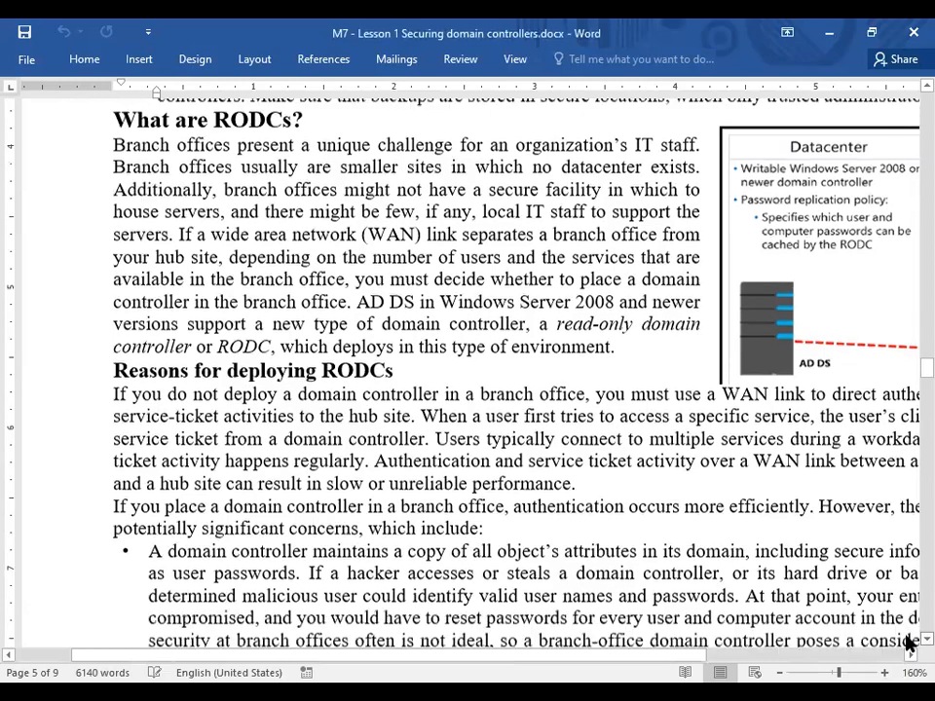
scroll(906, 641, "down", 3)
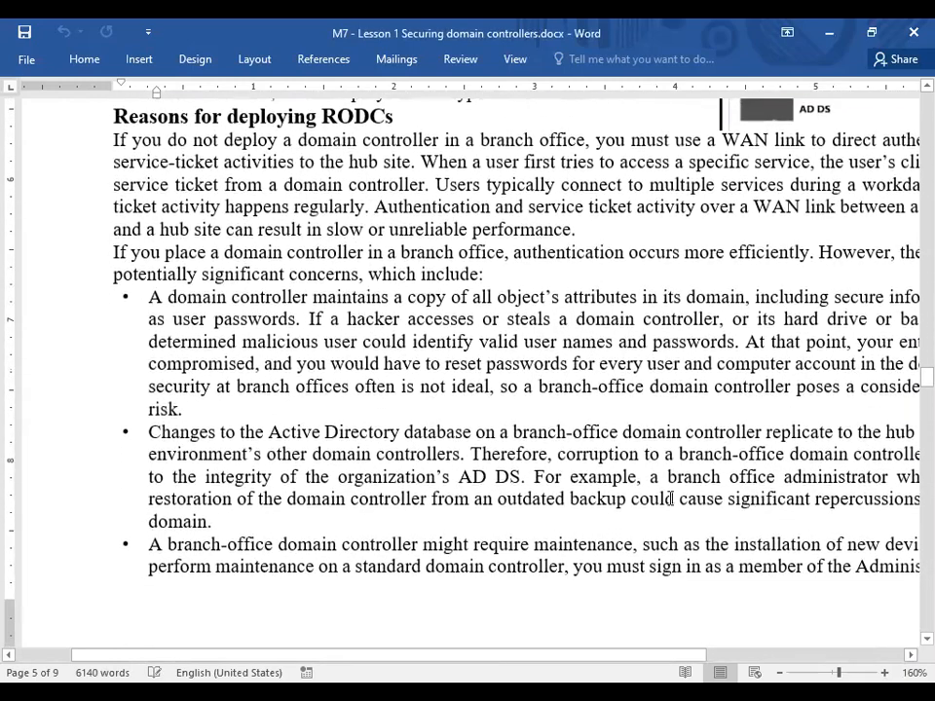
Highlight the first bullet's sentences on what a domain controller stores and stolen controllers.
left_click_drag(168, 297, 301, 316)
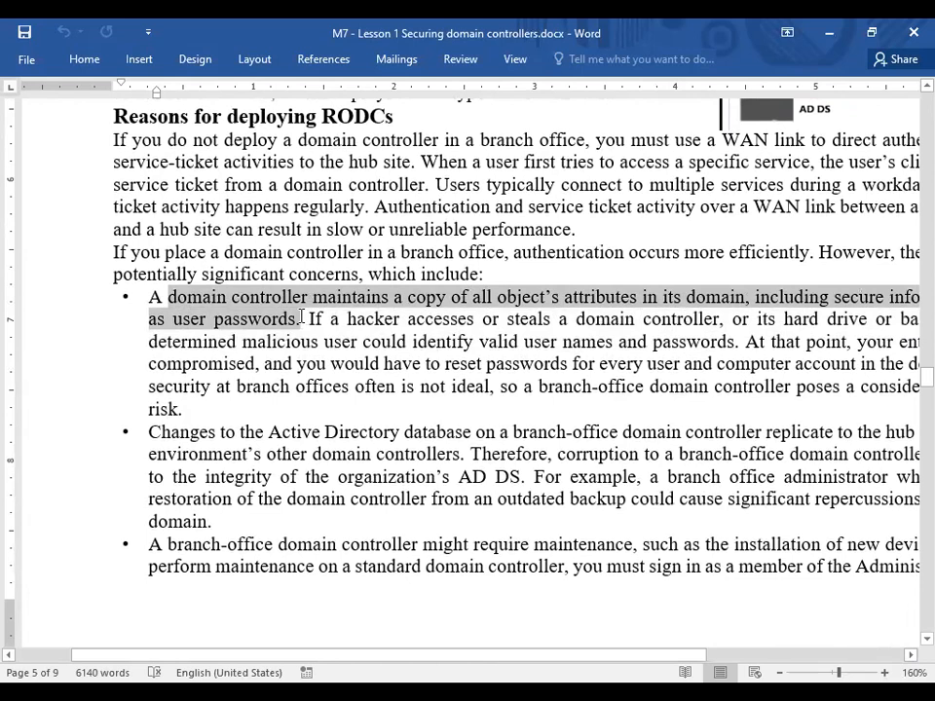
left_click_drag(301, 316, 888, 313)
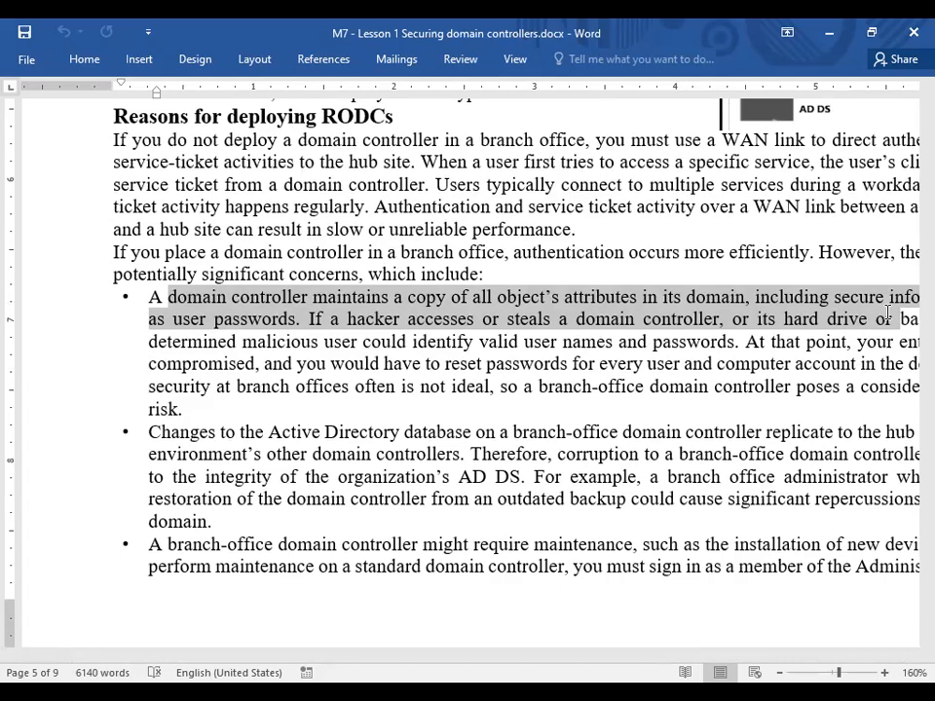
left_click_drag(888, 311, 890, 313)
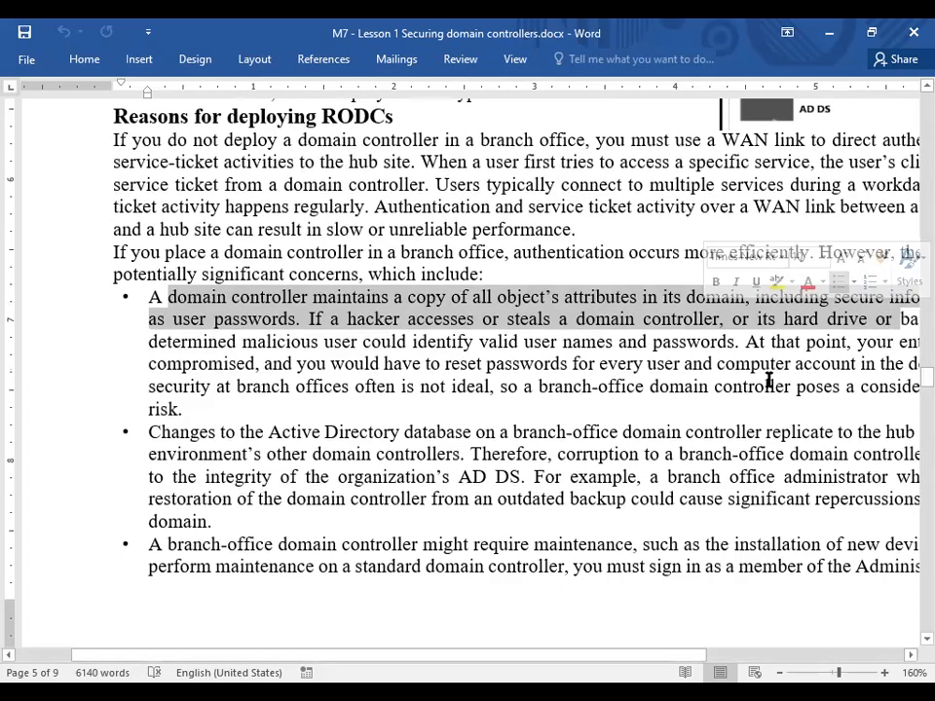
Highlight 'controller replicate' in the next bullet, then switch to the DC1 virtual machine.
left_click(701, 417)
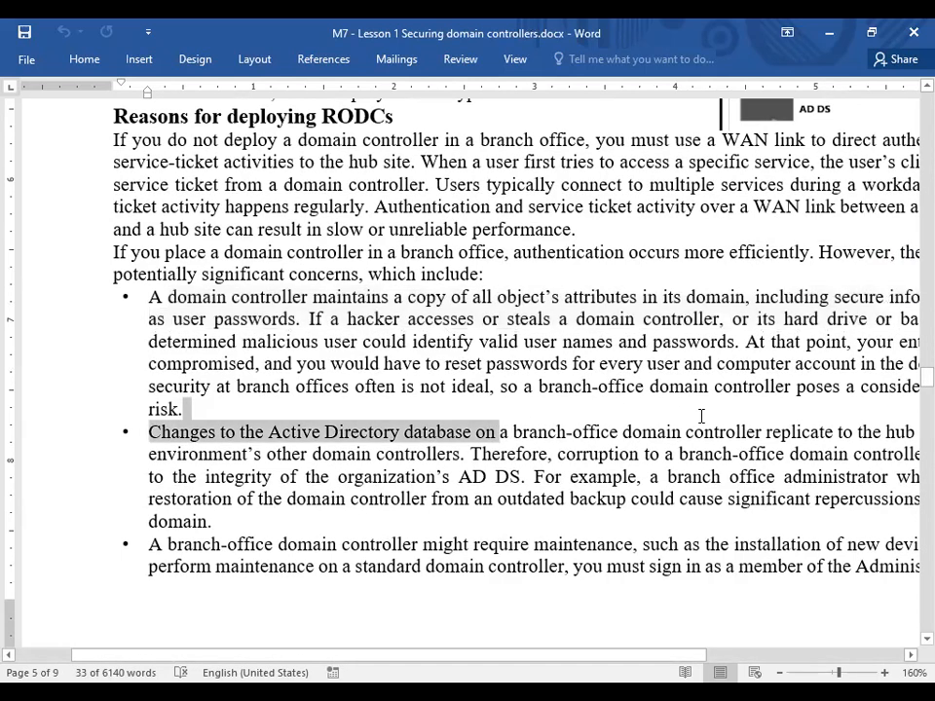
left_click_drag(736, 440, 835, 432)
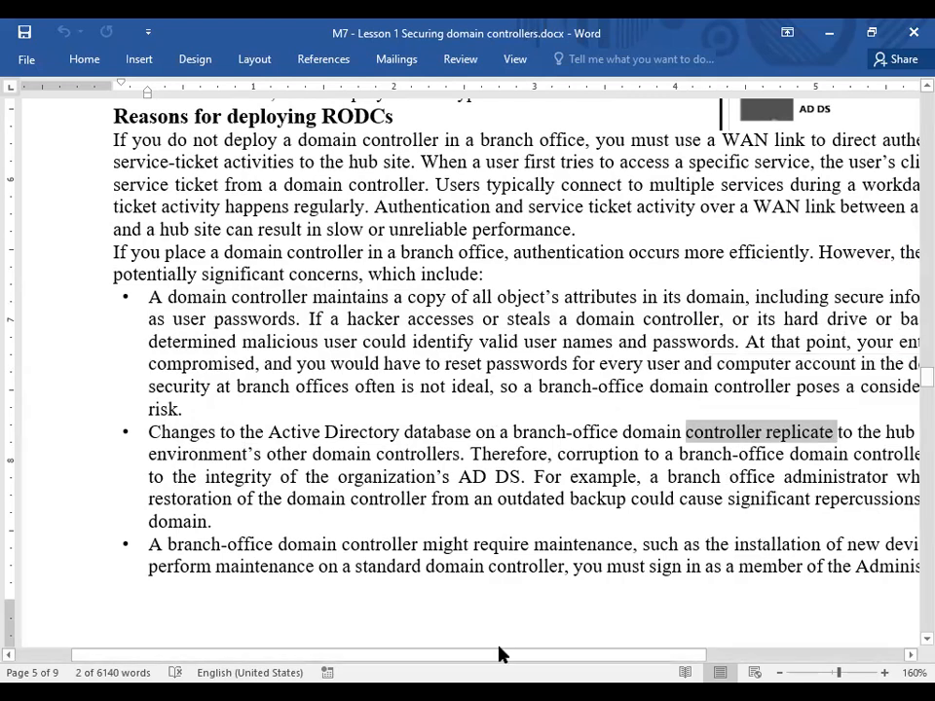
key("alt+Tab")
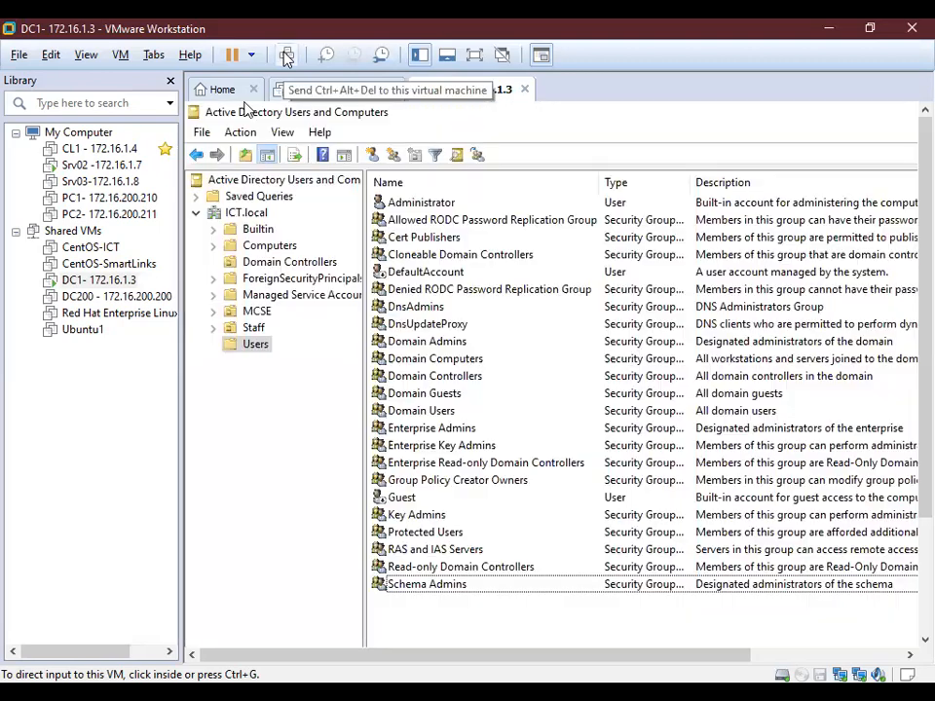
Send Ctrl+Alt+Del to DC1 and cancel the security screen to reveal Active Directory Users and Computers.
left_click(286, 58)
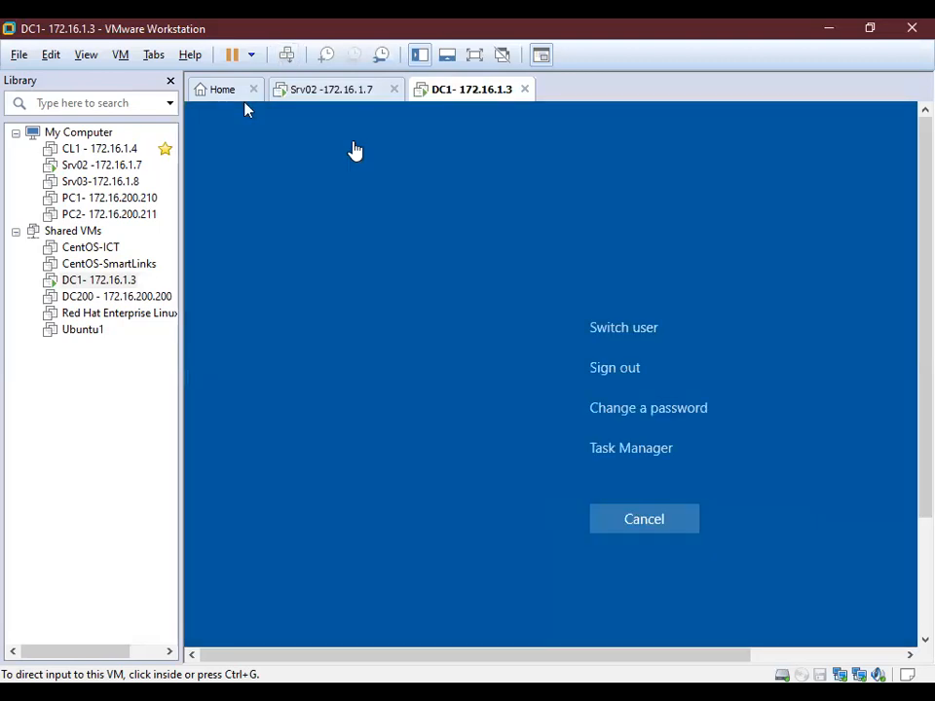
left_click(642, 521)
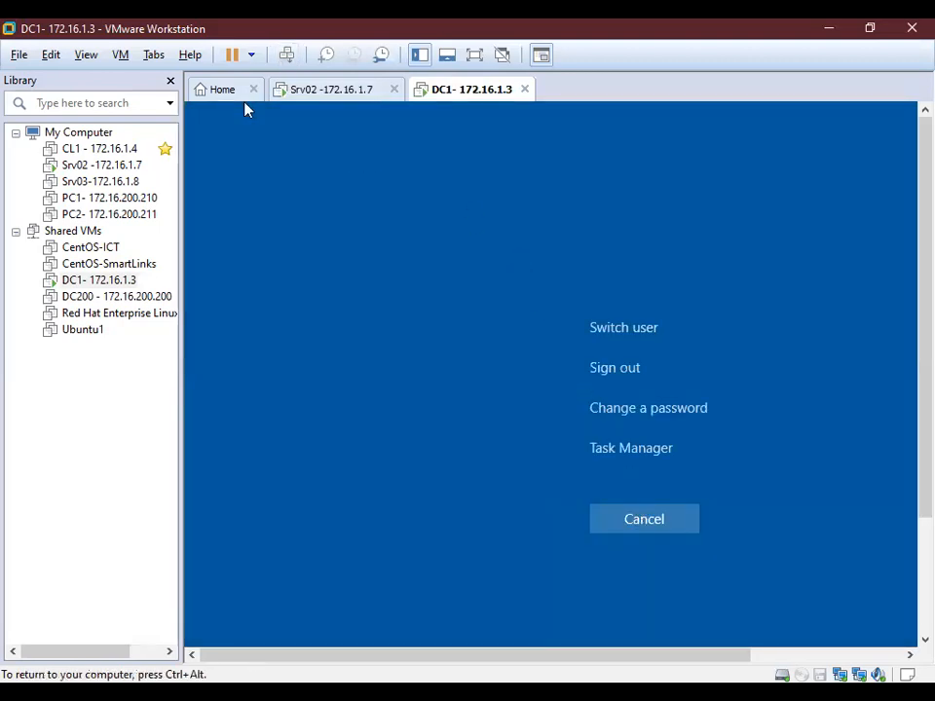
left_click(661, 529)
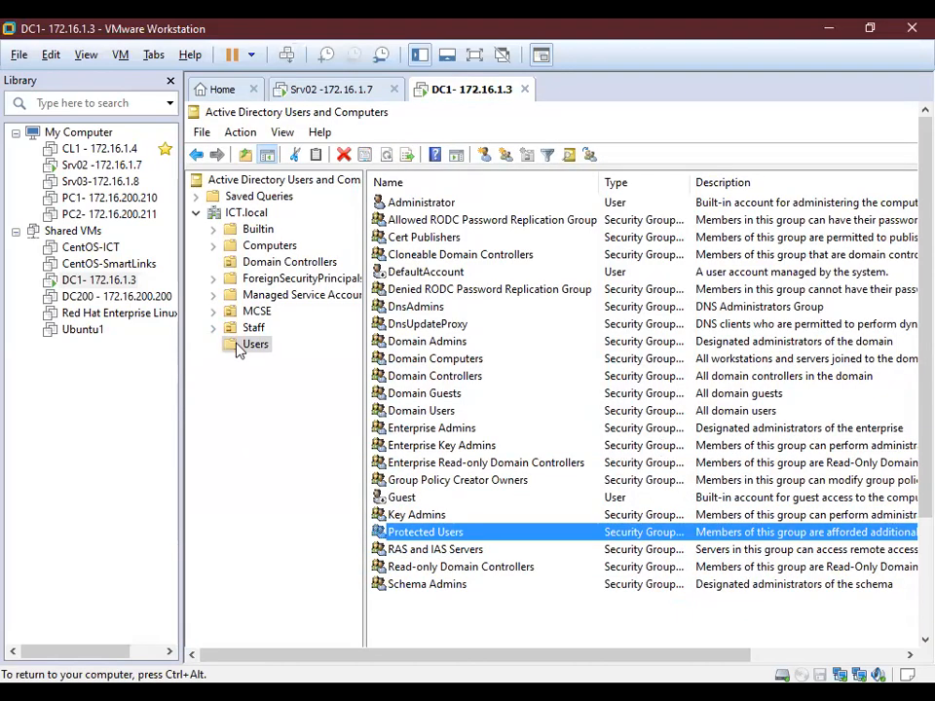
Start a new user in Users named RODCAdmin with logon name RODCAdmin.
right_click(239, 349)
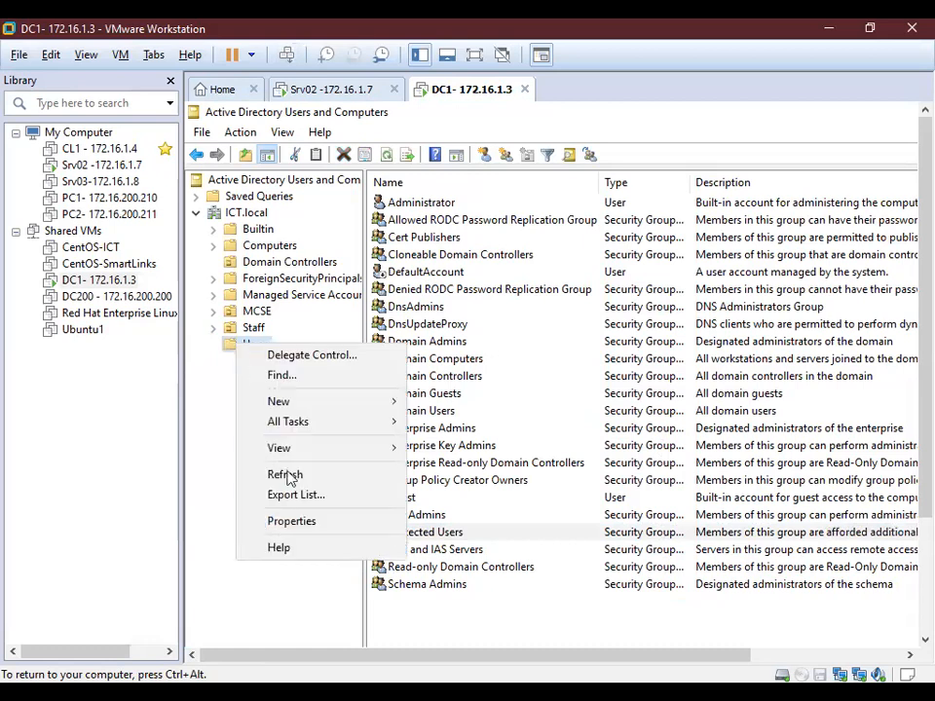
mouse_move(318, 401)
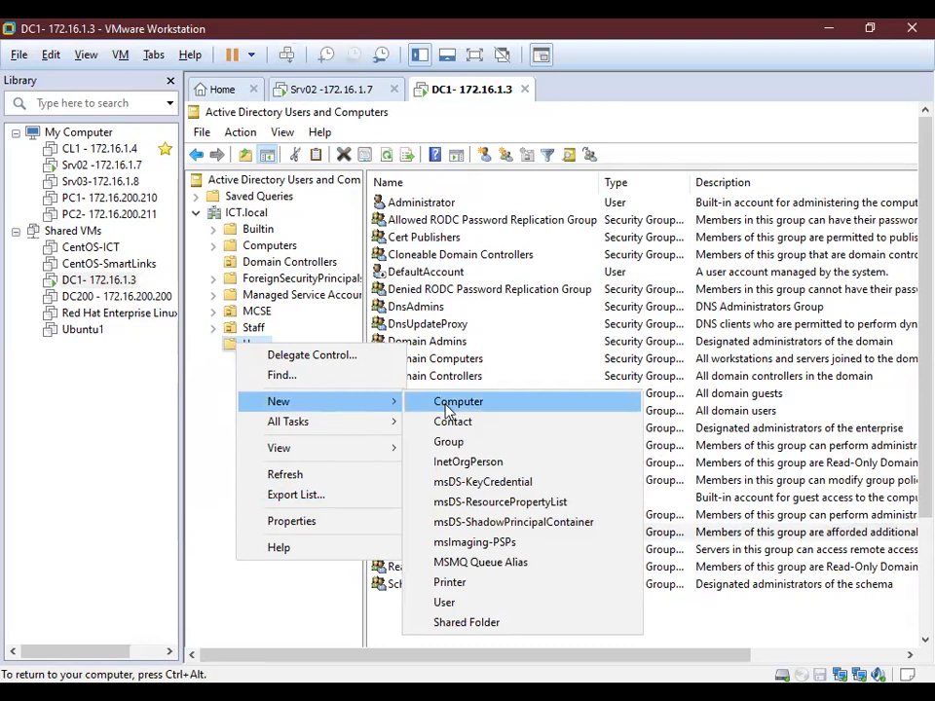
left_click(454, 604)
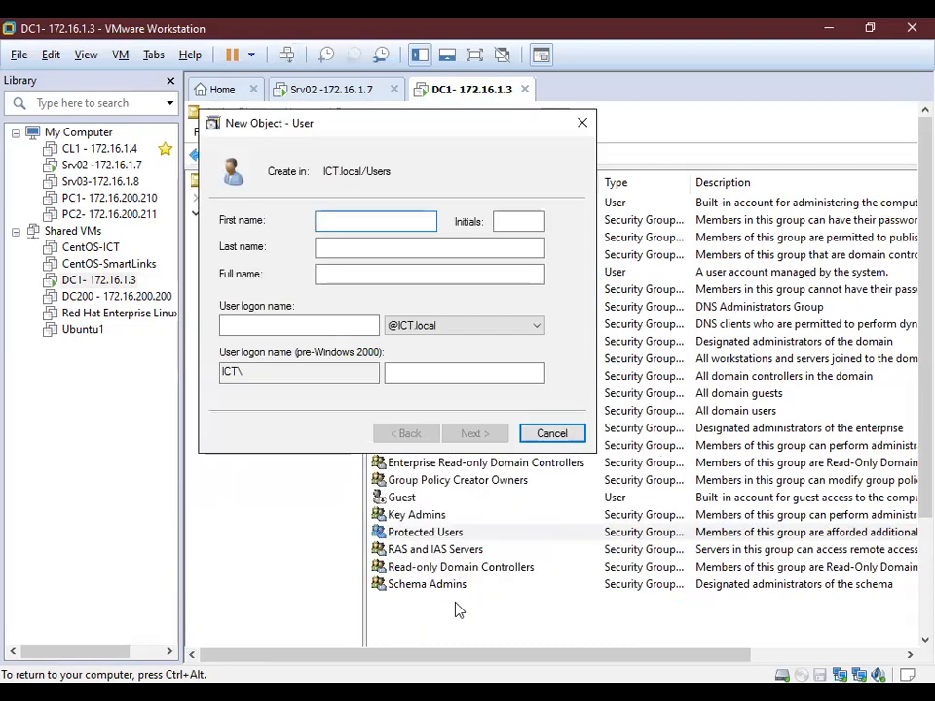
type("RODCAdmin")
key("Tab")
key("Tab")
key("Tab")
key("Tab")
type("RODC")
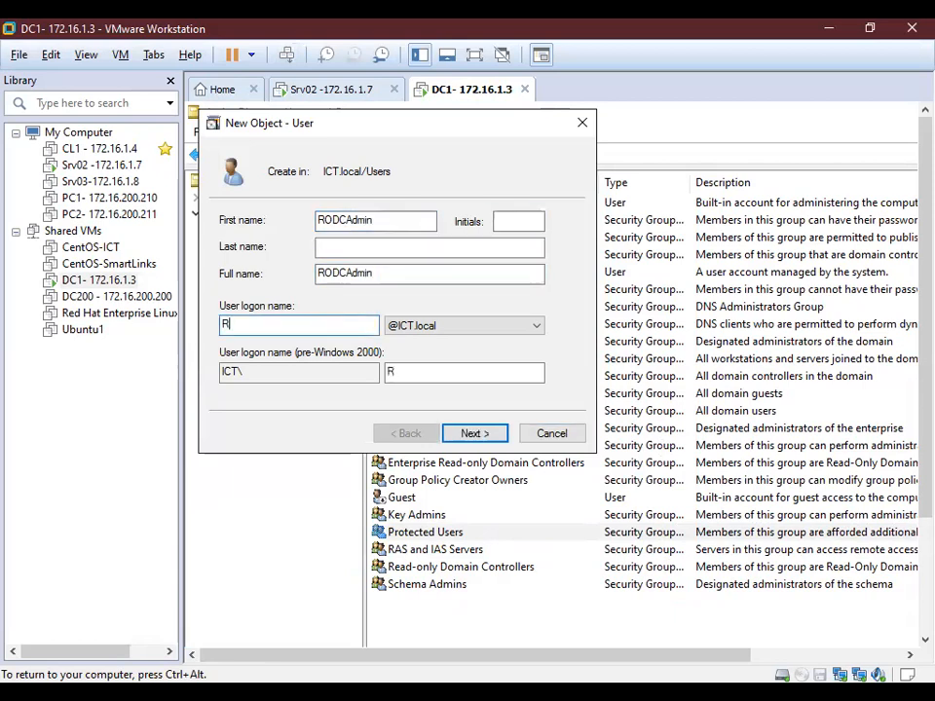
type("Admin")
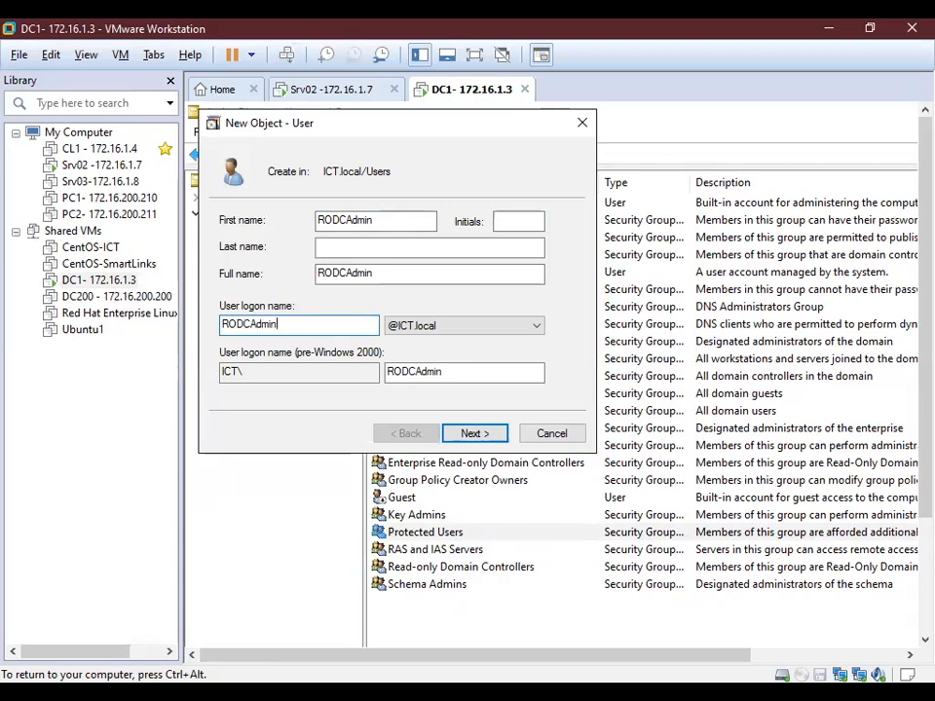
left_click(463, 431)
Set the account password with Cannot change and Never expires ticked, and finish creating RODCAdmin.
type("*******")
key("Tab")
type("*******")
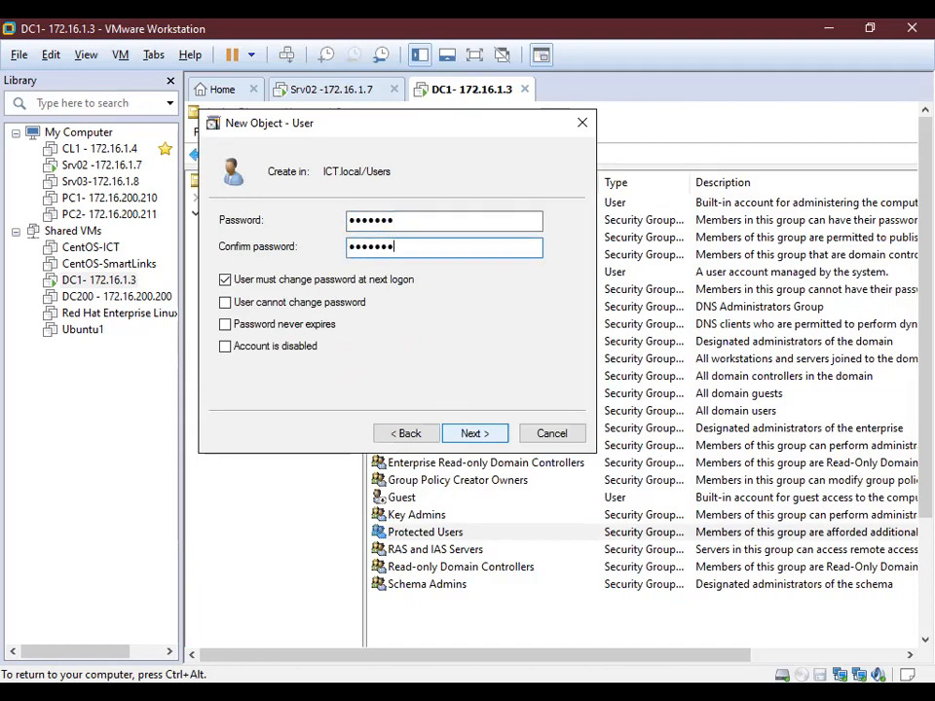
key("Tab")
key("space")
key("Tab")
key("space")
key("Tab")
key("space")
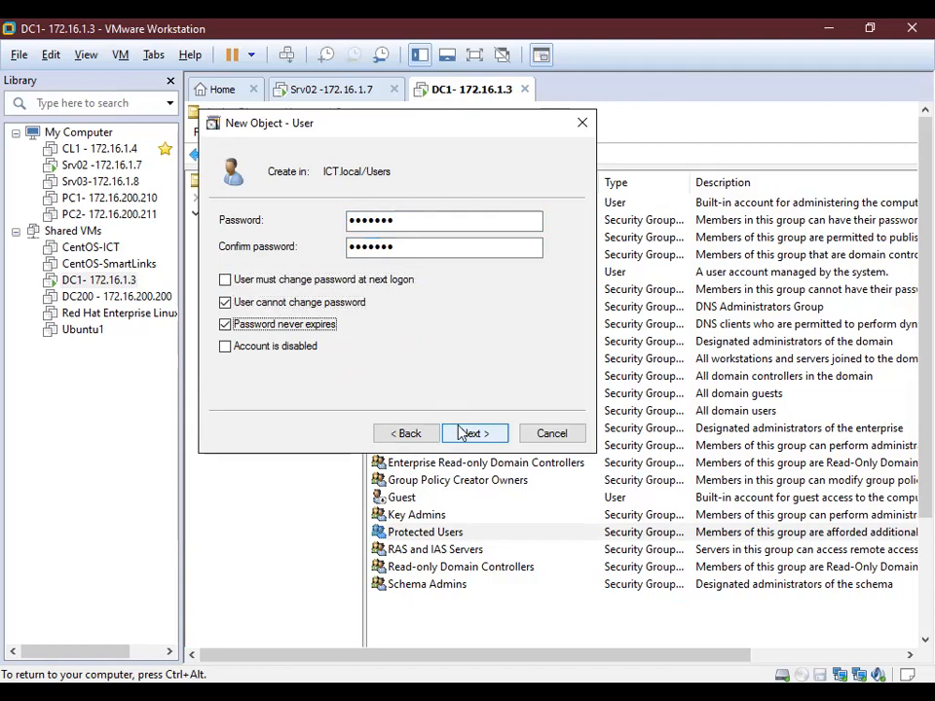
left_click(460, 432)
left_click(460, 433)
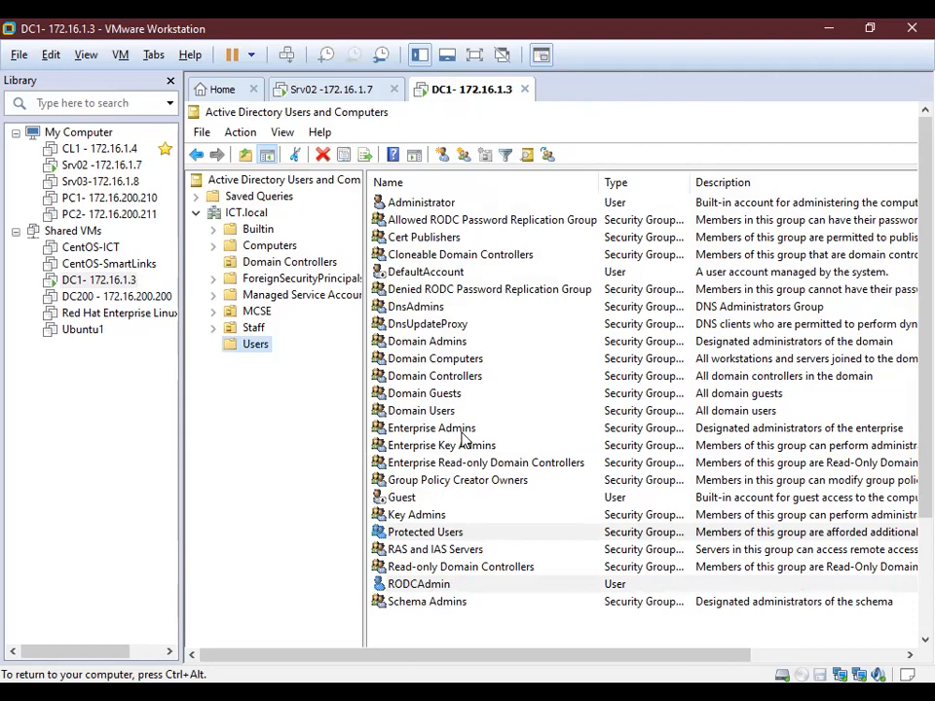
Show the Domain Controllers container listing DC1 and open its menu for pre-creating an RODC account.
left_click(289, 263)
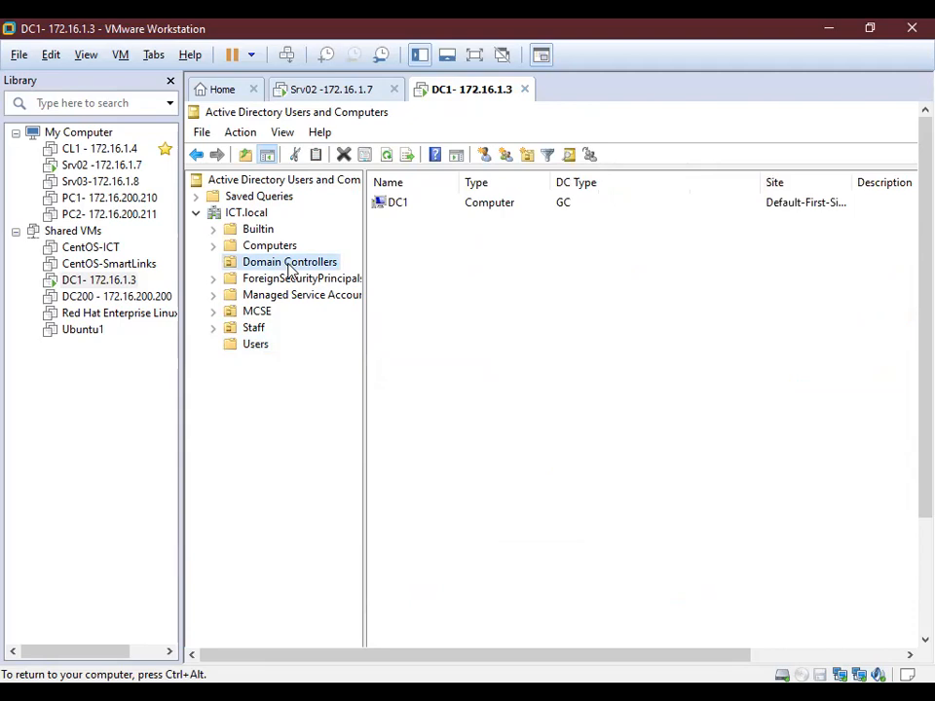
right_click(289, 270)
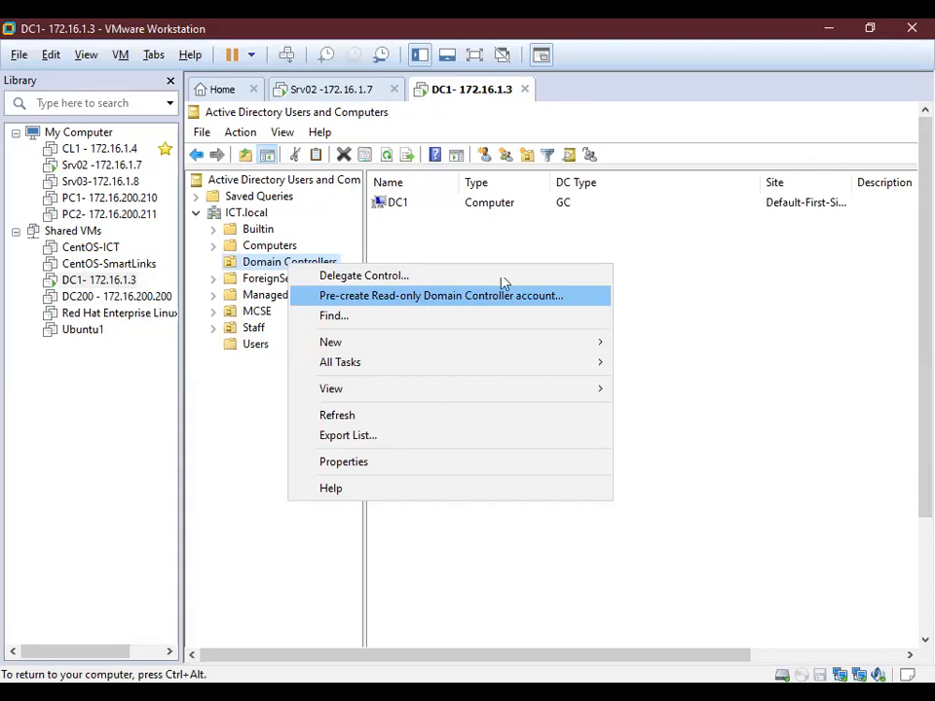
left_click(267, 265)
left_click(400, 211)
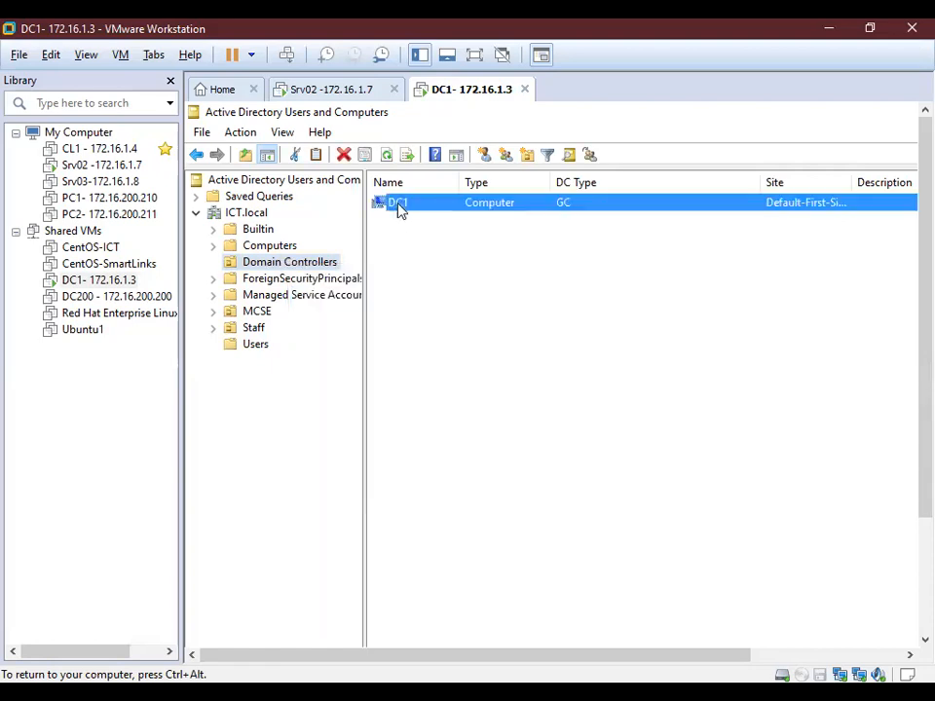
left_click(297, 267)
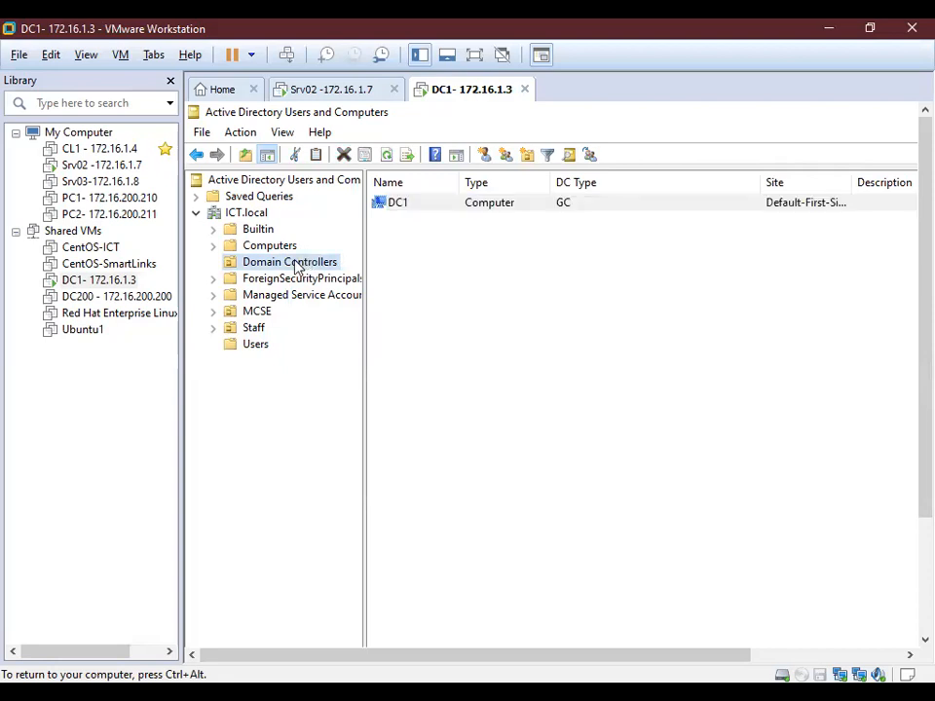
right_click(297, 268)
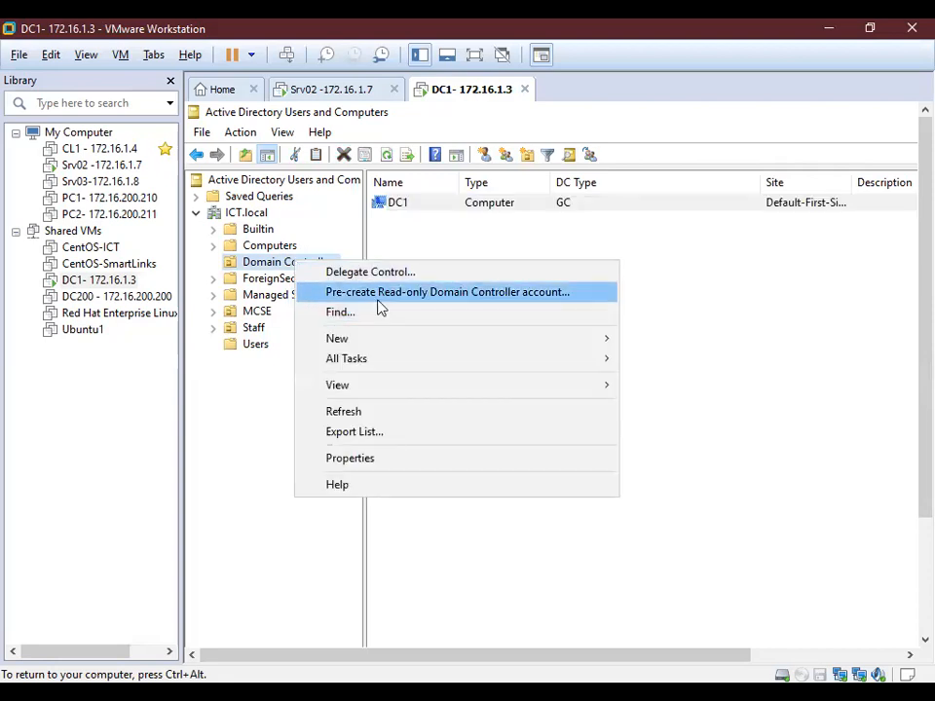
Launch Pre-create Read-only Domain Controller account and pass the Welcome page to Network Credentials.
left_click(474, 294)
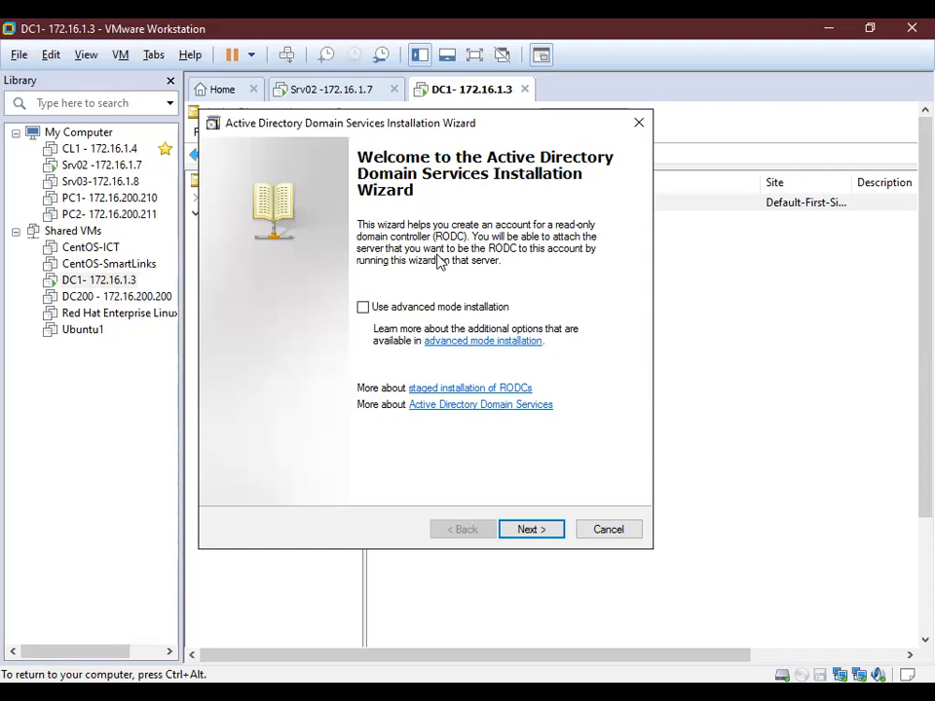
left_click(535, 532)
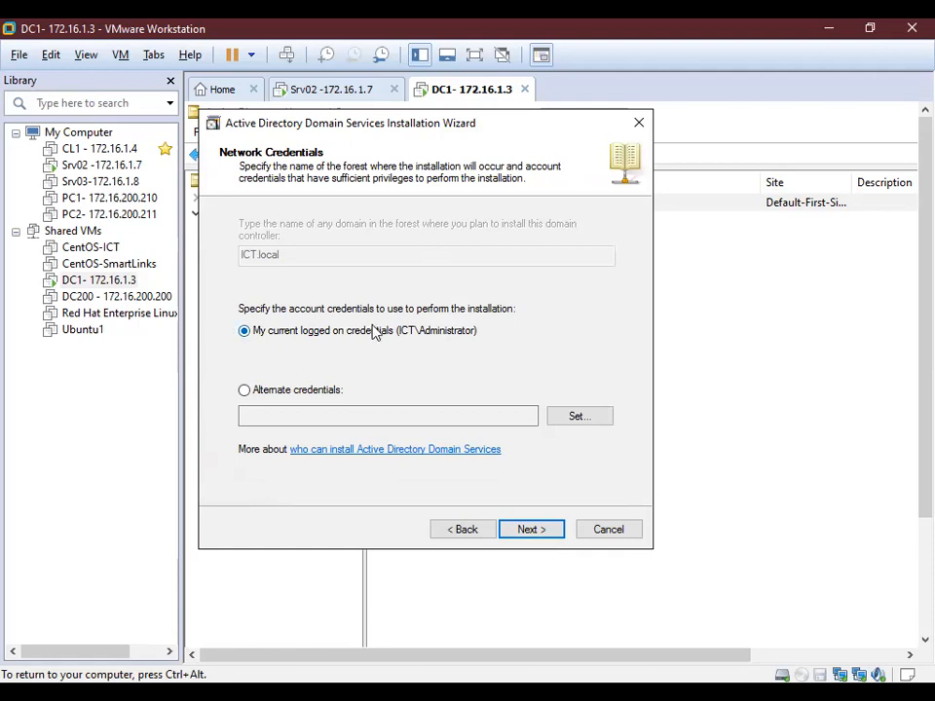
Keep My current logged on credentials for ICT.local and continue to the computer name page.
left_click(316, 391)
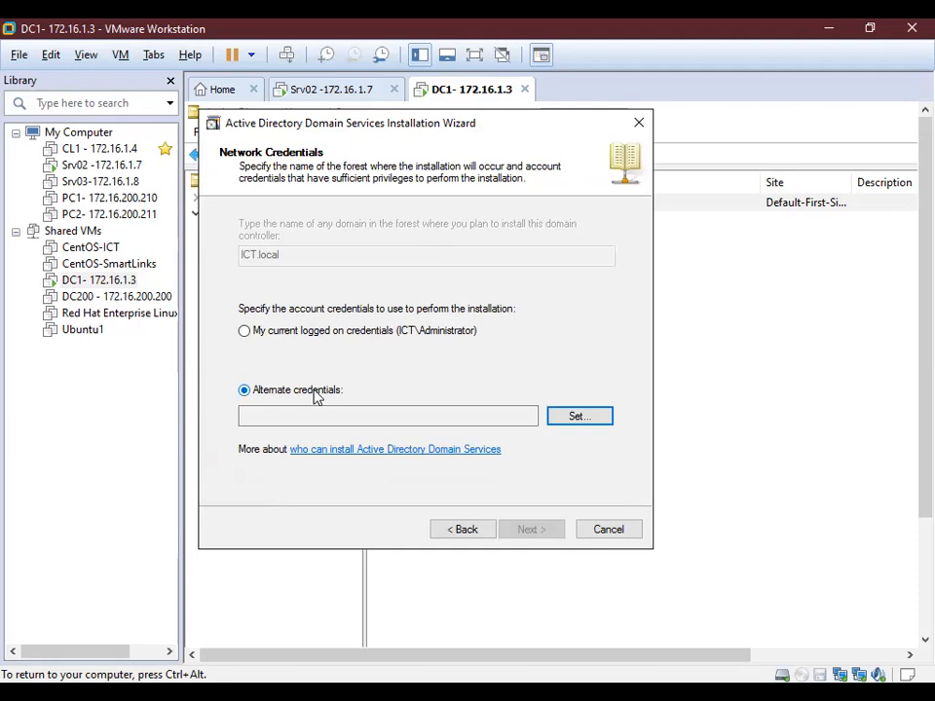
left_click(347, 338)
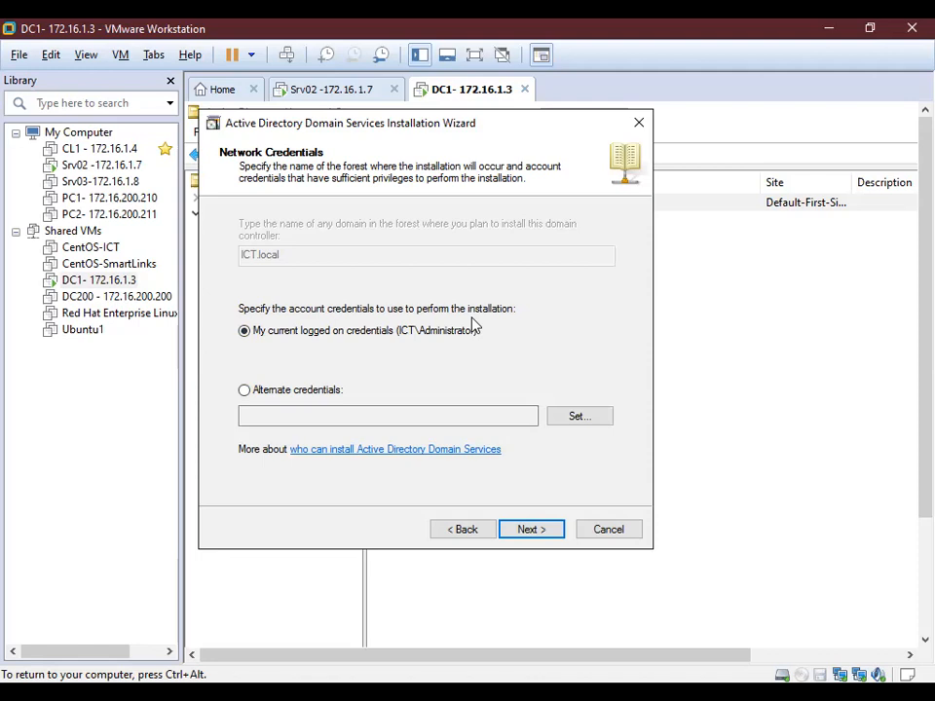
left_click(540, 532)
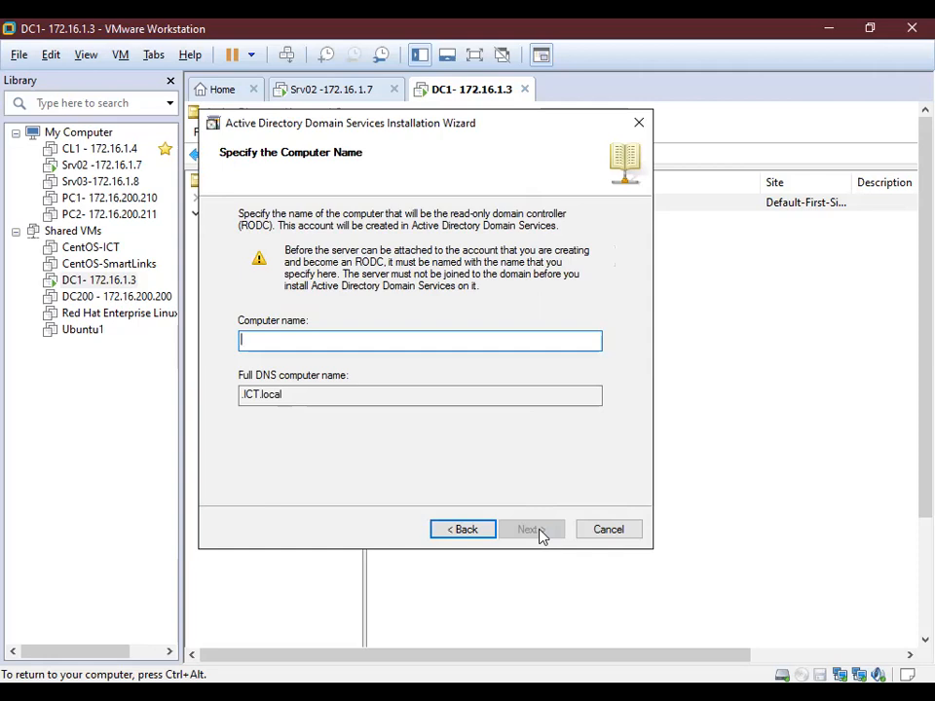
Enter RODC as the computer name, giving the DNS name RODC.ICT.local.
type("RODC")
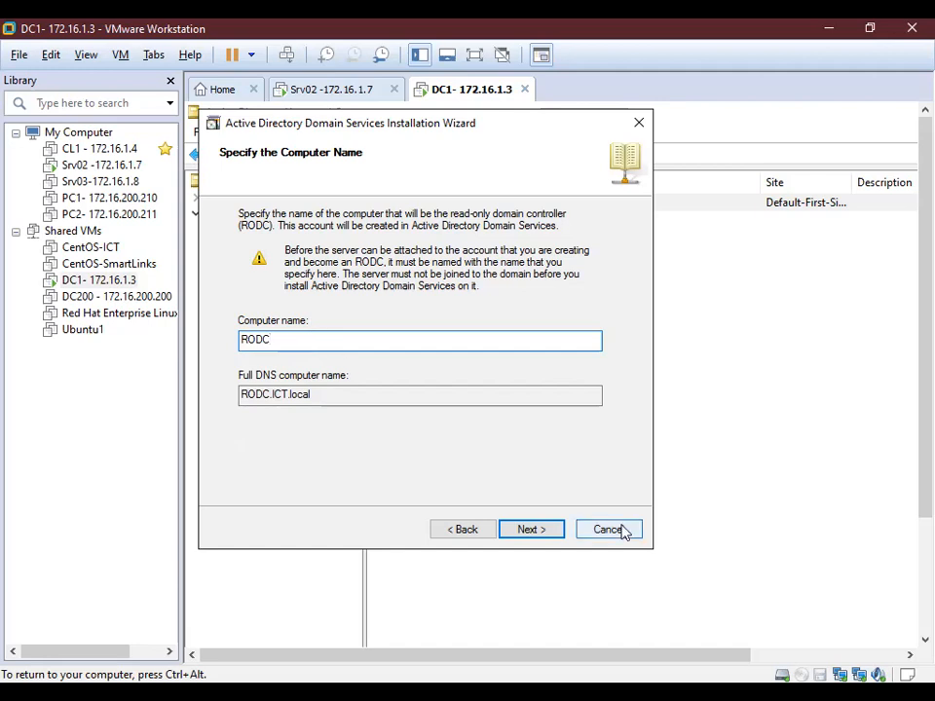
Keep Default-First-Site-Name as the site and continue to Additional Domain Controller Options.
left_click(524, 528)
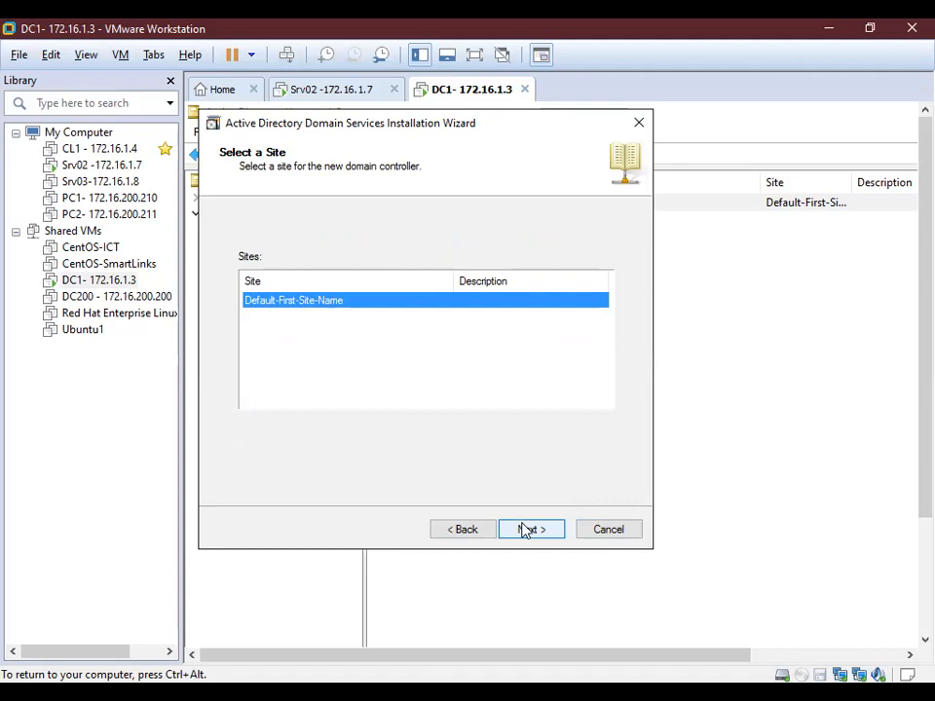
left_click(527, 532)
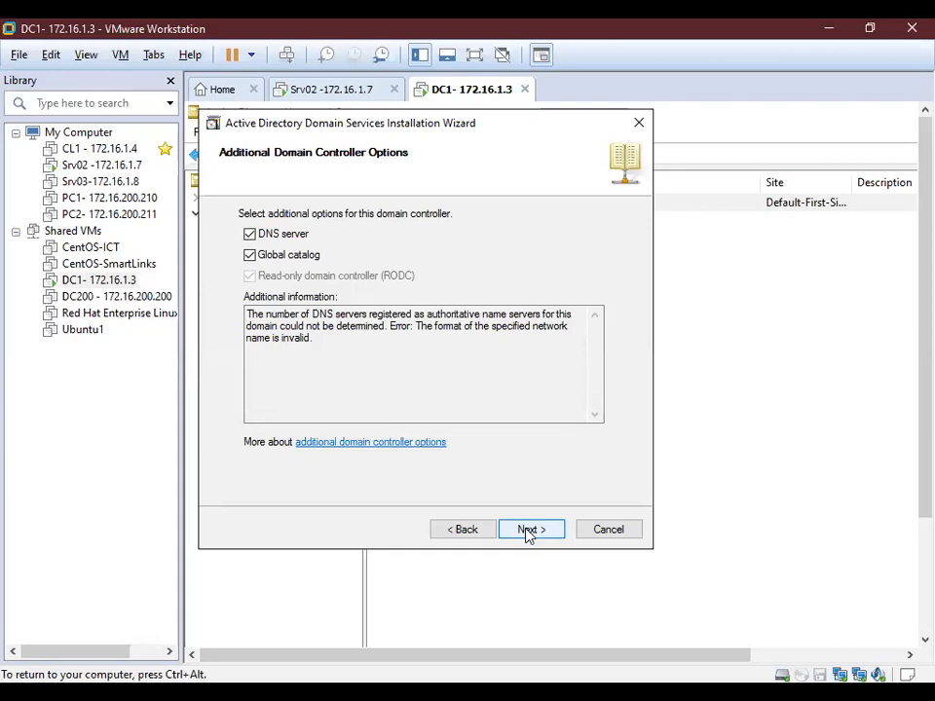
Delegate RODC installation and administration to RODCAdmin and continue to the summary.
left_click(532, 538)
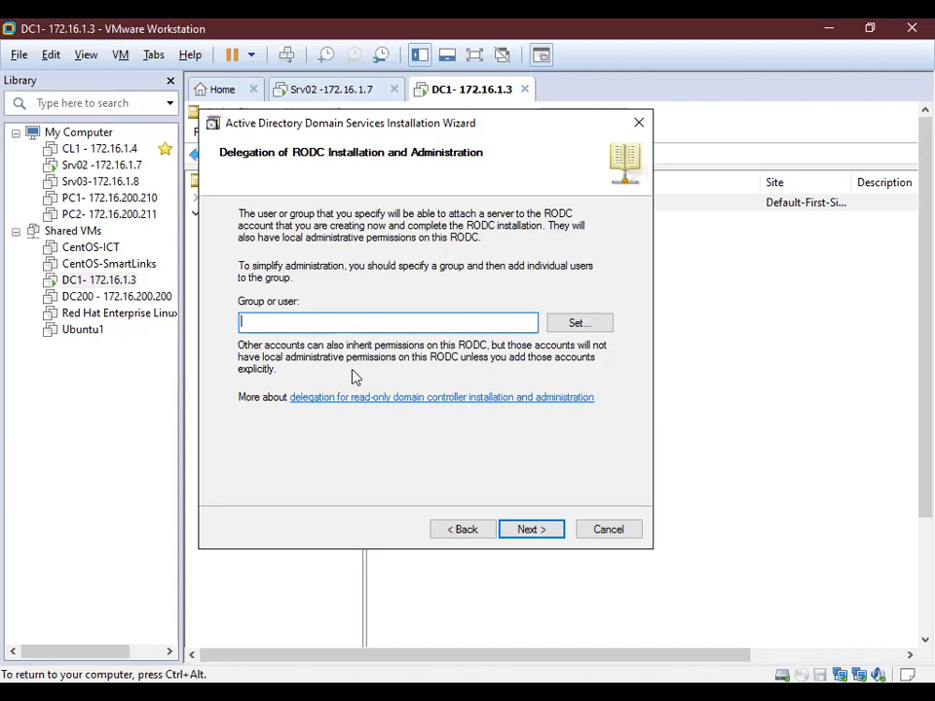
type("RODCAdmin")
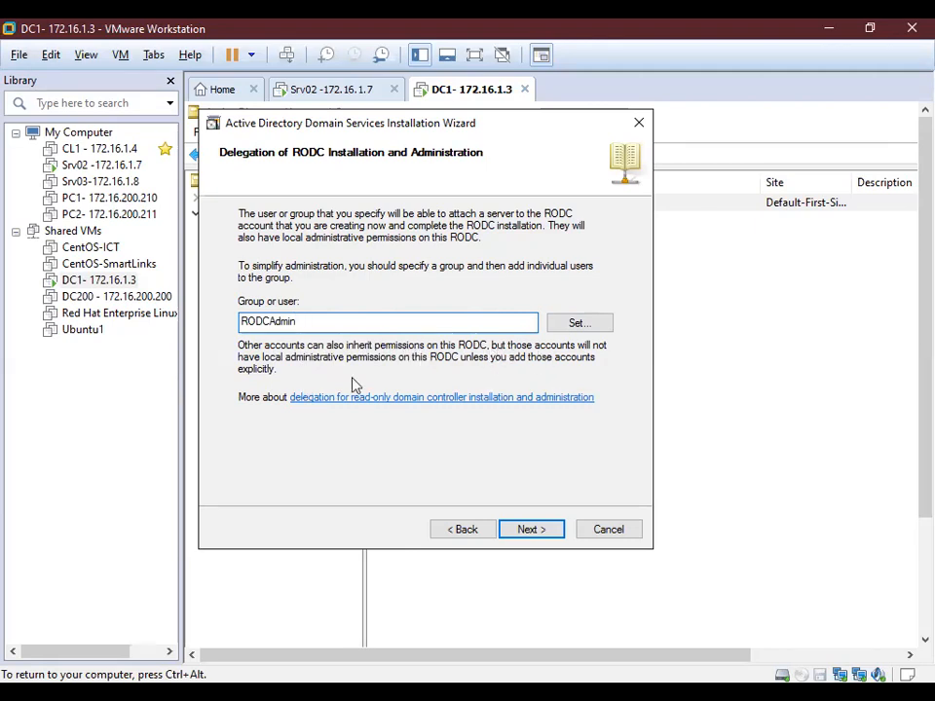
left_click(531, 532)
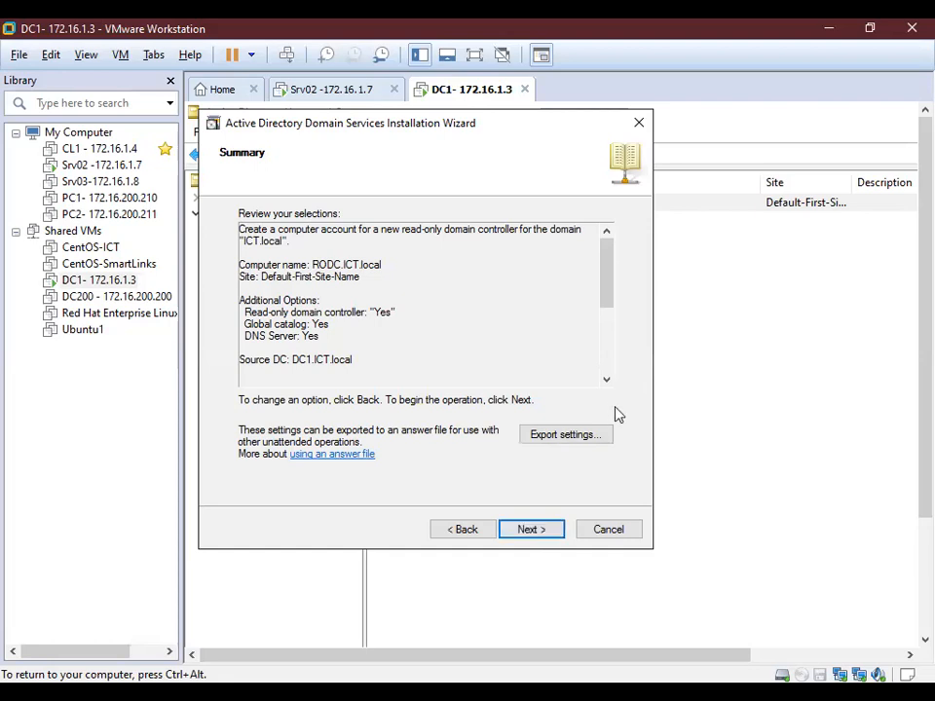
scroll(607, 384, "down", 4)
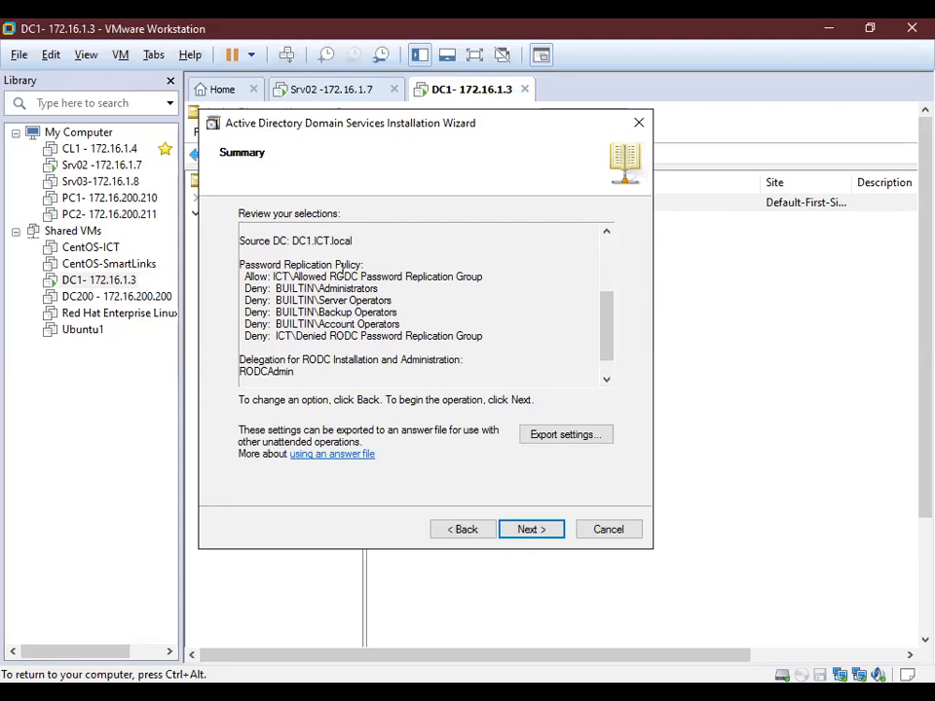
Highlight the summary's replication policy entries for the Allowed group and the denied operator groups.
left_click_drag(277, 277, 481, 280)
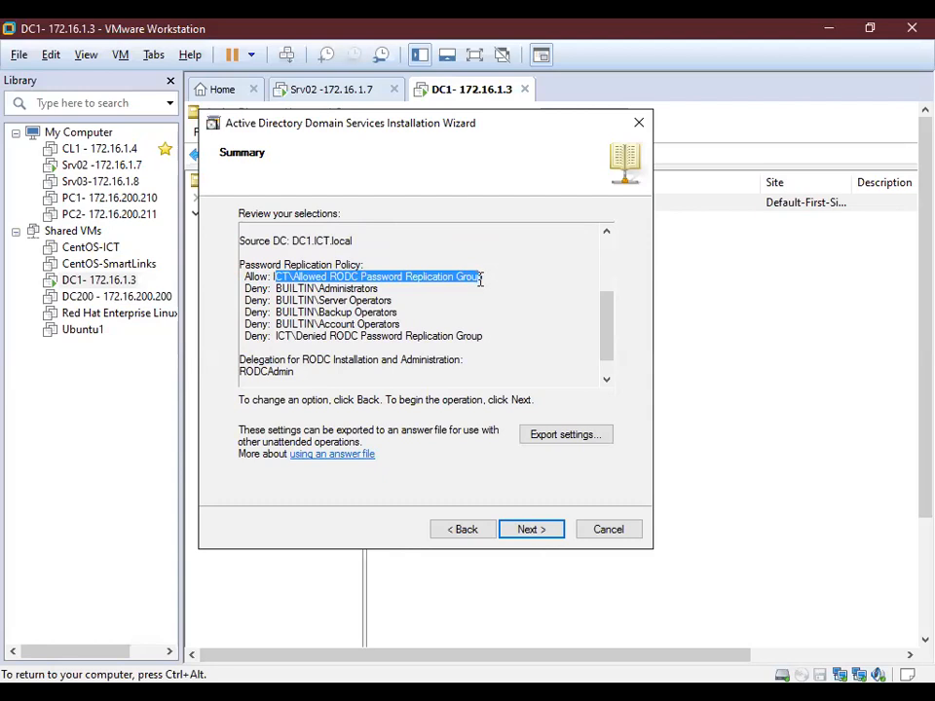
left_click(356, 277)
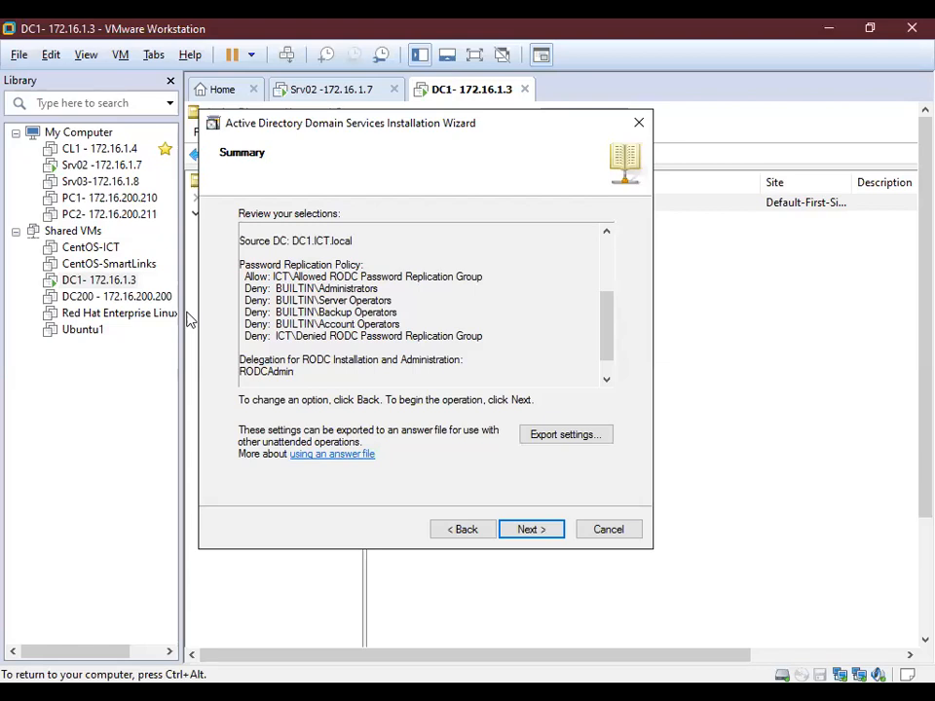
double_click(290, 277)
double_click(349, 265)
left_click(430, 277)
left_click_drag(483, 277, 293, 277)
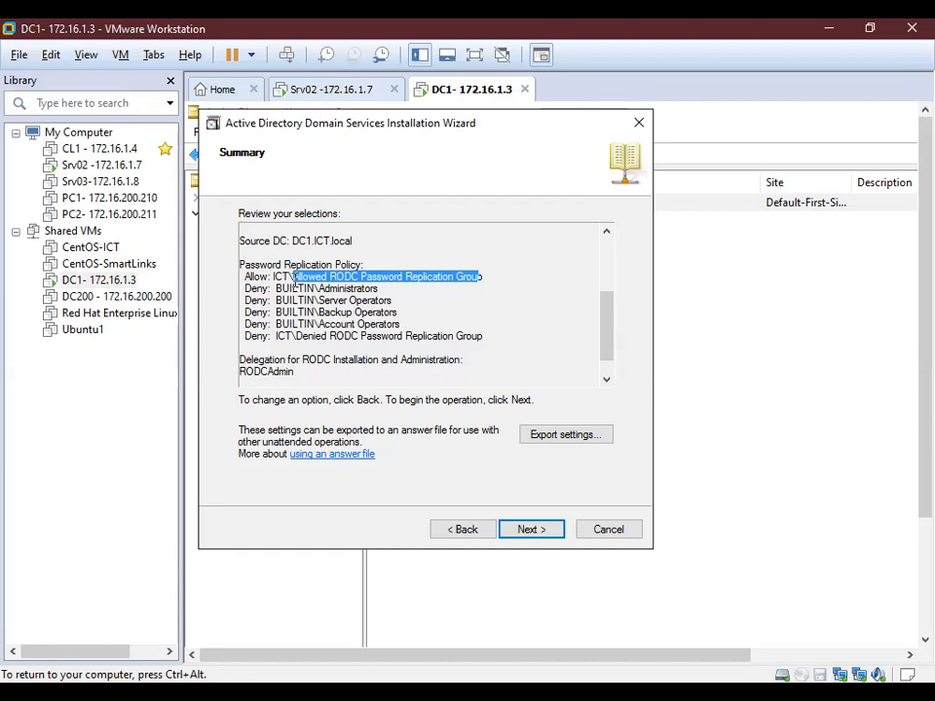
left_click_drag(294, 277, 390, 313)
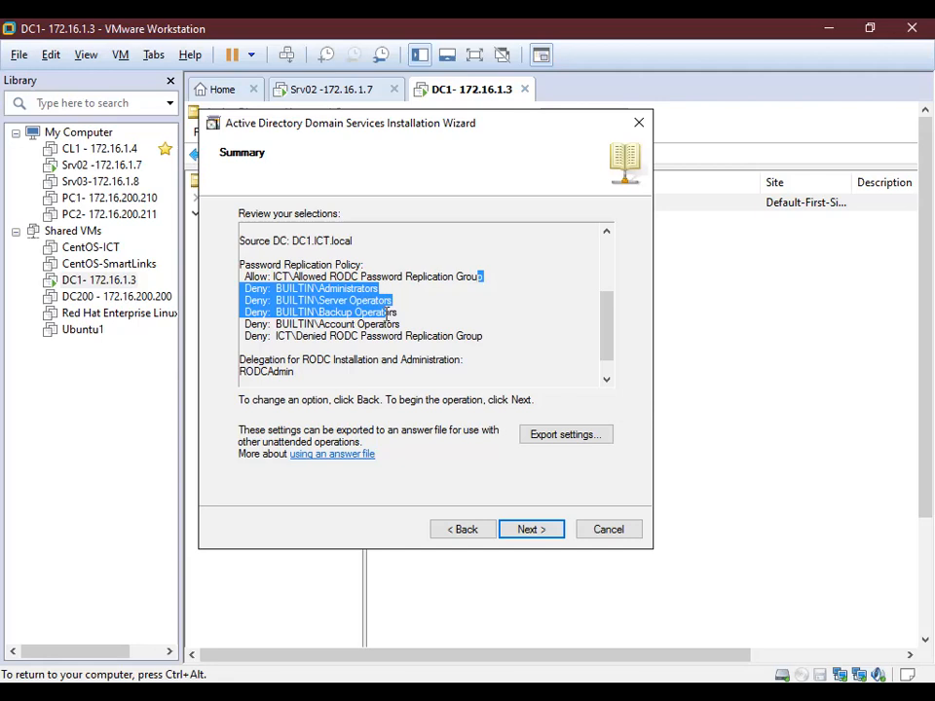
left_click(413, 344)
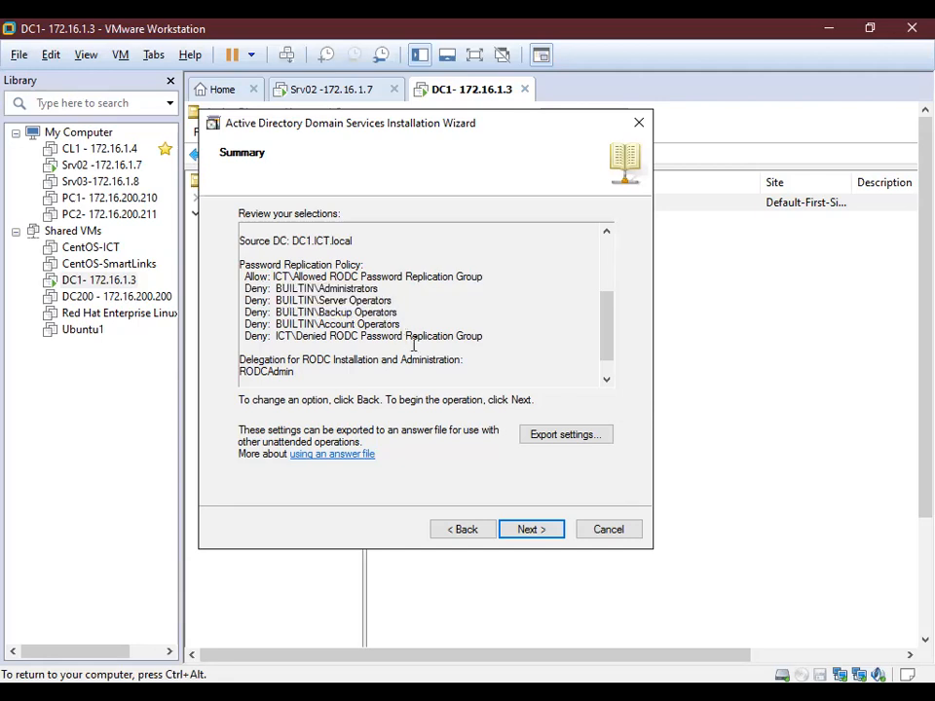
Create the RODC account, close the wizard, and select the new RODC entry in Domain Controllers.
left_click(522, 530)
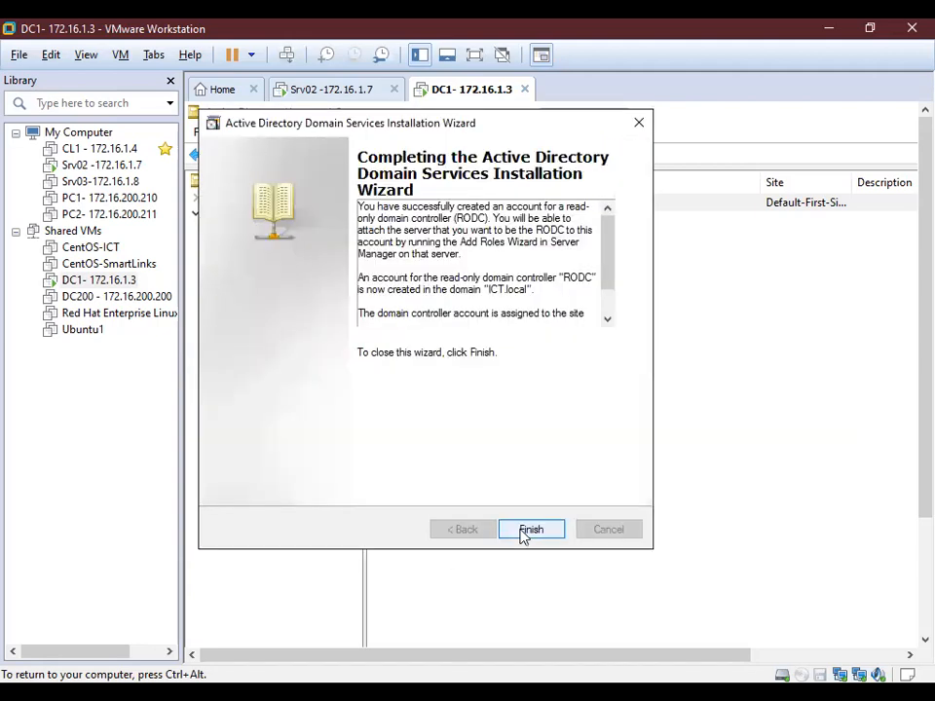
left_click(524, 531)
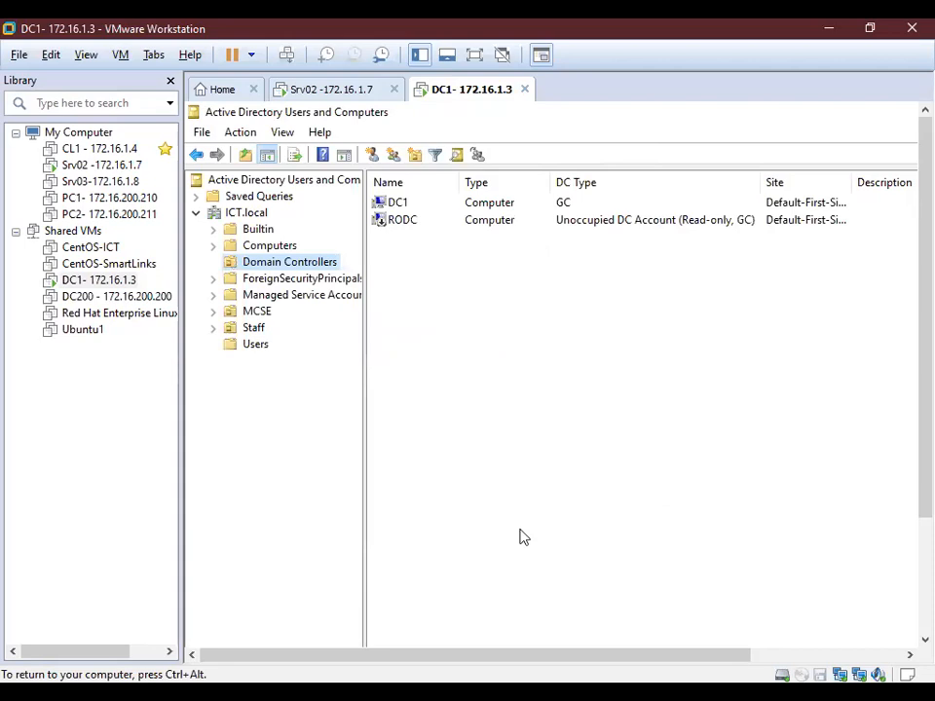
left_click(403, 220)
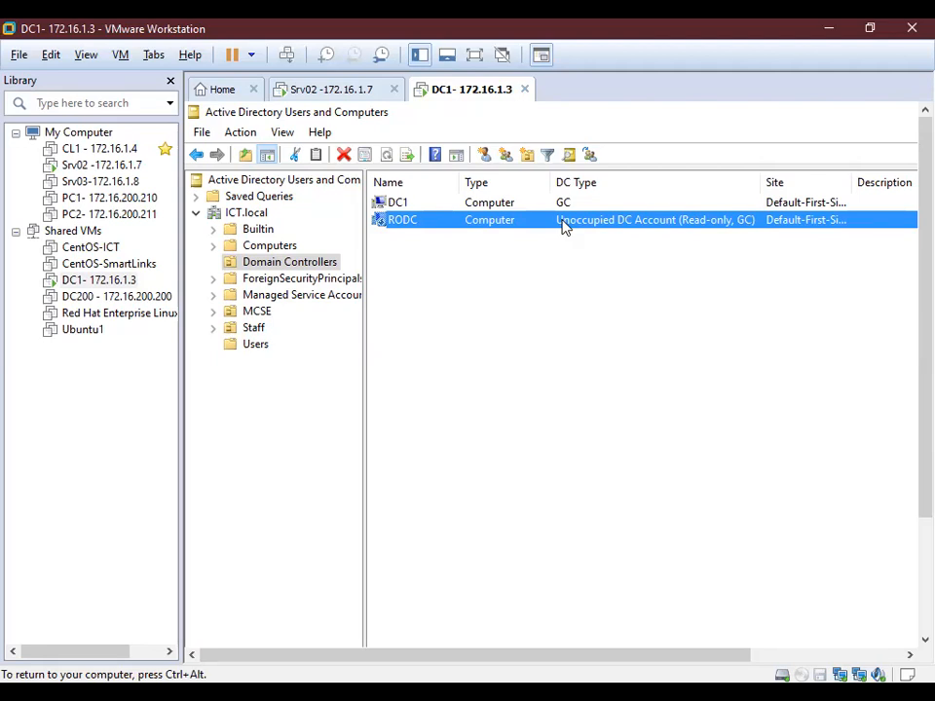
Open the RODC account's Properties at the Password Replication Policy tab.
right_click(563, 226)
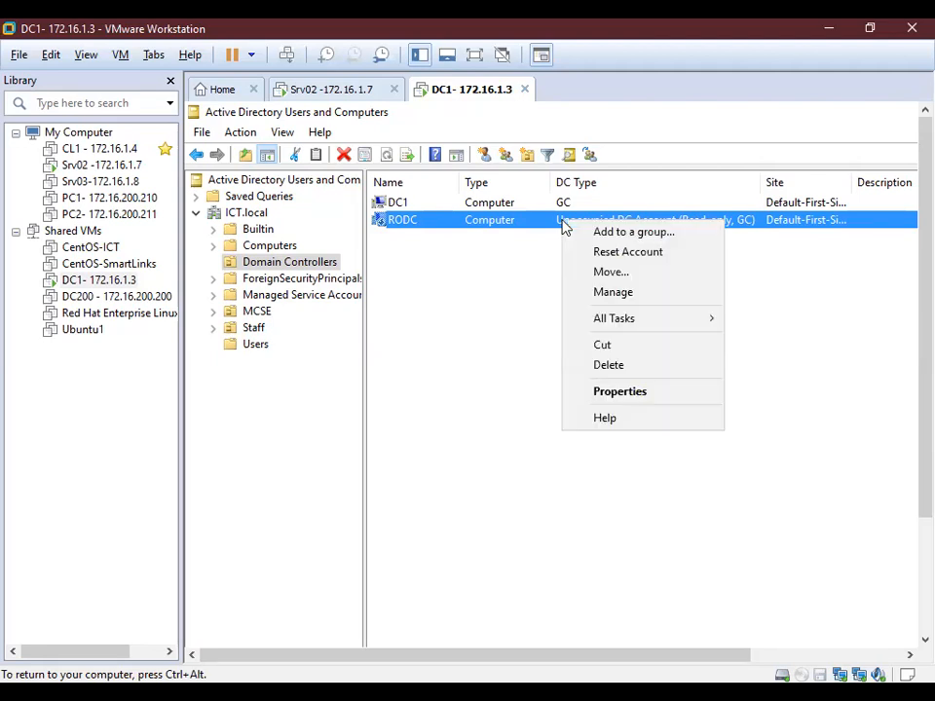
left_click(623, 394)
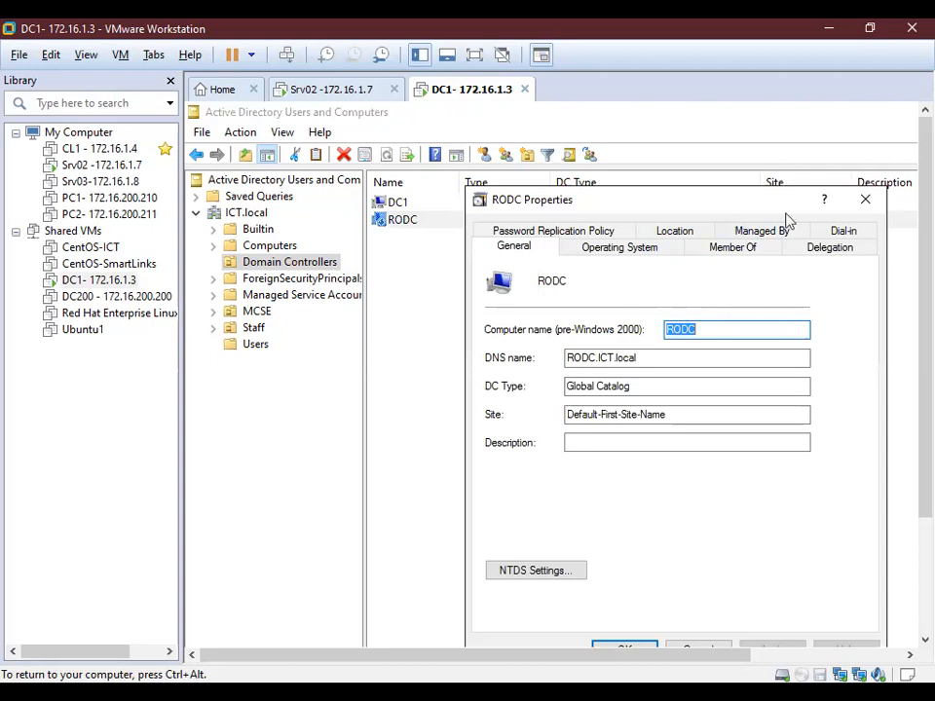
left_click(529, 235)
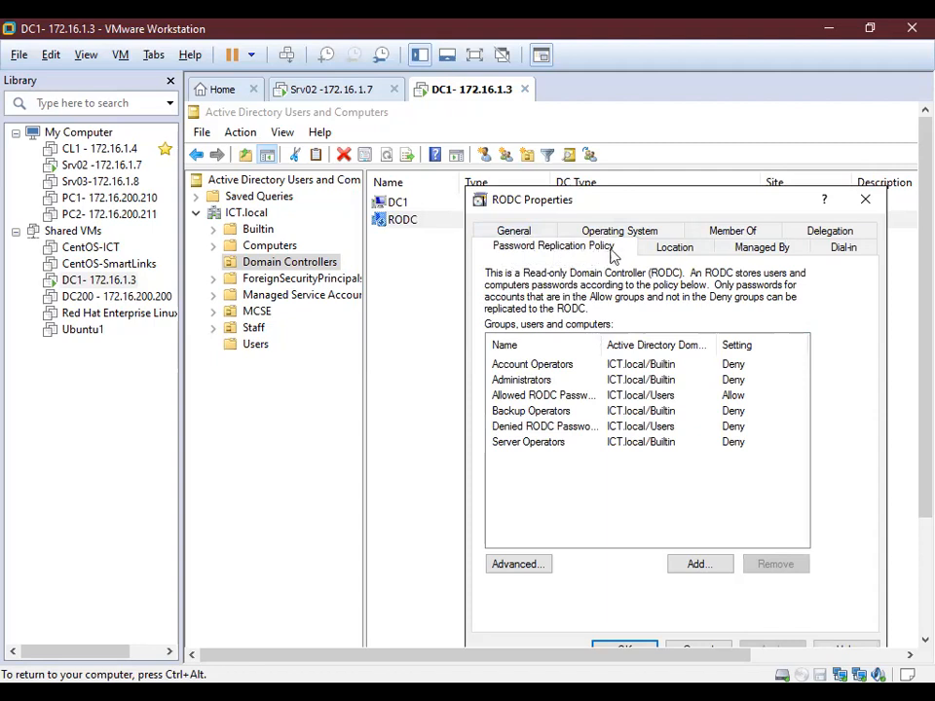
Inspect the RODC's replication groups with the Name column widened, then close Properties without saving.
left_click(537, 395)
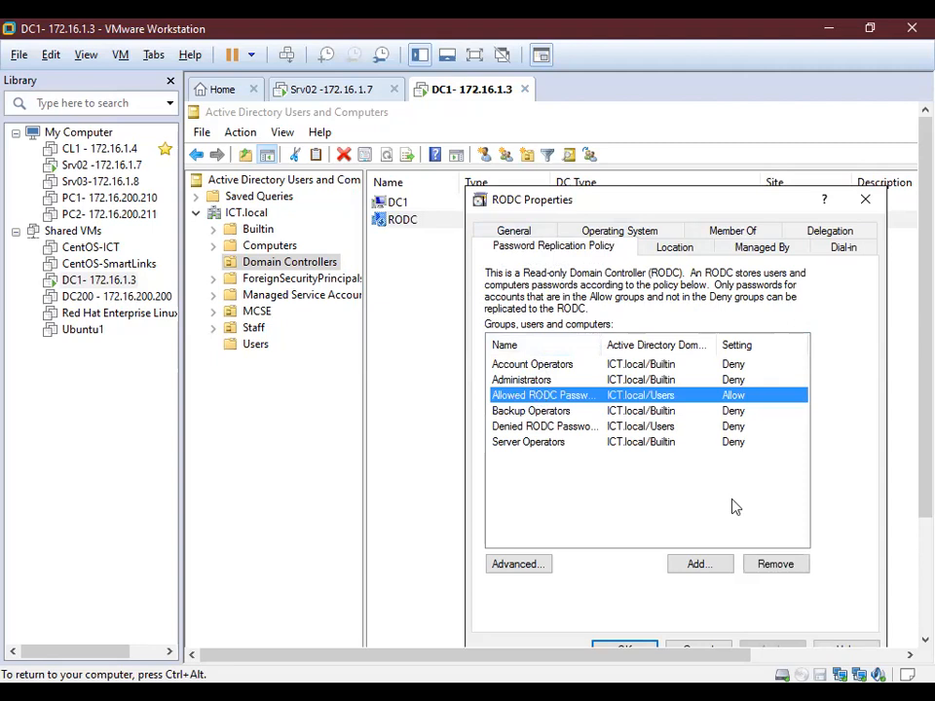
double_click(607, 339)
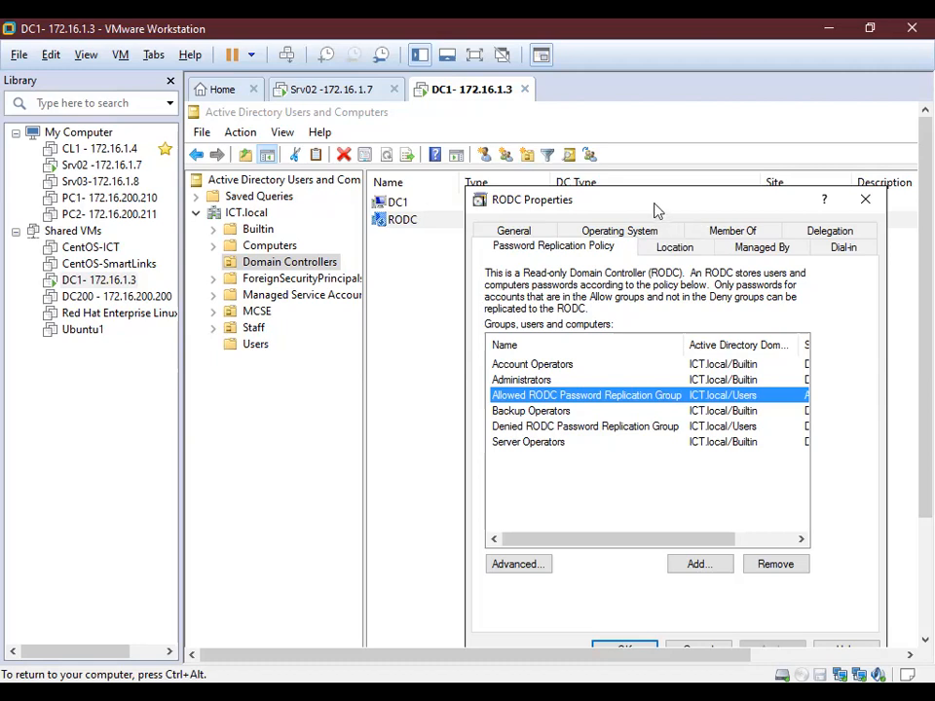
left_click_drag(656, 211, 663, 176)
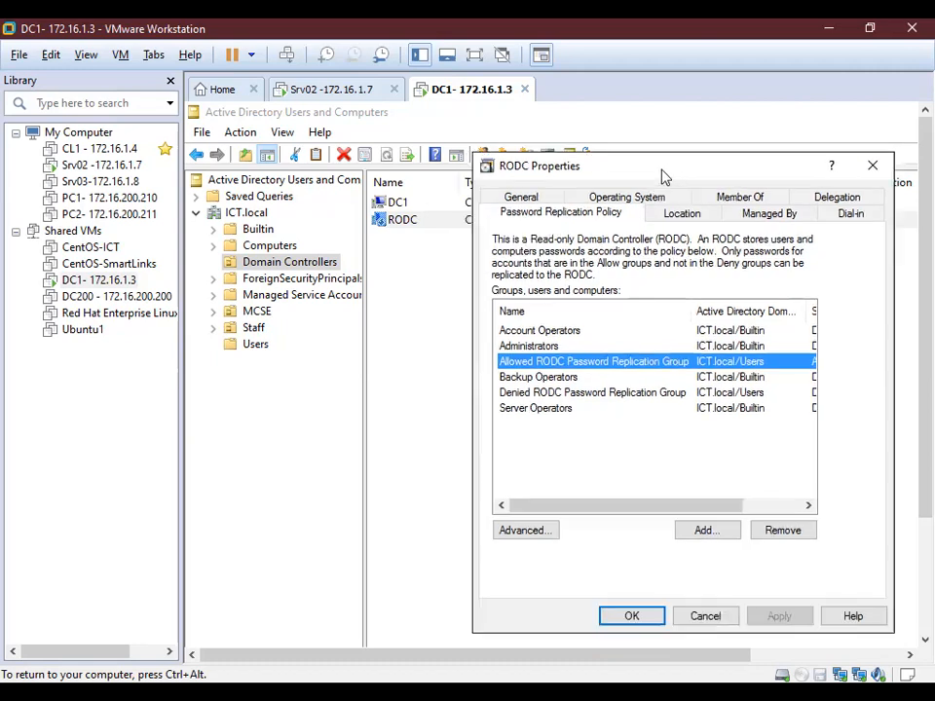
left_click(716, 622)
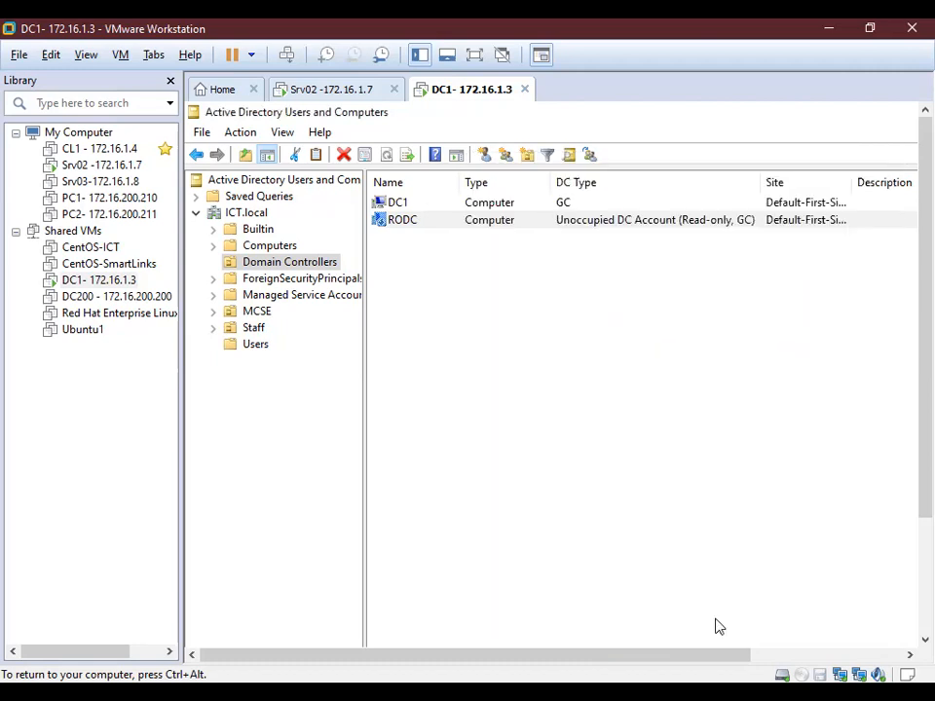
Reopen RODC's Password Replication Policy, select the Allowed RODC Password Replication Group, and close it.
right_click(440, 223)
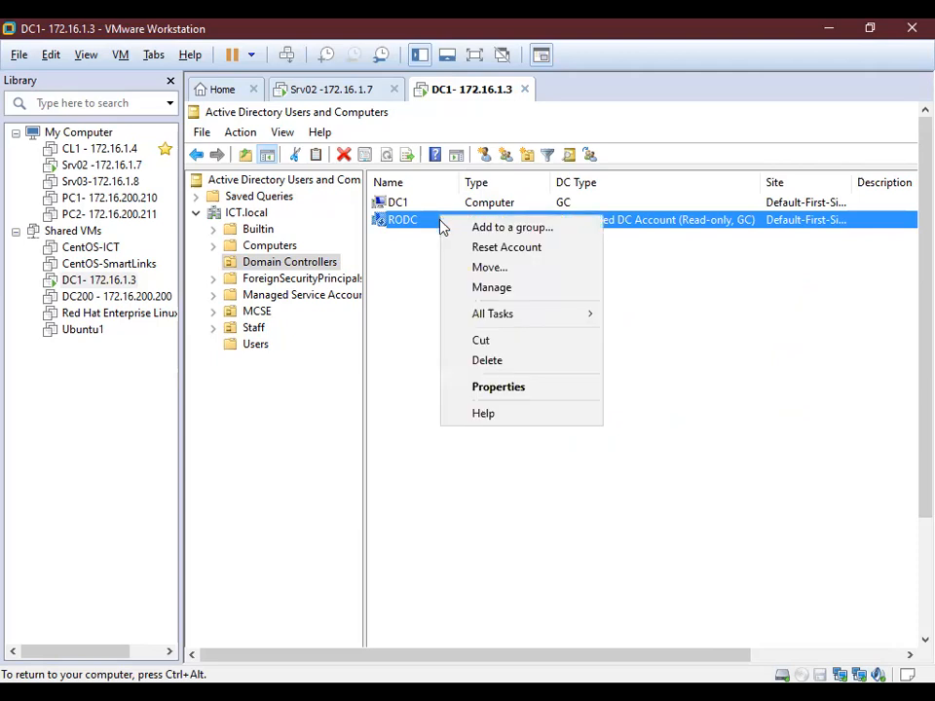
left_click(502, 388)
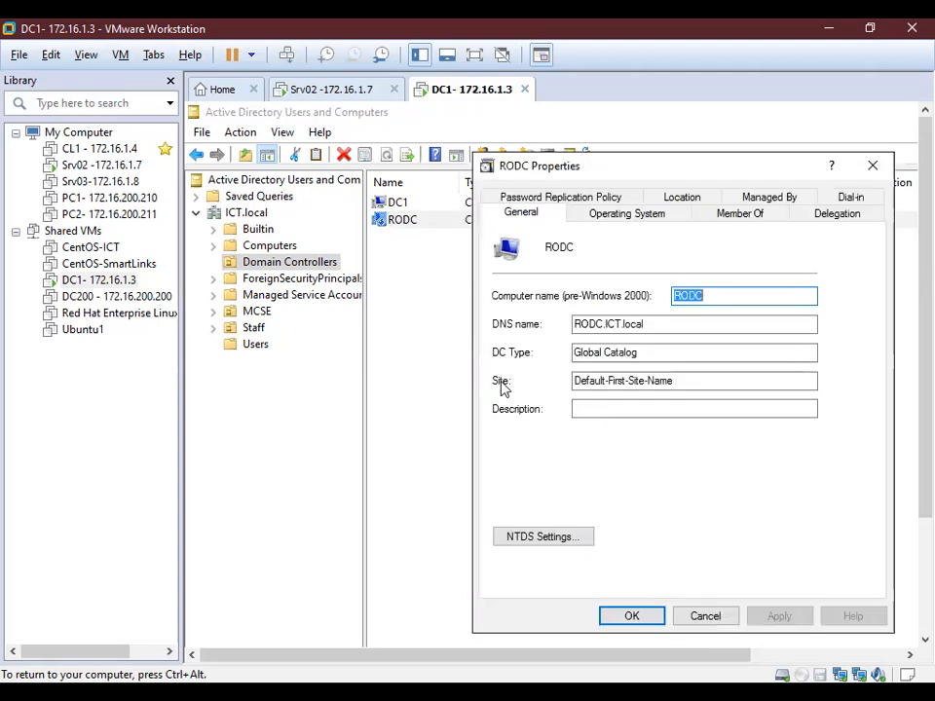
left_click(575, 196)
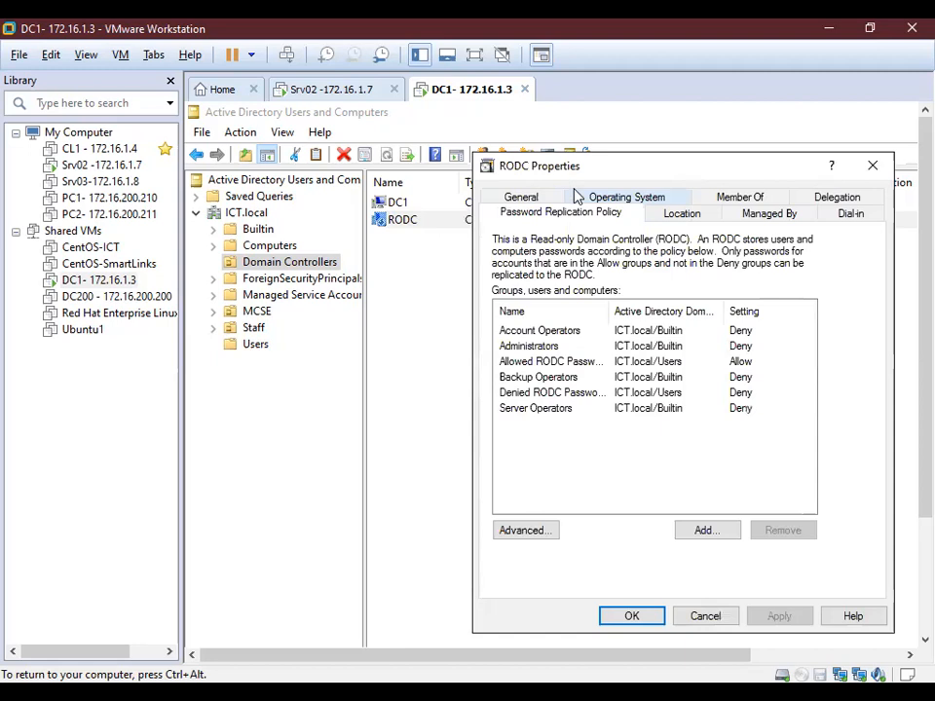
left_click(560, 365)
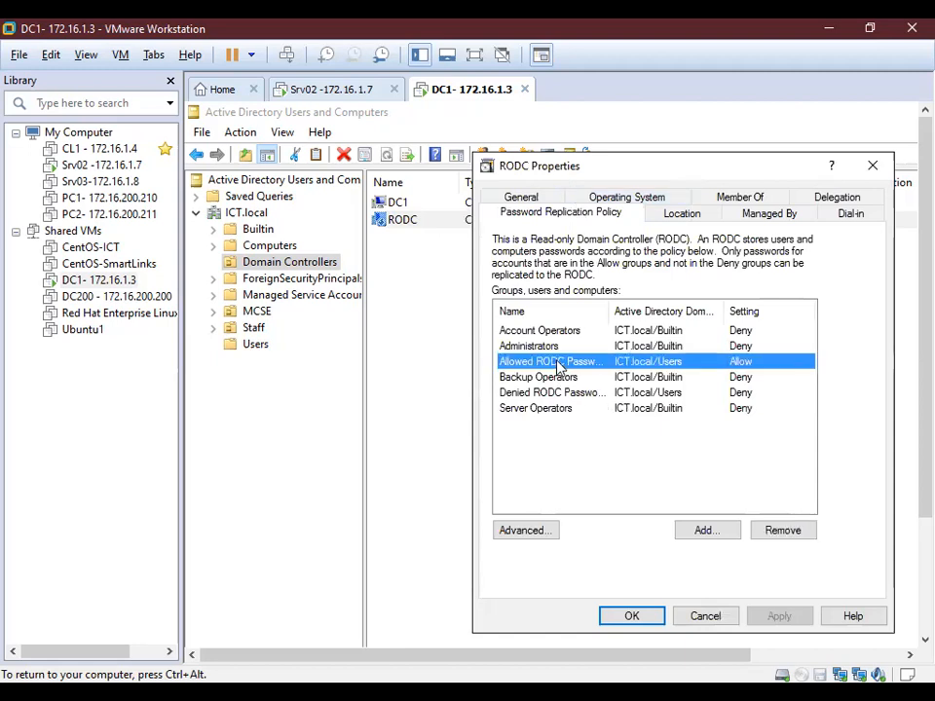
left_click(873, 169)
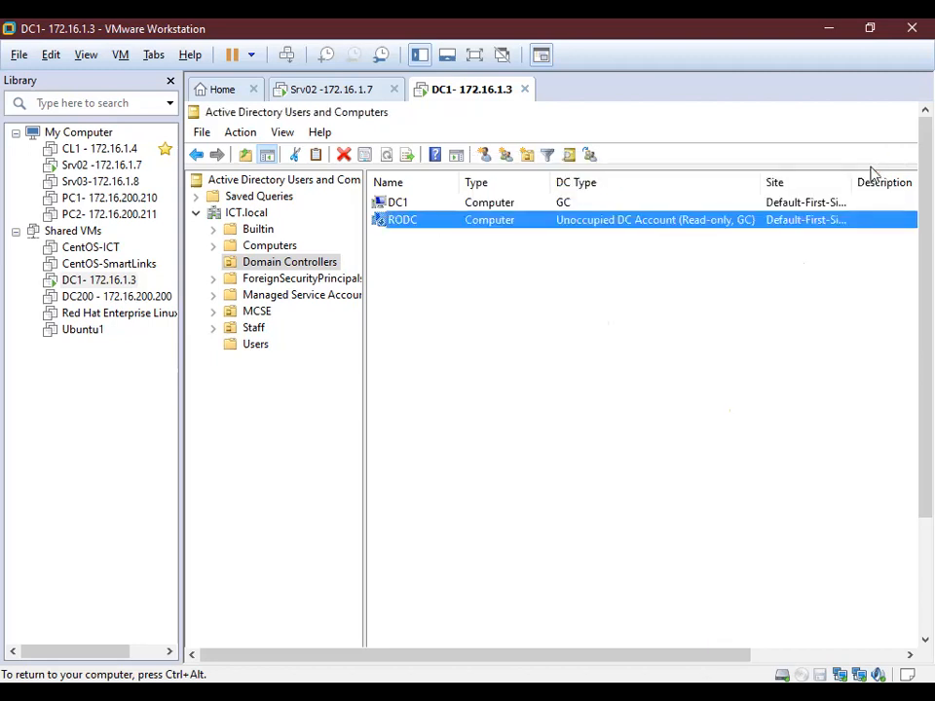
In the Users container, select the Allowed and Denied RODC Password Replication Groups.
left_click(251, 346)
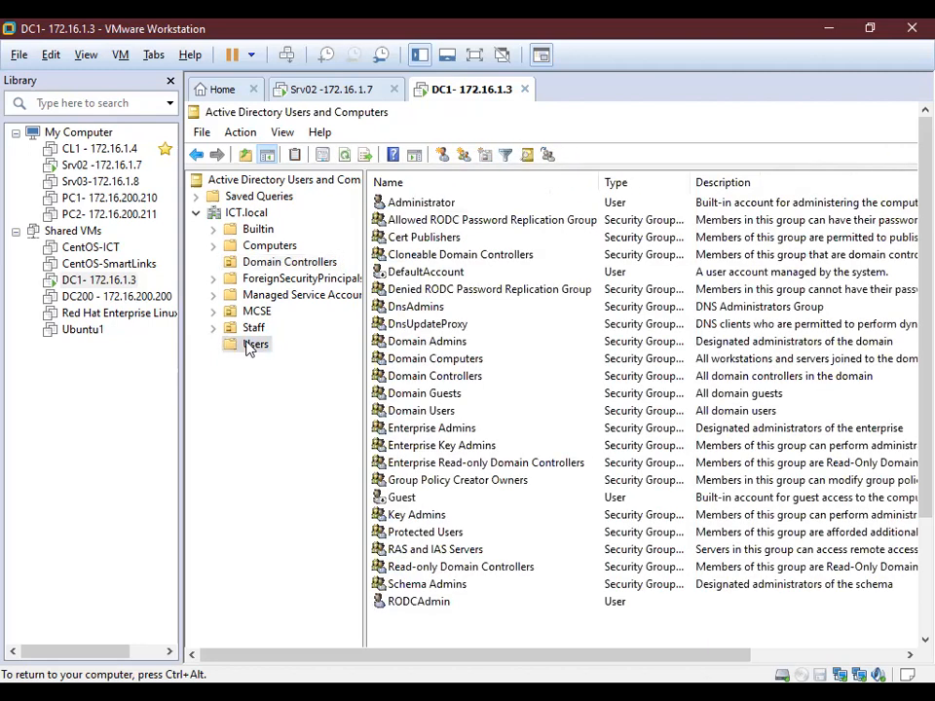
left_click(501, 222)
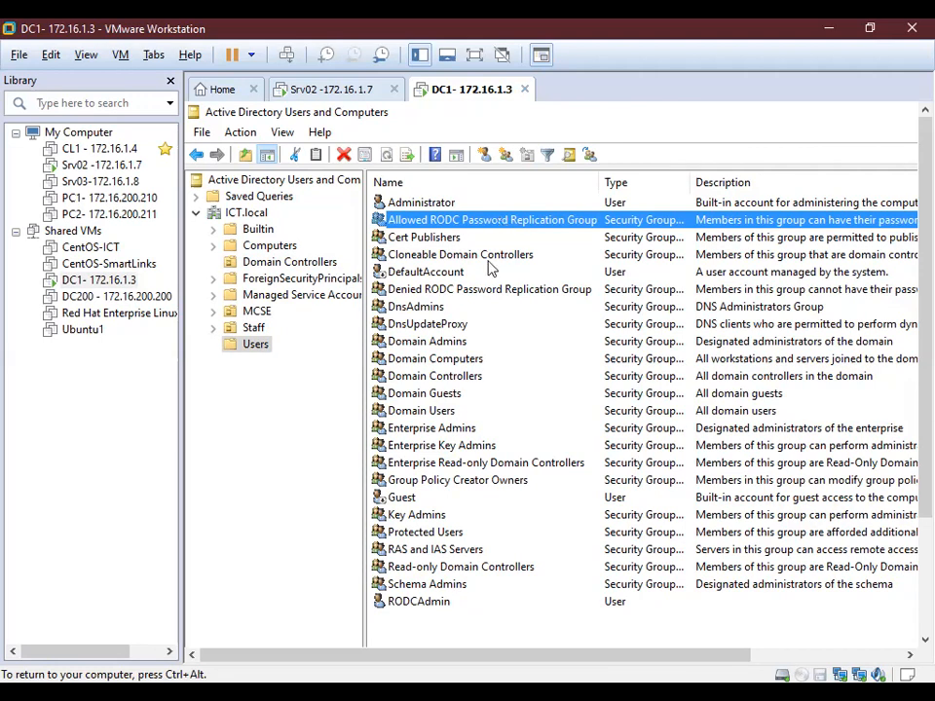
left_click(490, 292)
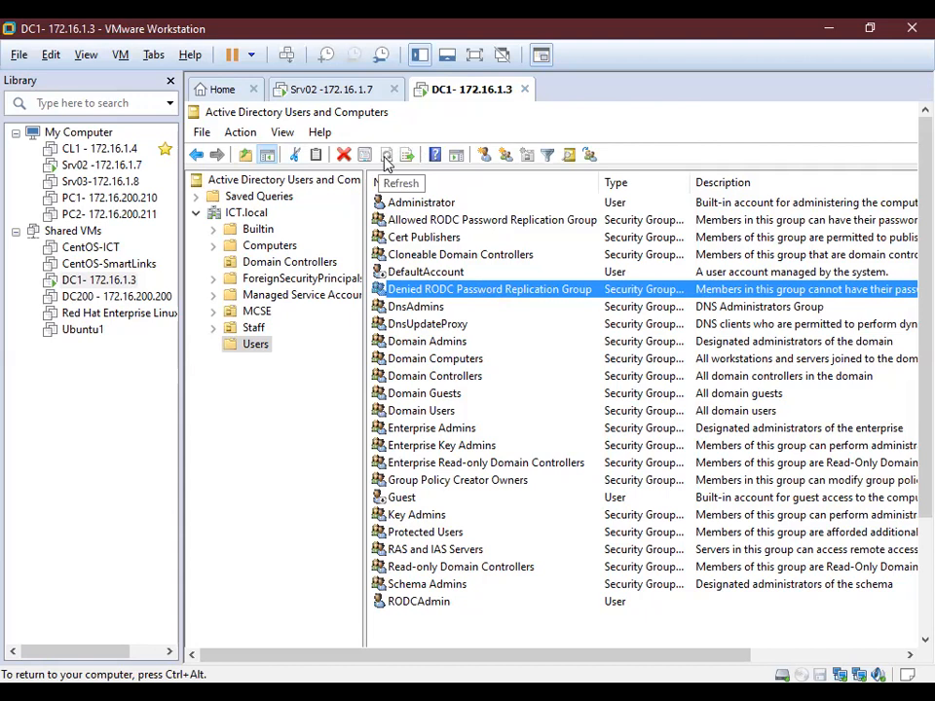
left_click(482, 222)
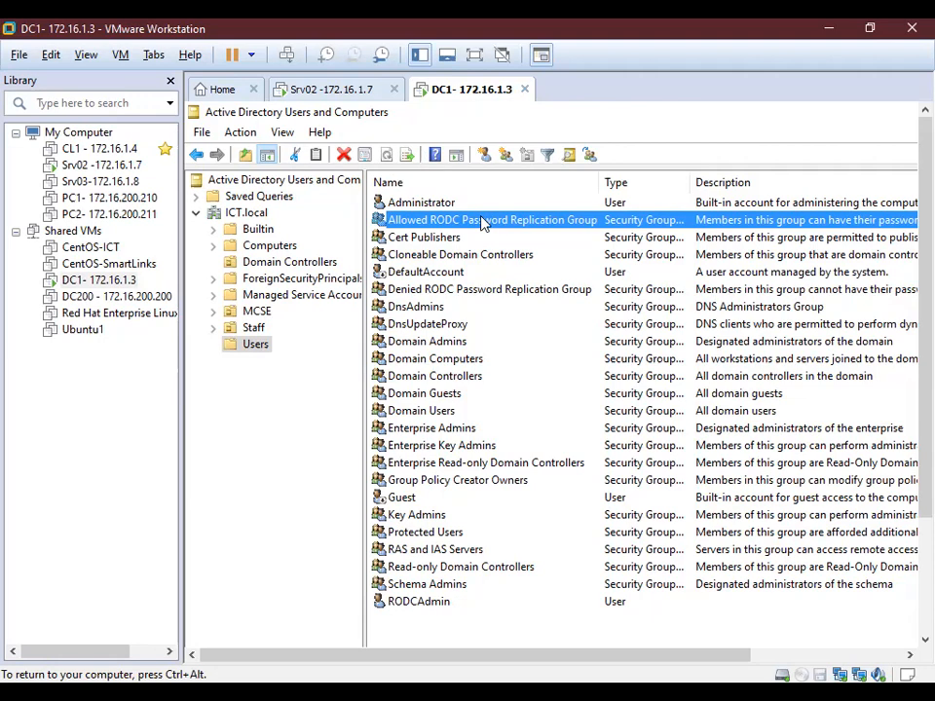
key("ctrl+alt")
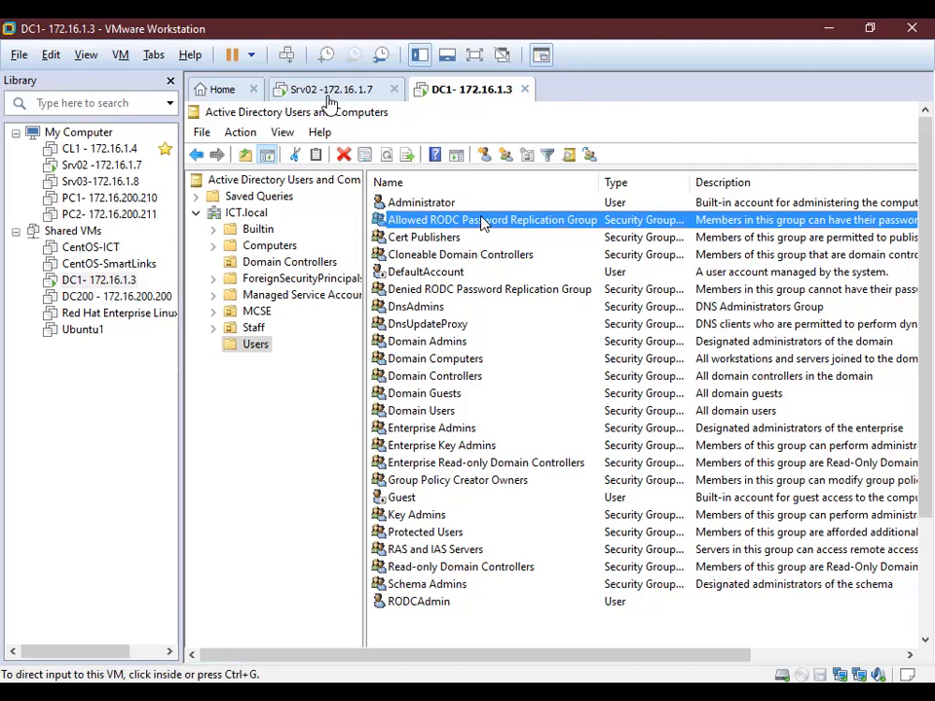
Switch to the Srv02 machine and sign in as Administrator with the account password.
left_click(319, 88)
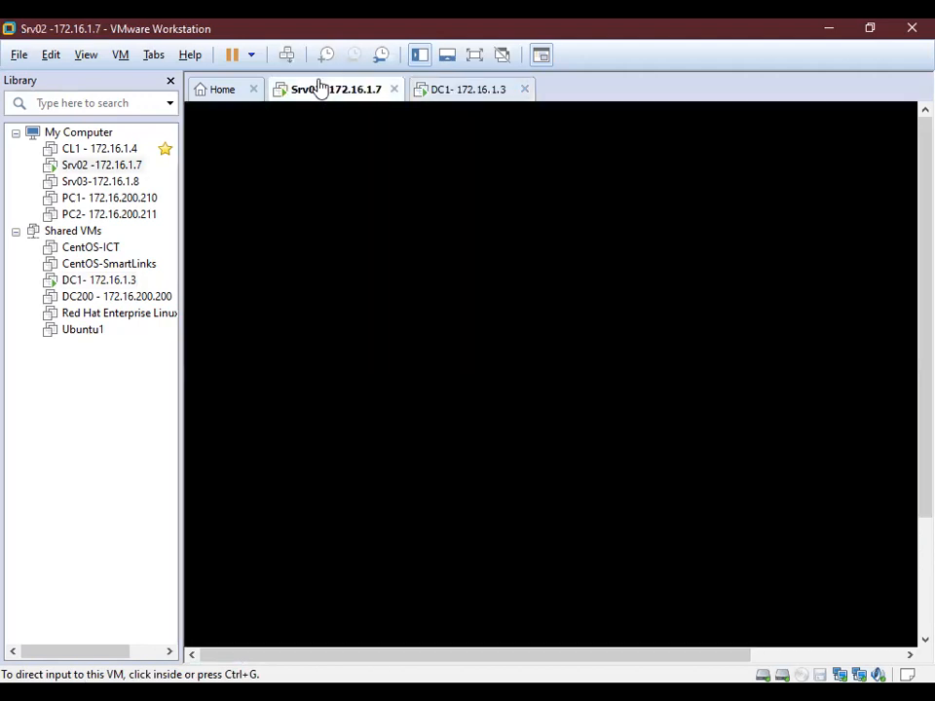
left_click(286, 57)
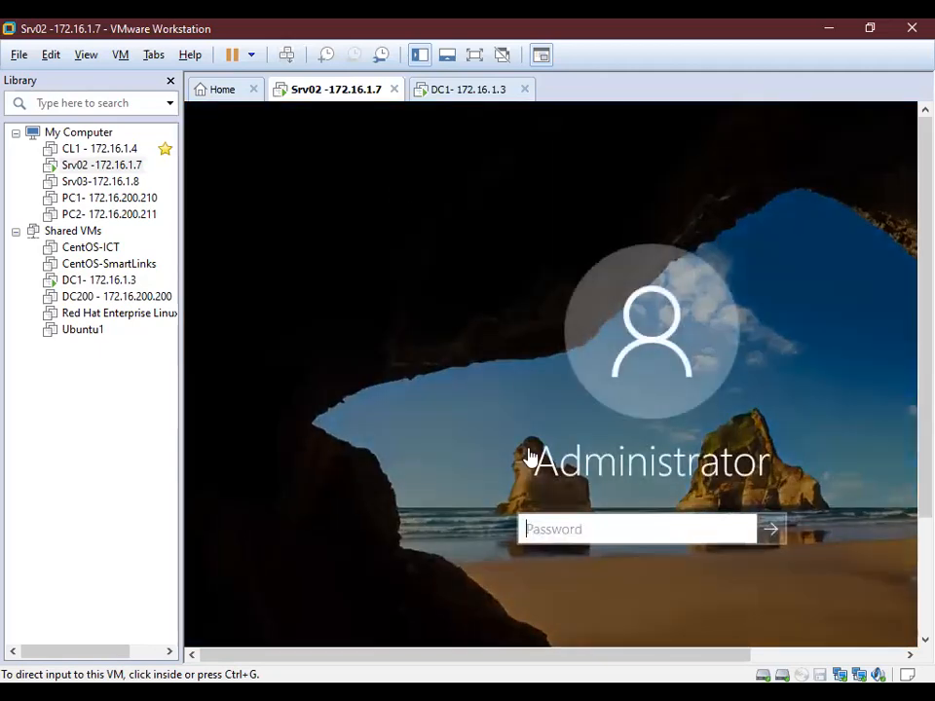
left_click(605, 539)
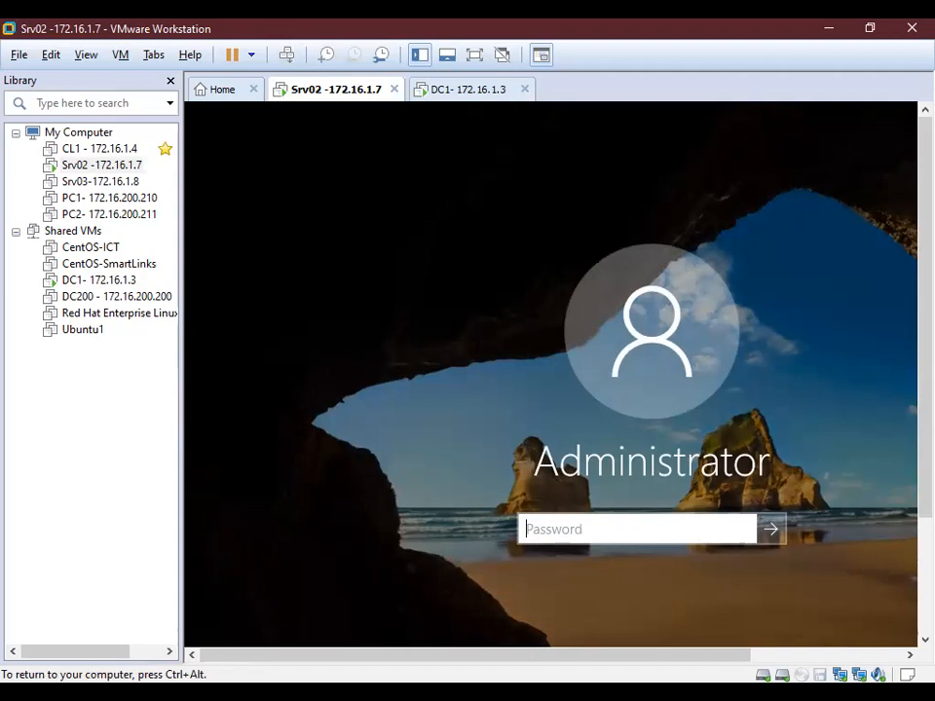
type("**")
key("BackSpace")
type("******")
key("Return")
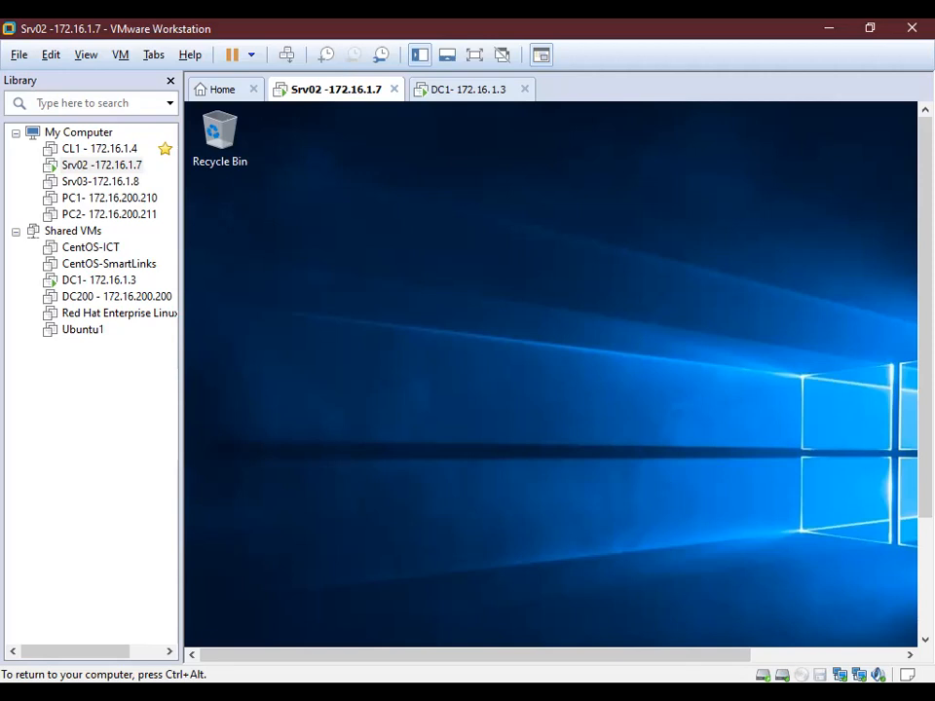
Show Srv02's Local Server properties in Server Manager: computer name RODC, in WORKGROUP.
key("ctrl+alt")
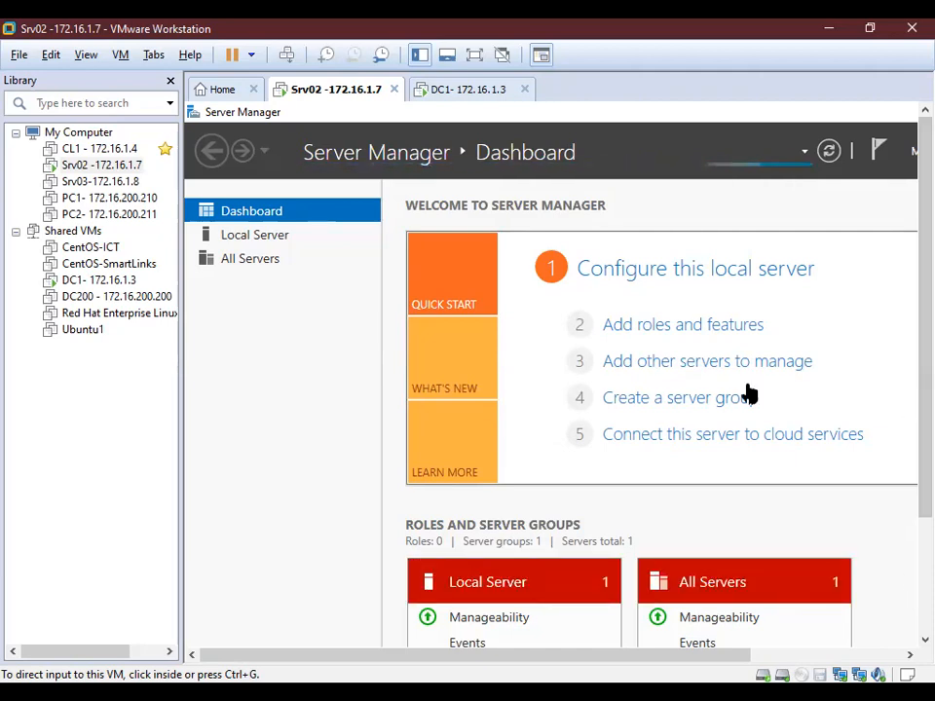
left_click(255, 244)
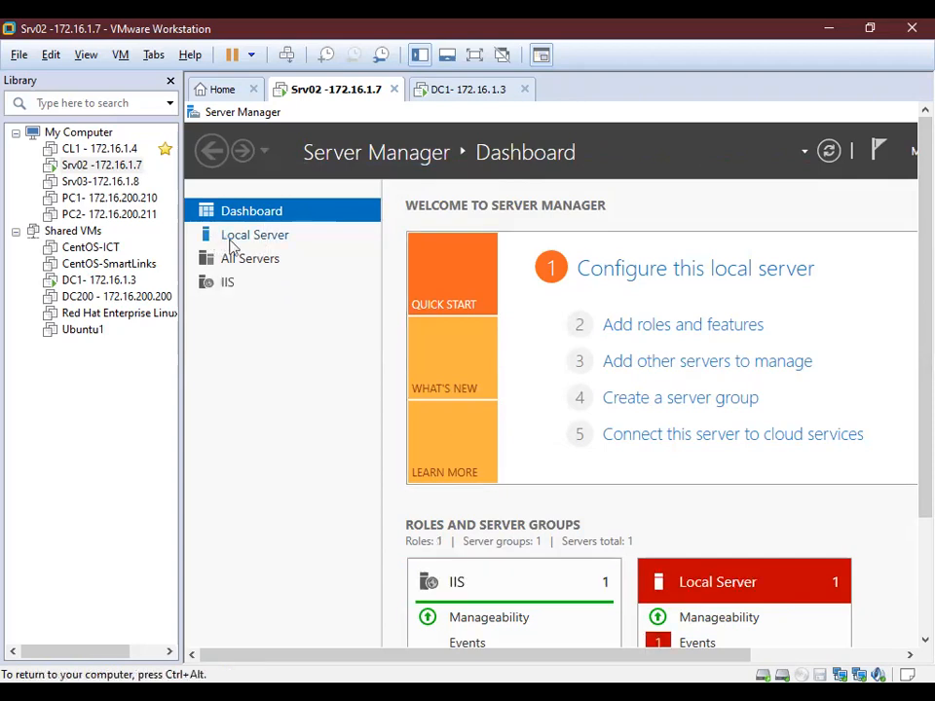
left_click(231, 243)
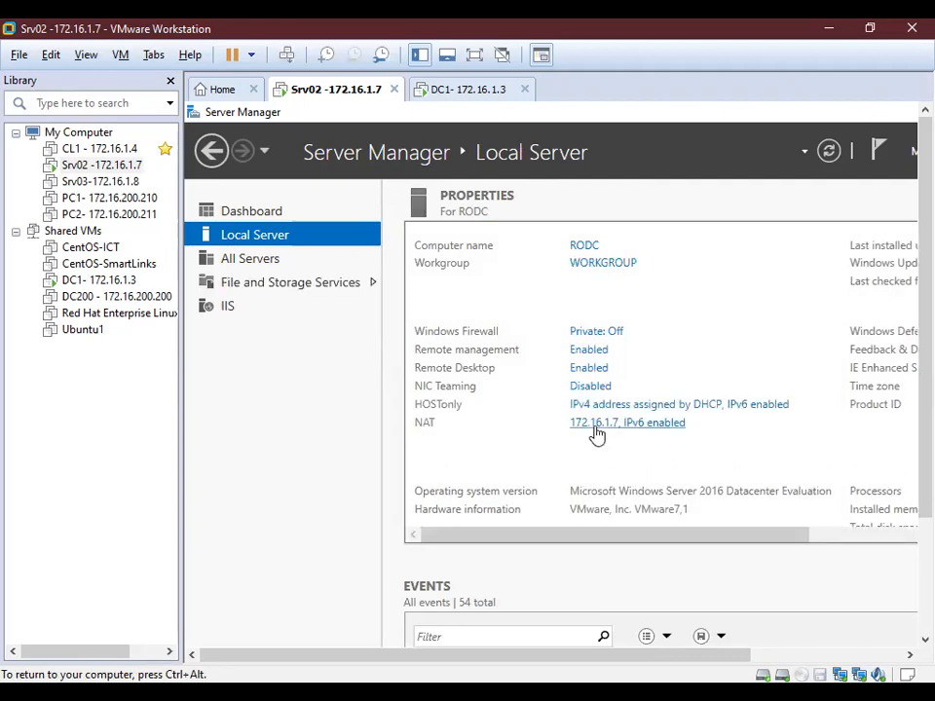
Review and confirm the NAT adapter's IPv4 settings, including the preferred DNS server.
left_click(594, 428)
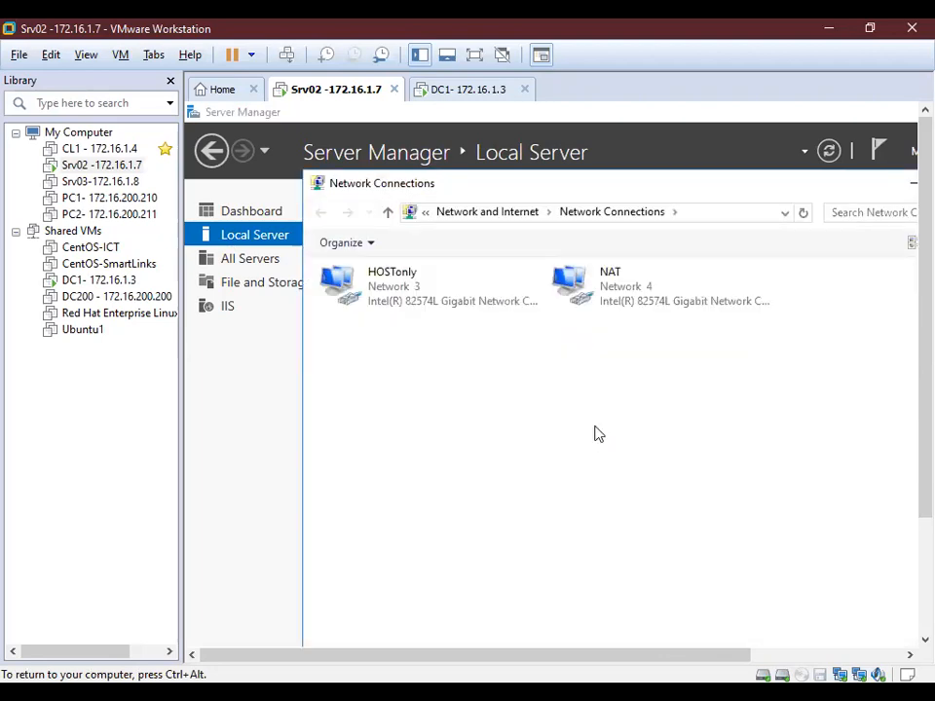
left_click(618, 306)
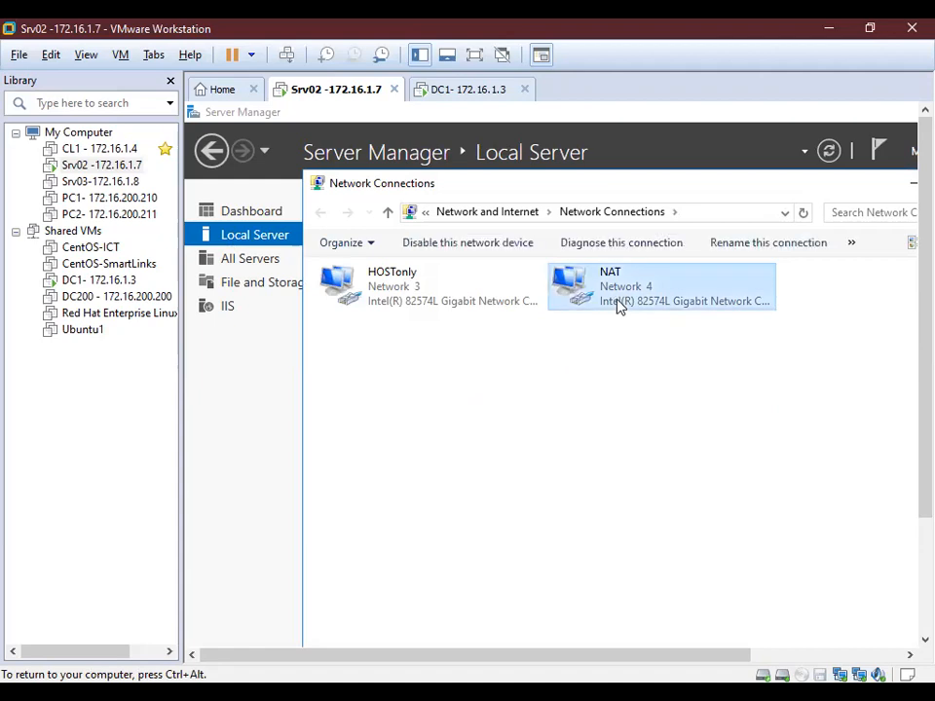
double_click(618, 306)
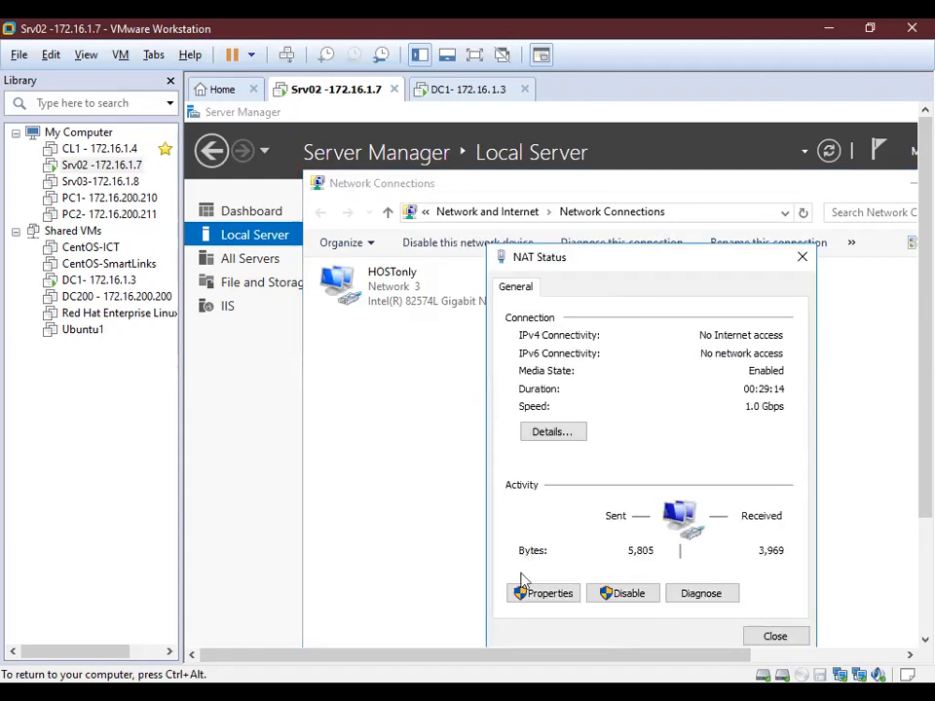
left_click(542, 594)
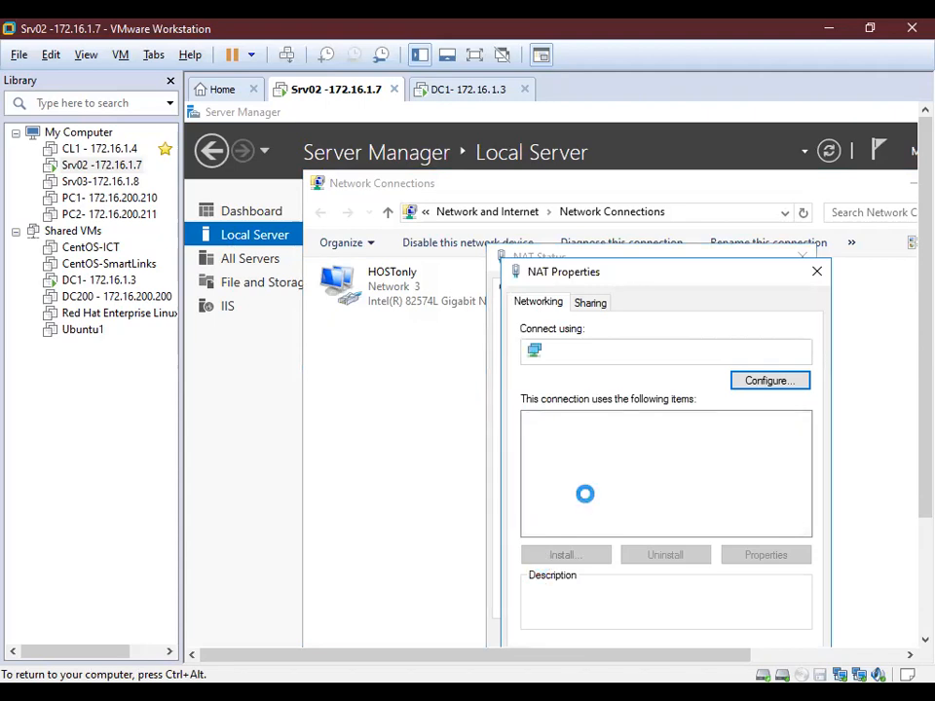
left_click(628, 468)
double_click(628, 468)
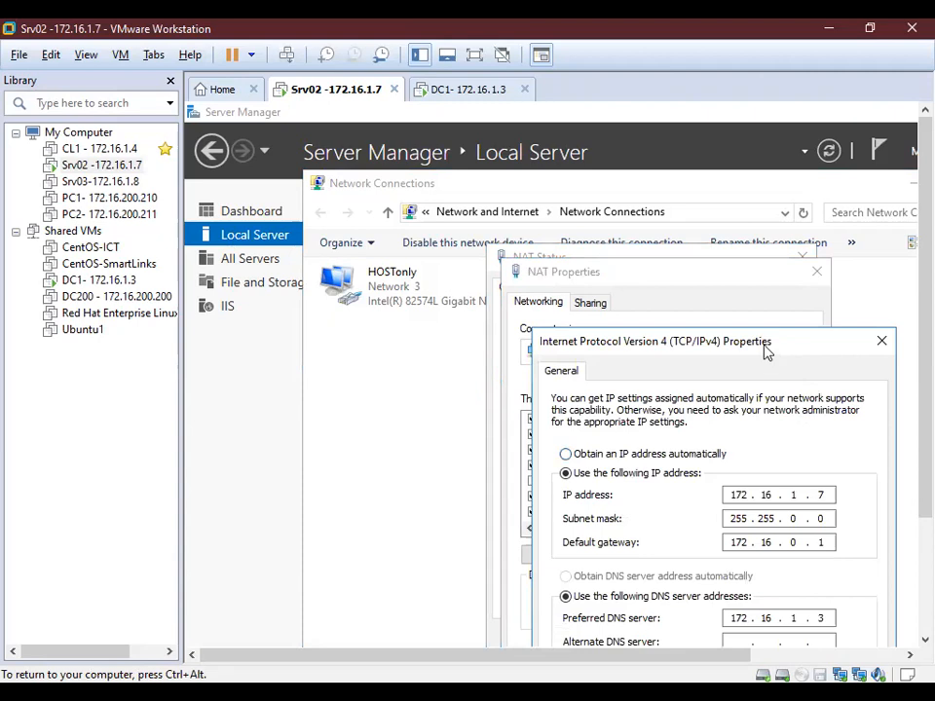
left_click_drag(763, 350, 678, 184)
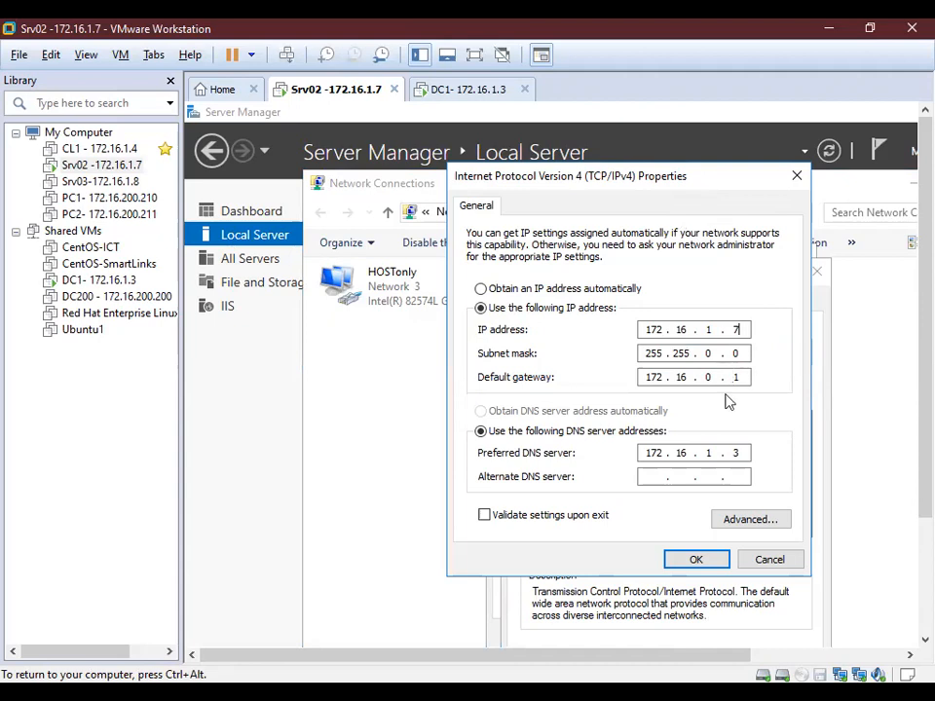
left_click(737, 453)
key("BackSpace")
double_click(745, 454)
left_click(693, 564)
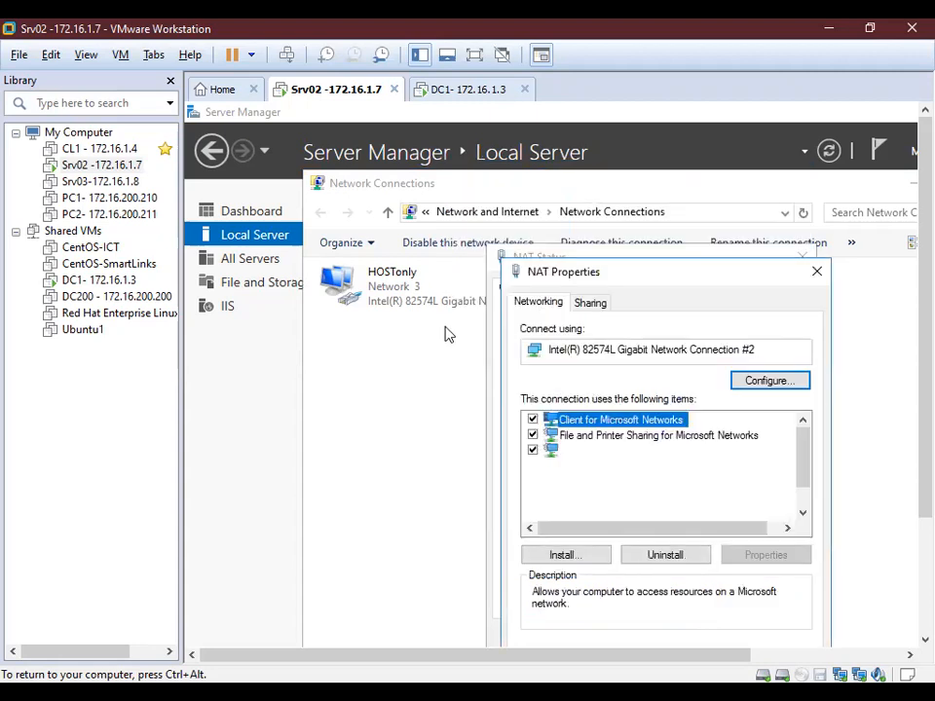
Disable the HOSTonly network adapter and return to the Local Server properties.
left_click(413, 290)
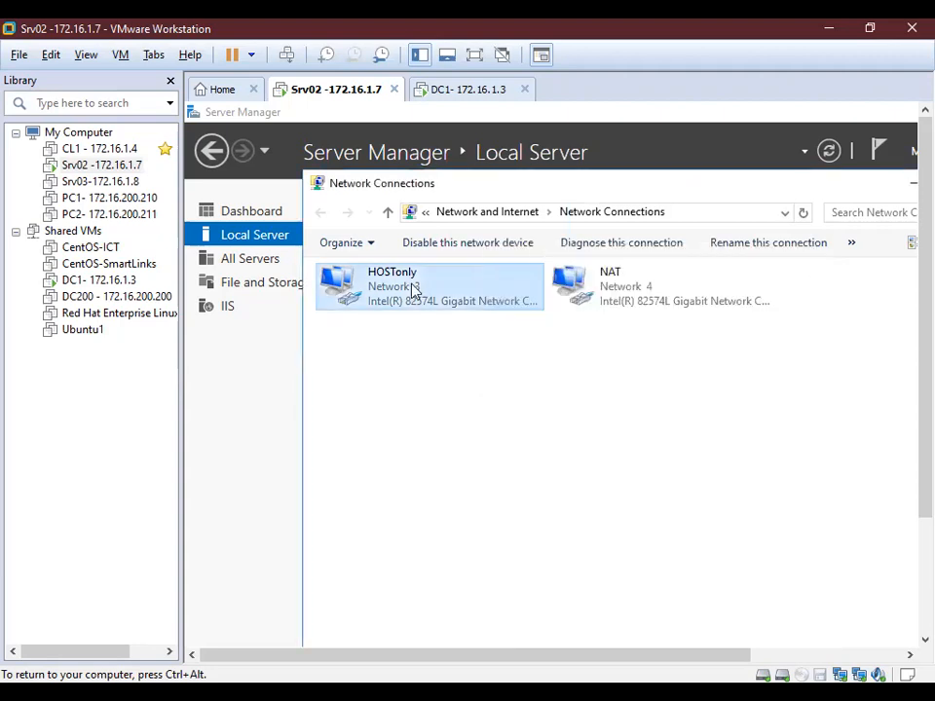
right_click(412, 289)
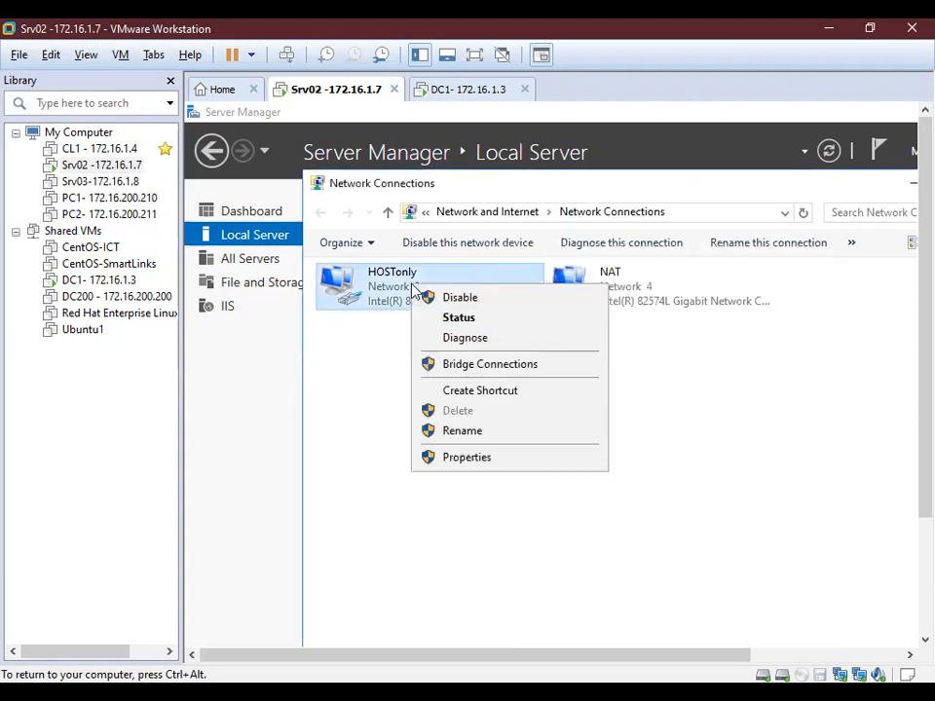
left_click(486, 298)
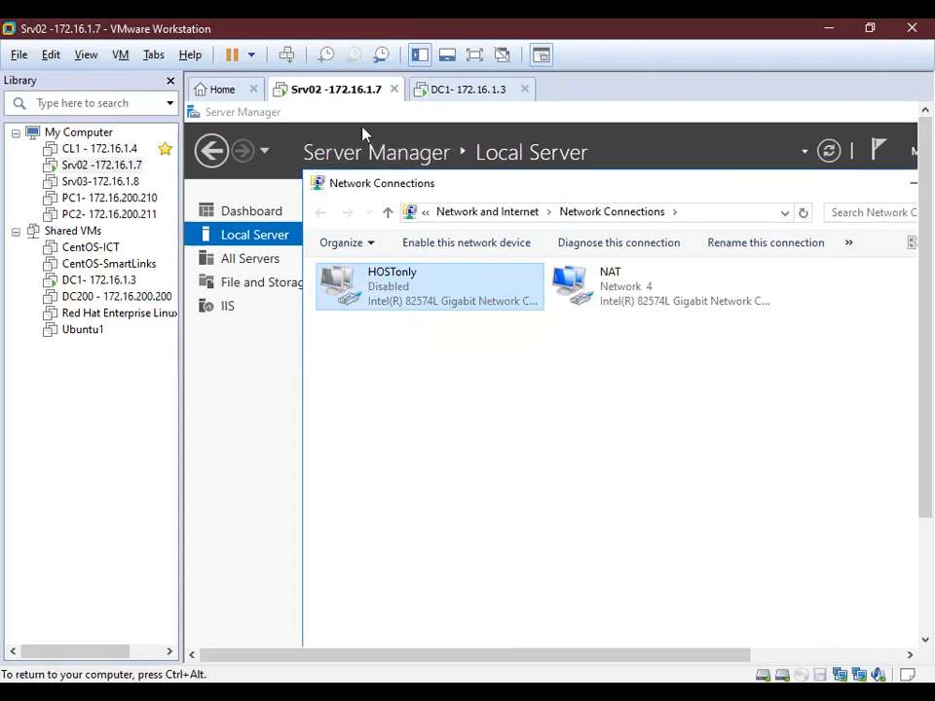
left_click(269, 234)
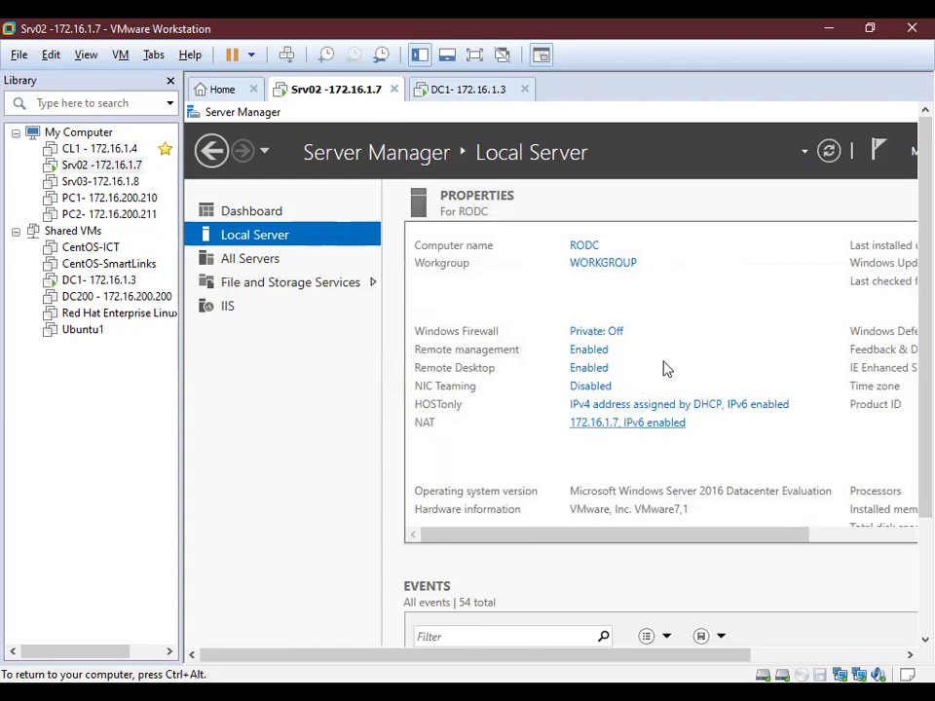
Refresh Local Server properties to list only NAT at 172.16.1.7, and view the VM full screen.
left_click(834, 154)
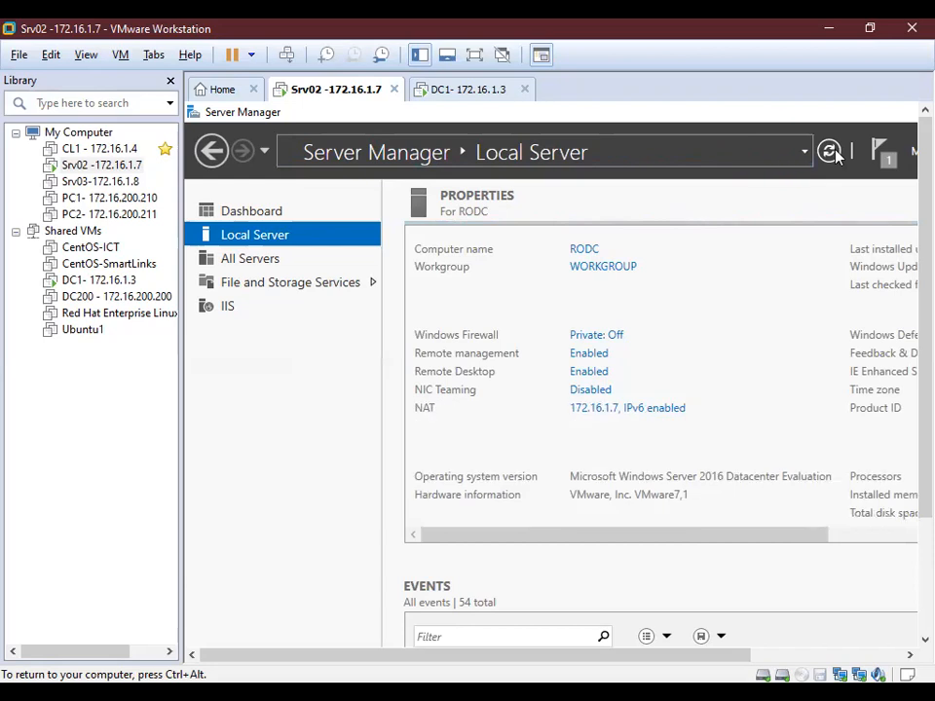
left_click(836, 154)
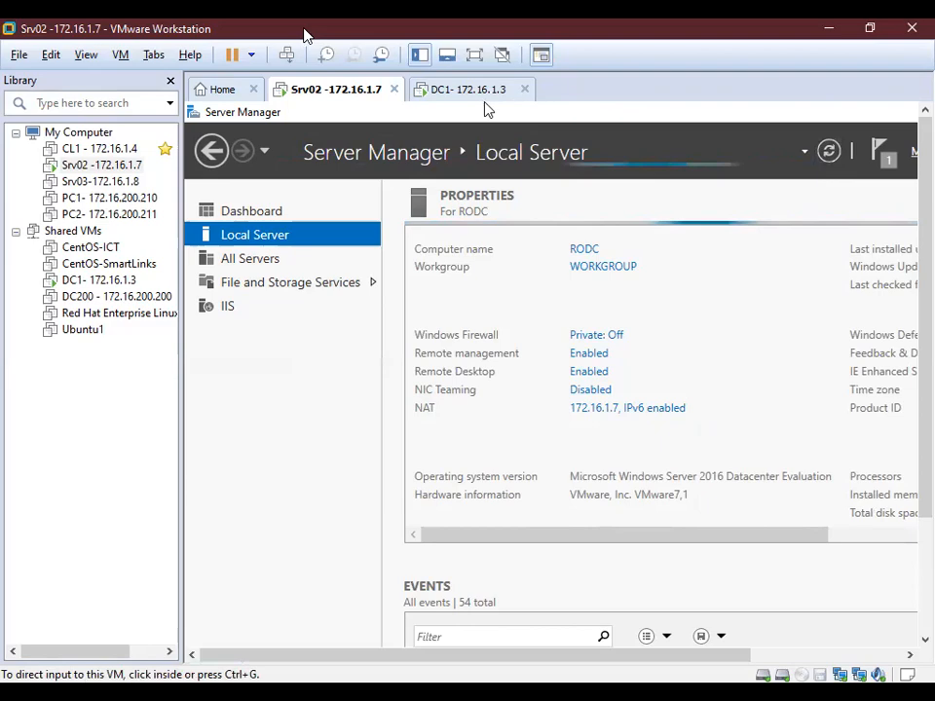
left_click(474, 53)
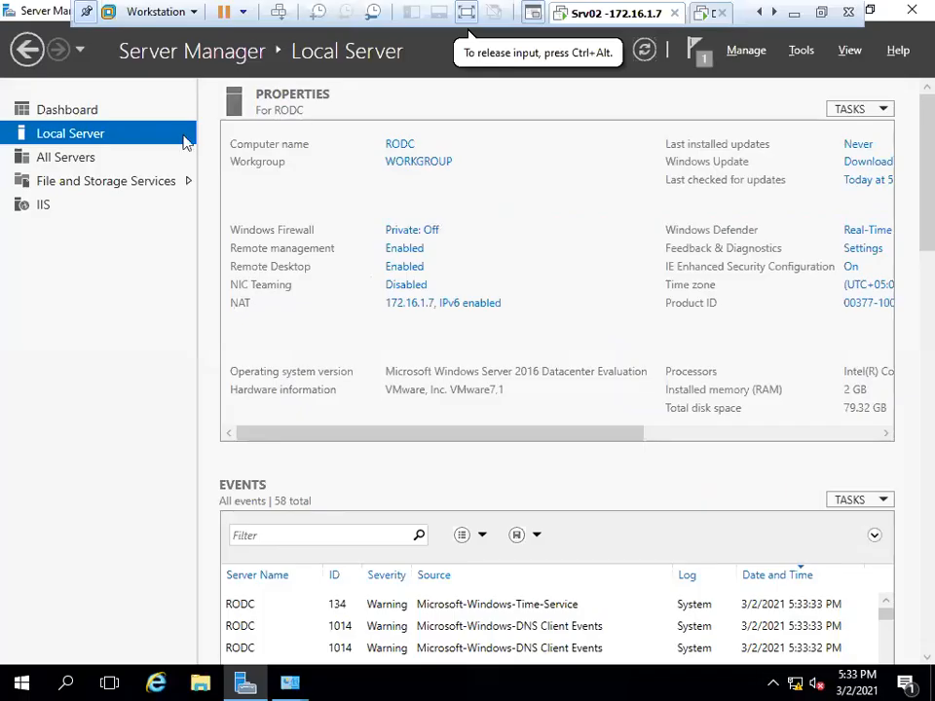
left_click(754, 53)
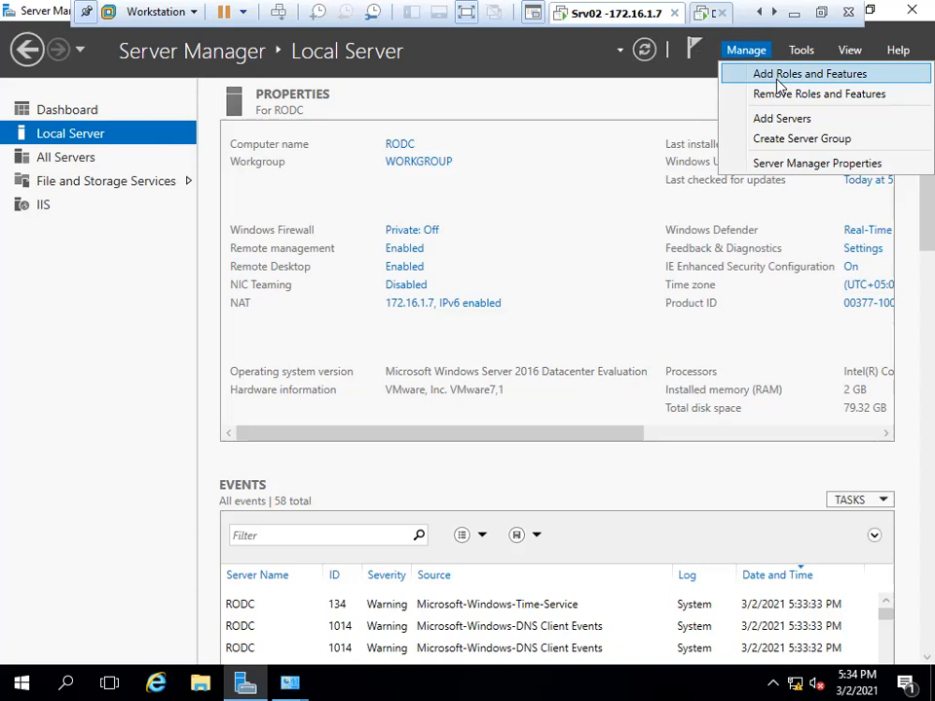
Launch Add Roles and Features for server RODC and tick Active Directory Domain Services with its required features.
left_click(778, 84)
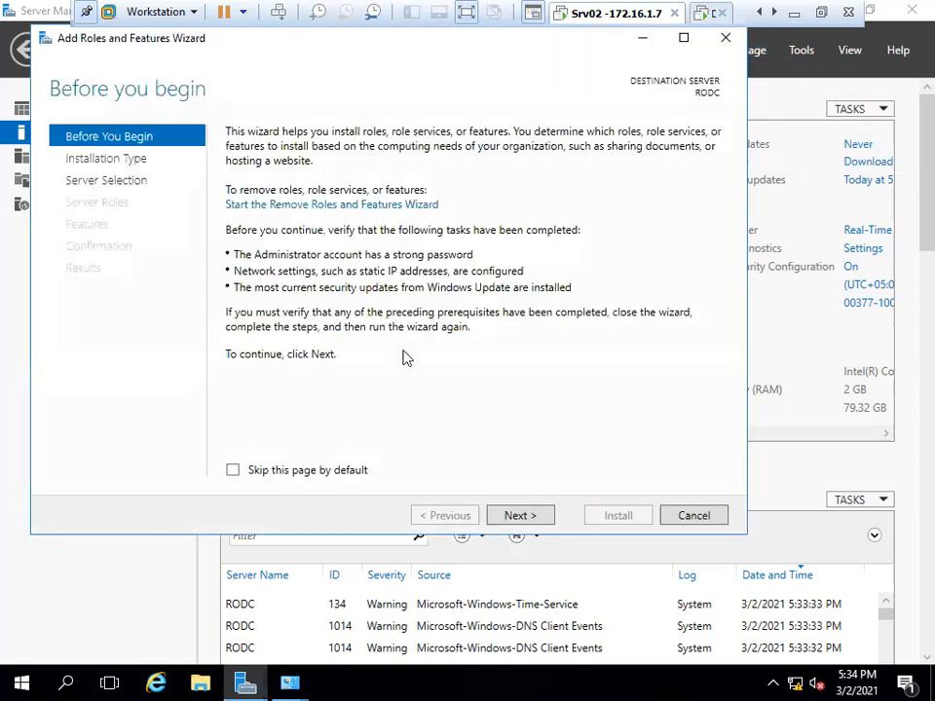
left_click(506, 515)
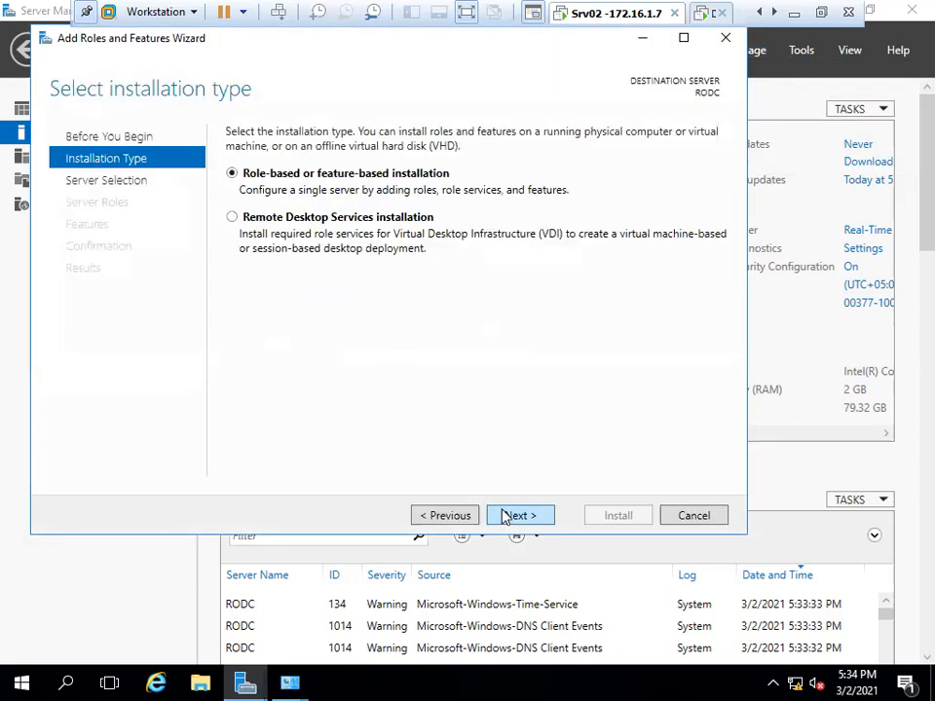
left_click(506, 515)
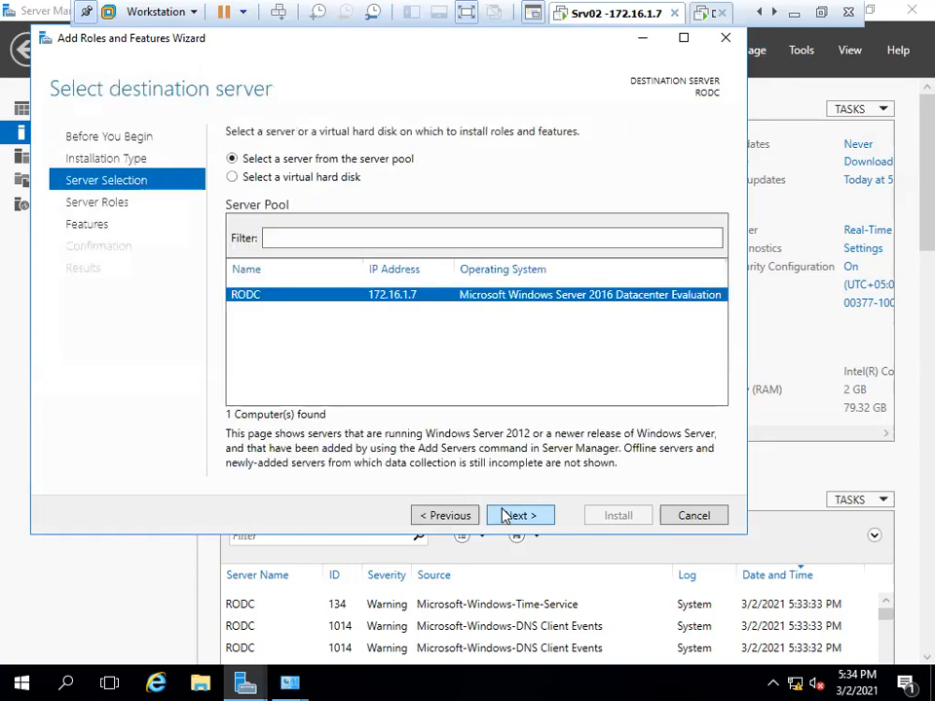
left_click(505, 515)
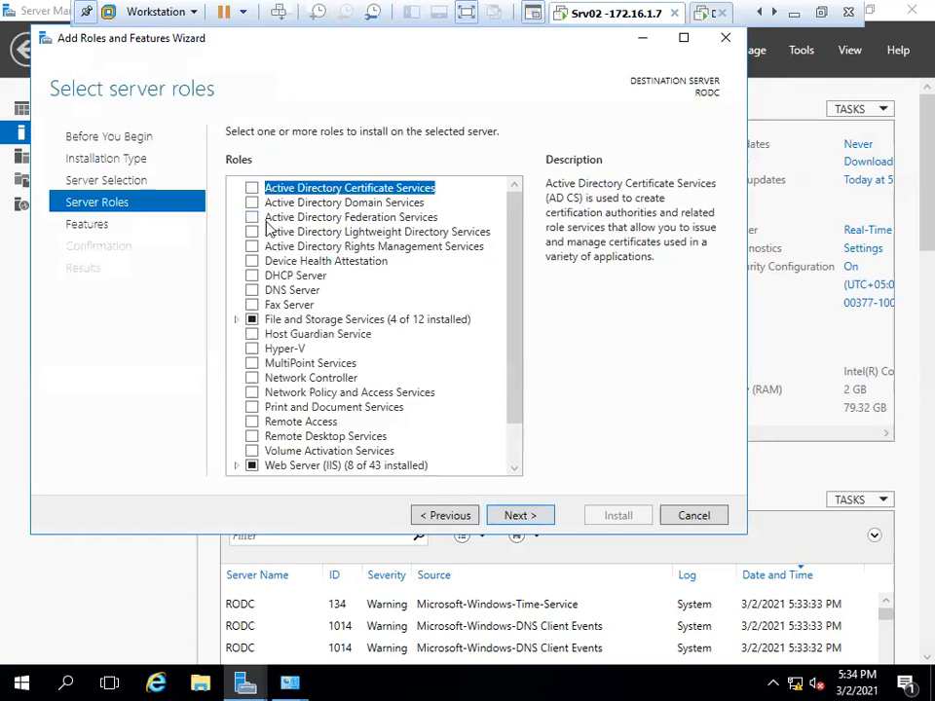
left_click(252, 203)
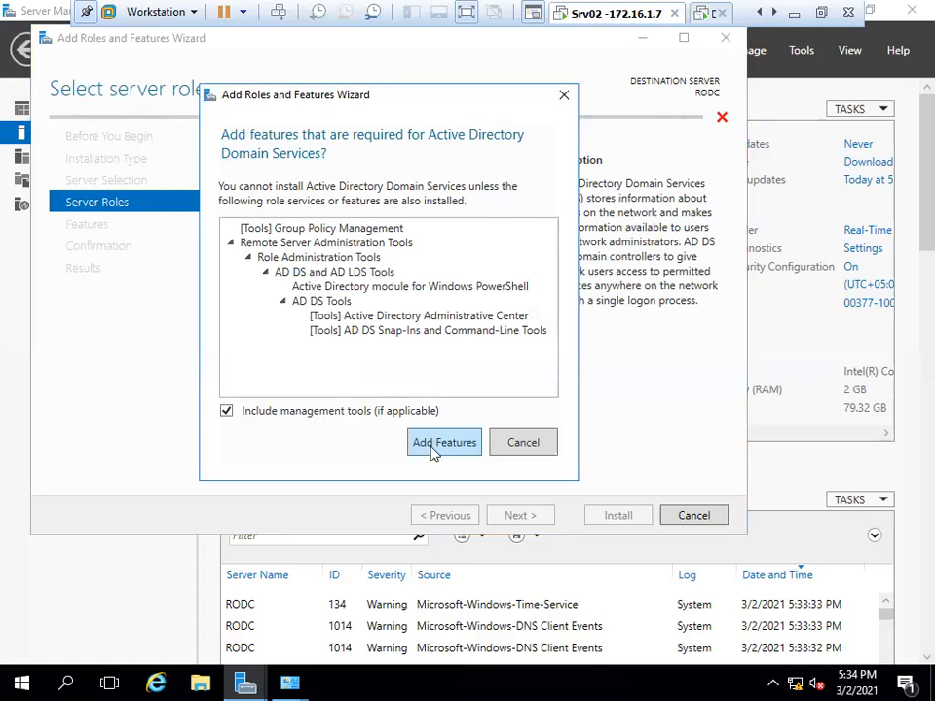
left_click(433, 450)
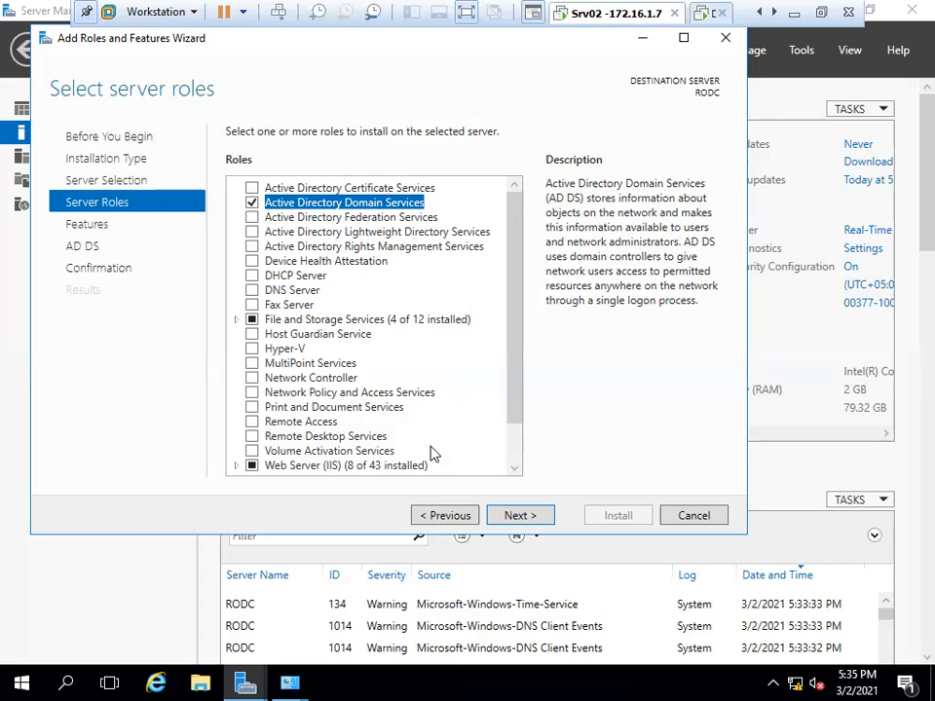
Pass the Features and AD DS pages, allow automatic restart, and install AD DS with management tools.
left_click(511, 517)
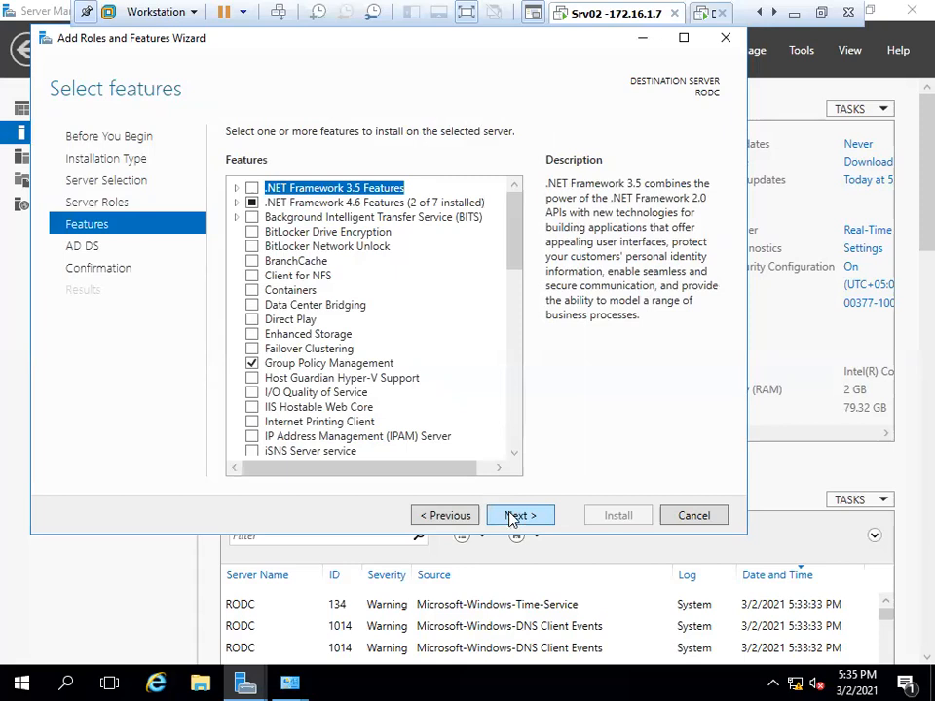
left_click(519, 425)
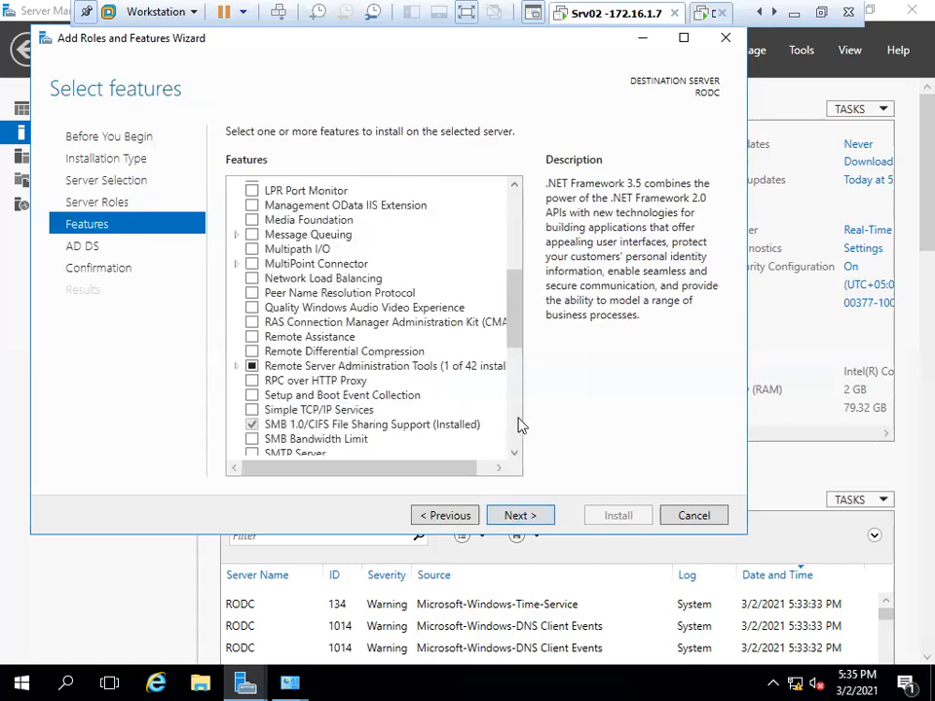
left_click(517, 209)
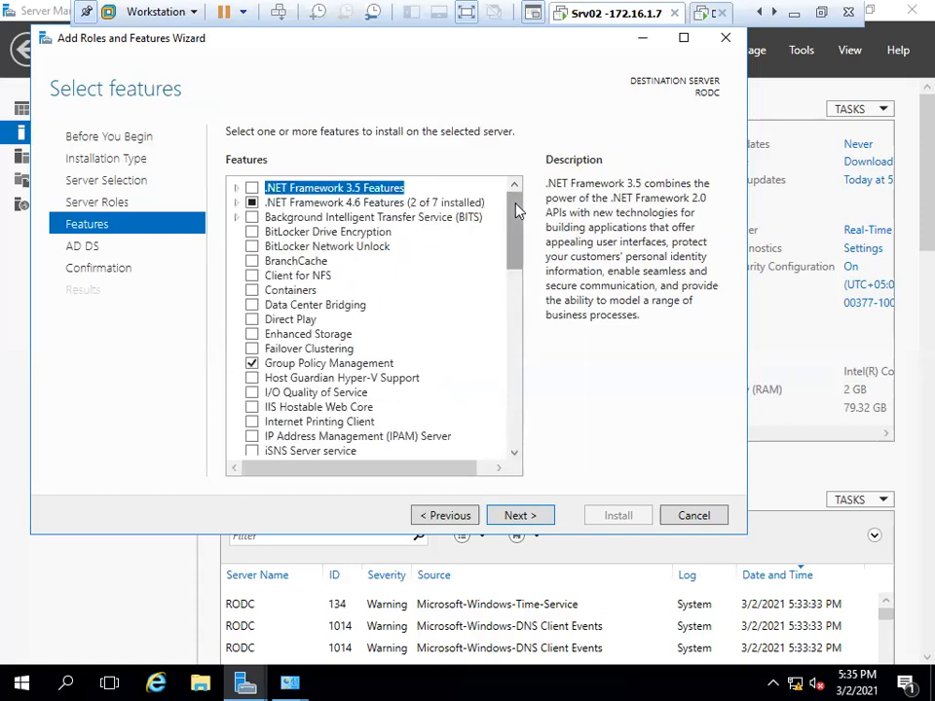
left_click(519, 517)
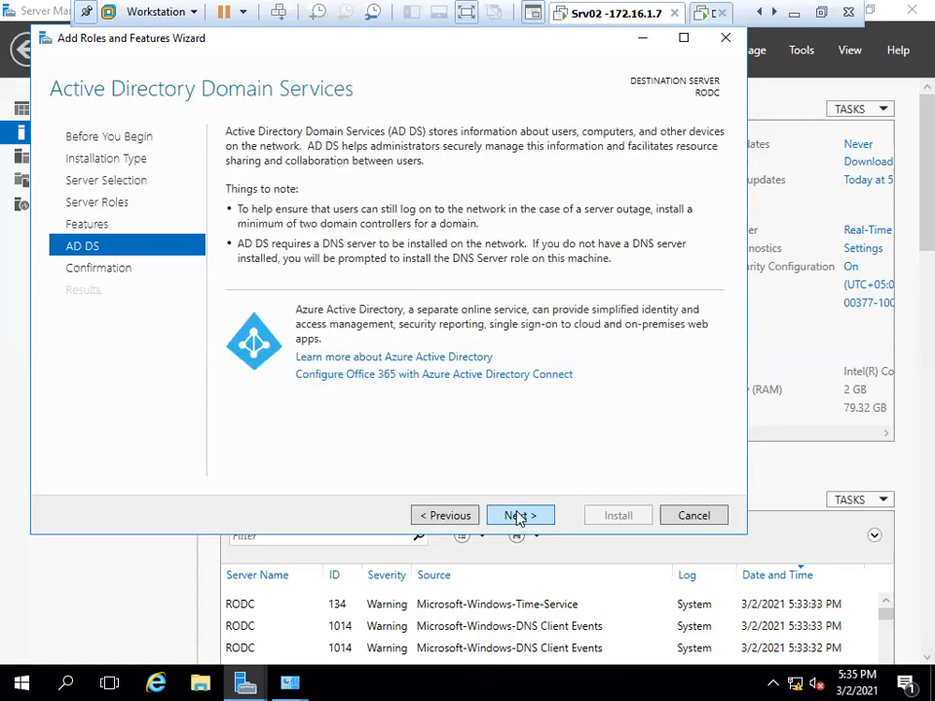
left_click(517, 518)
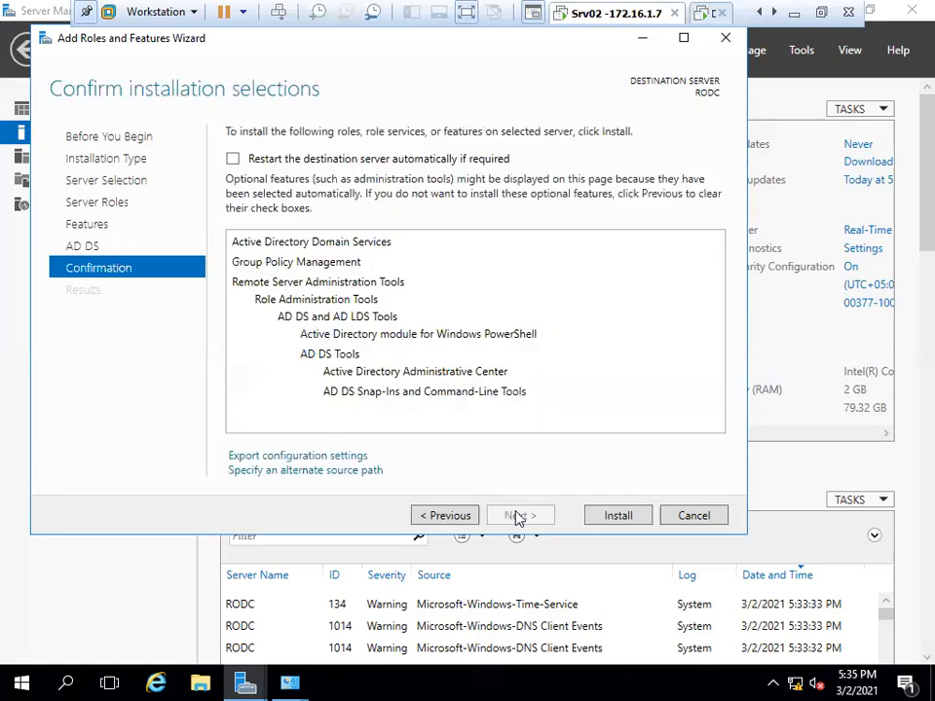
left_click(275, 162)
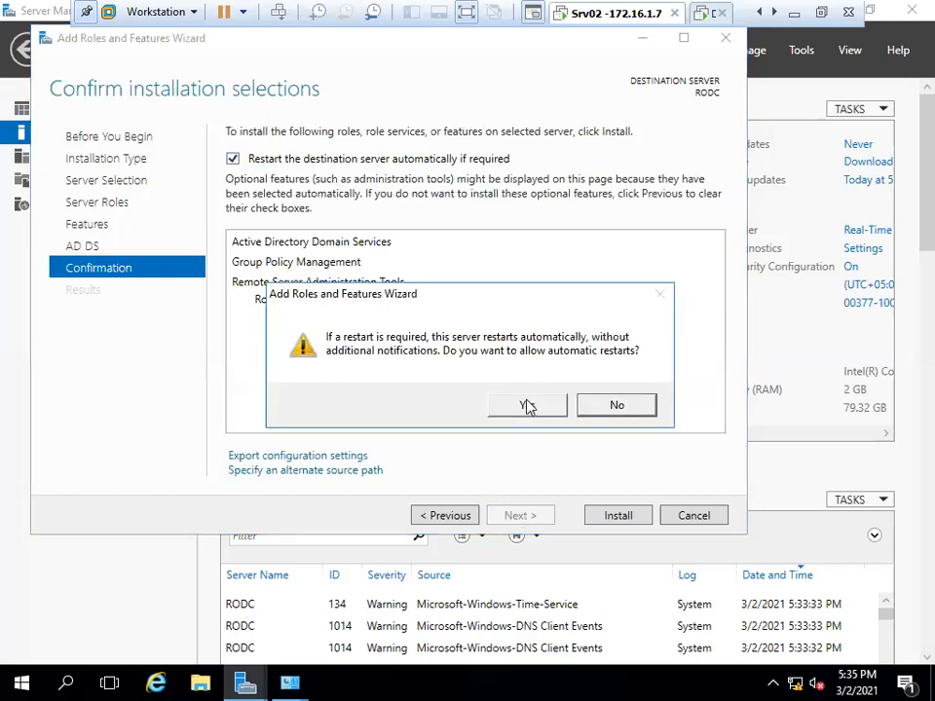
left_click(527, 406)
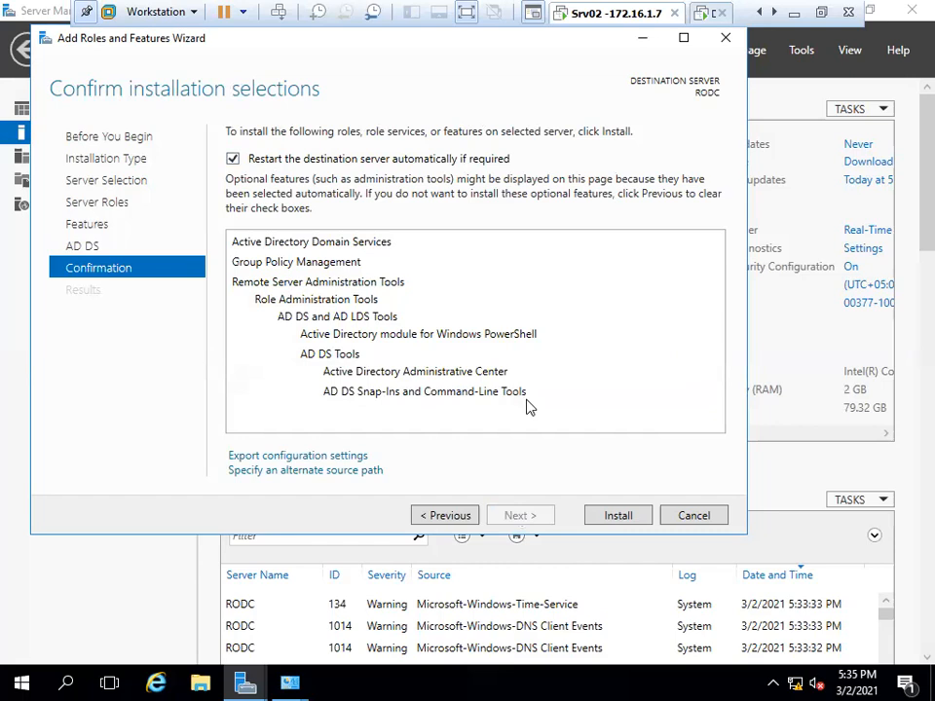
left_click(608, 520)
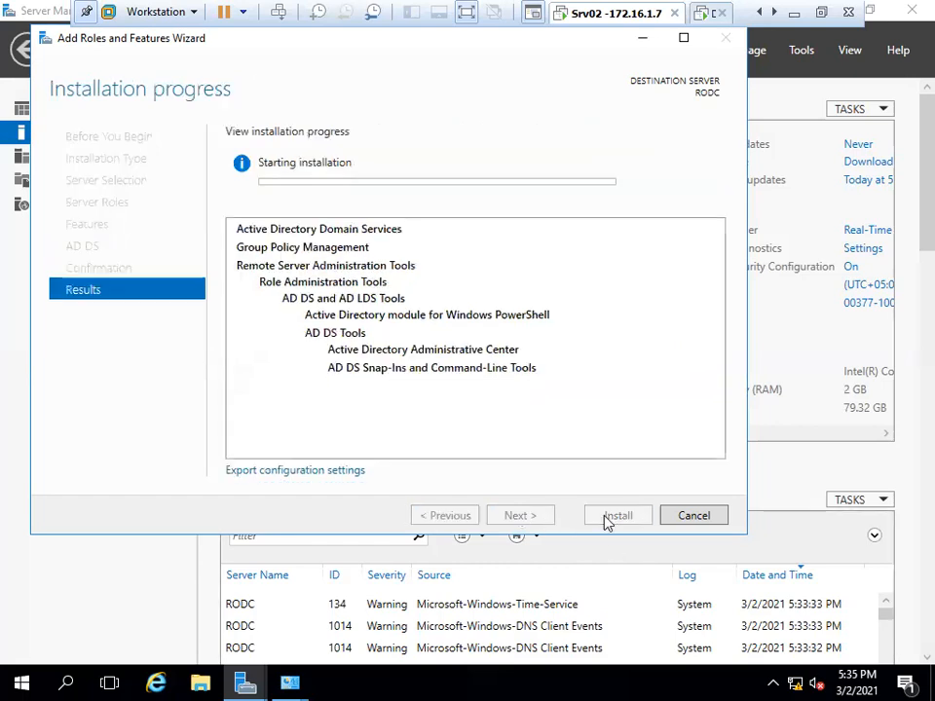
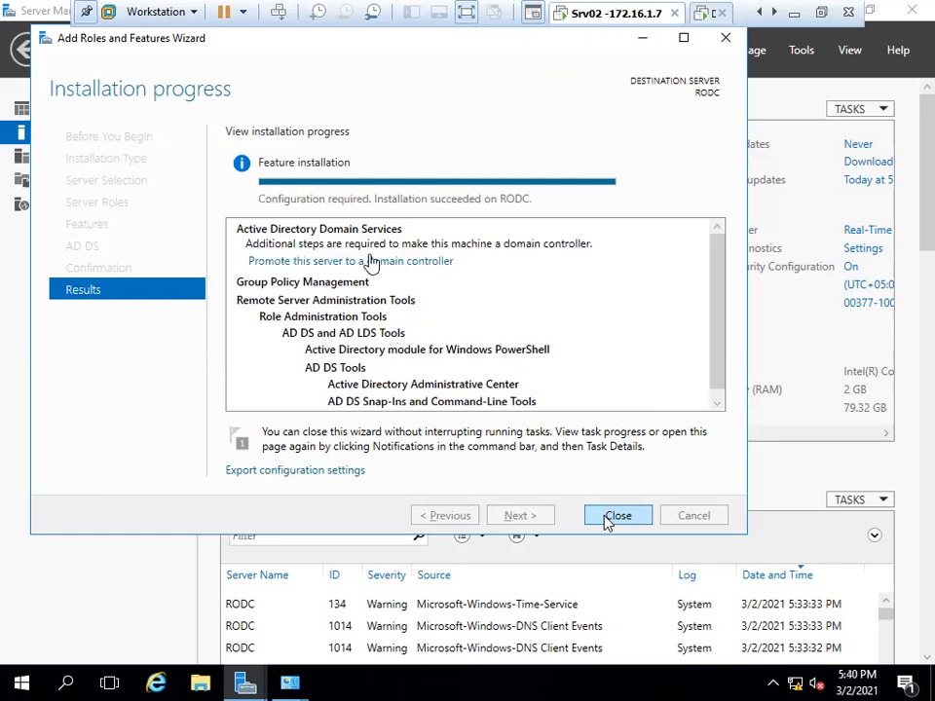
Launch the domain controller promotion wizard, try the deployment options, and pick 'Add a domain controller to an existing domain'.
left_click(605, 521)
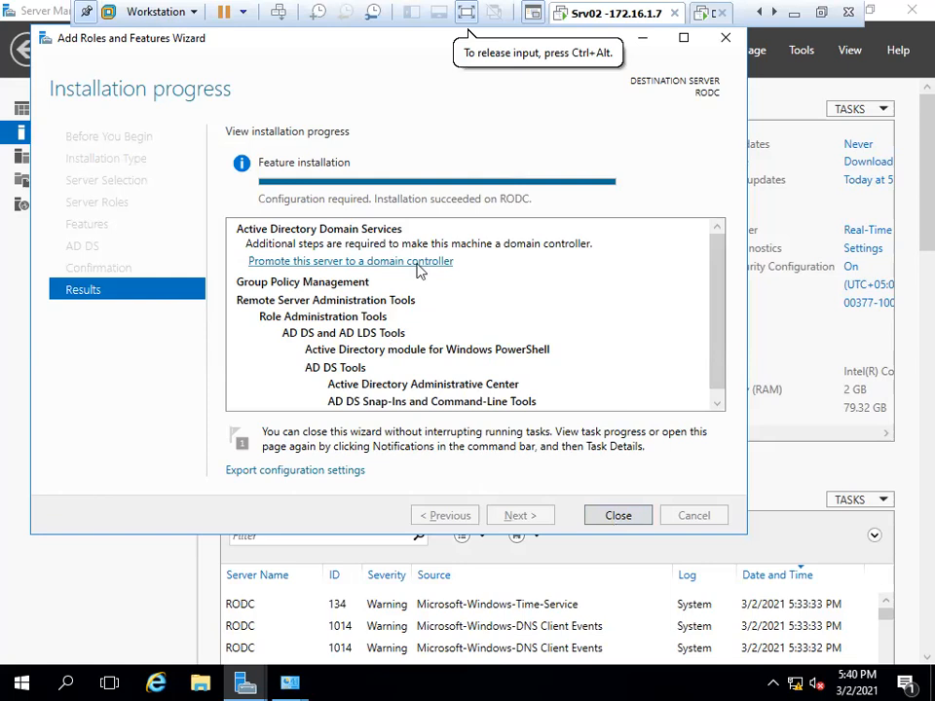
left_click(417, 264)
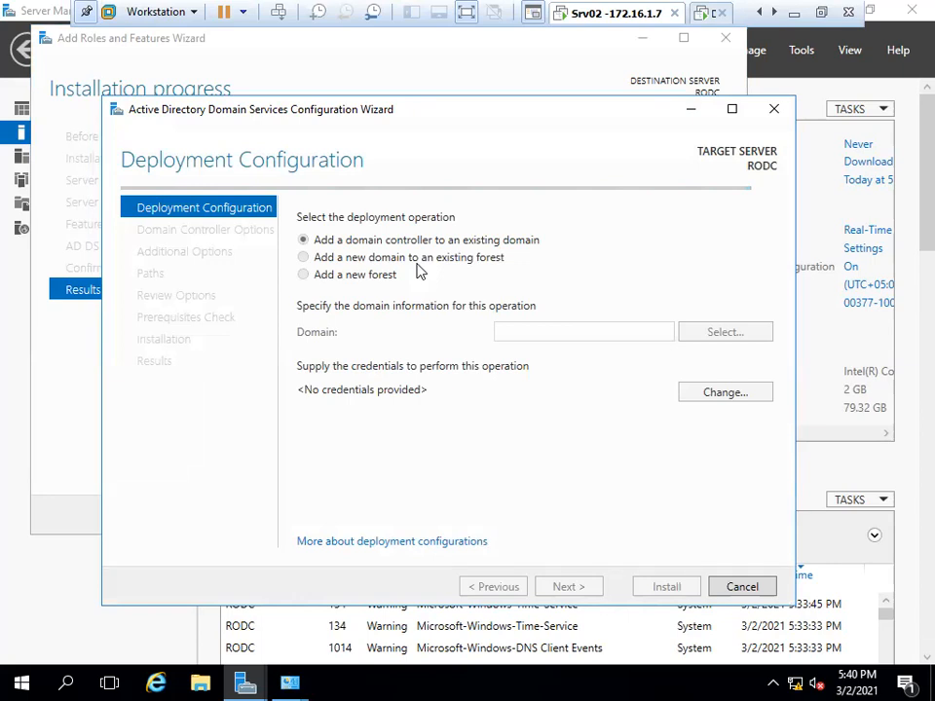
left_click(416, 263)
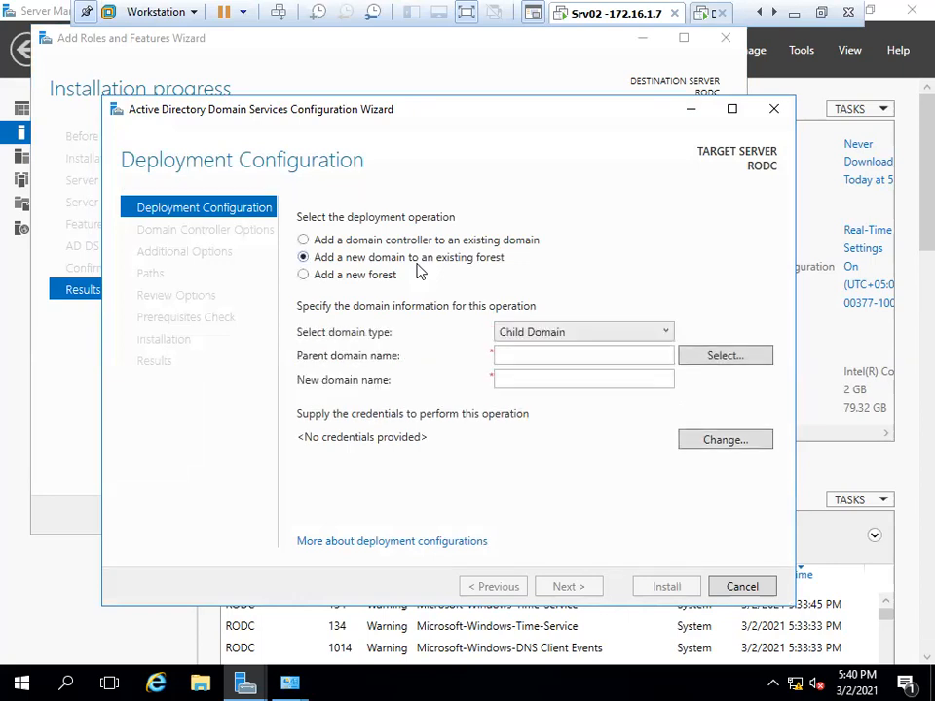
left_click(582, 332)
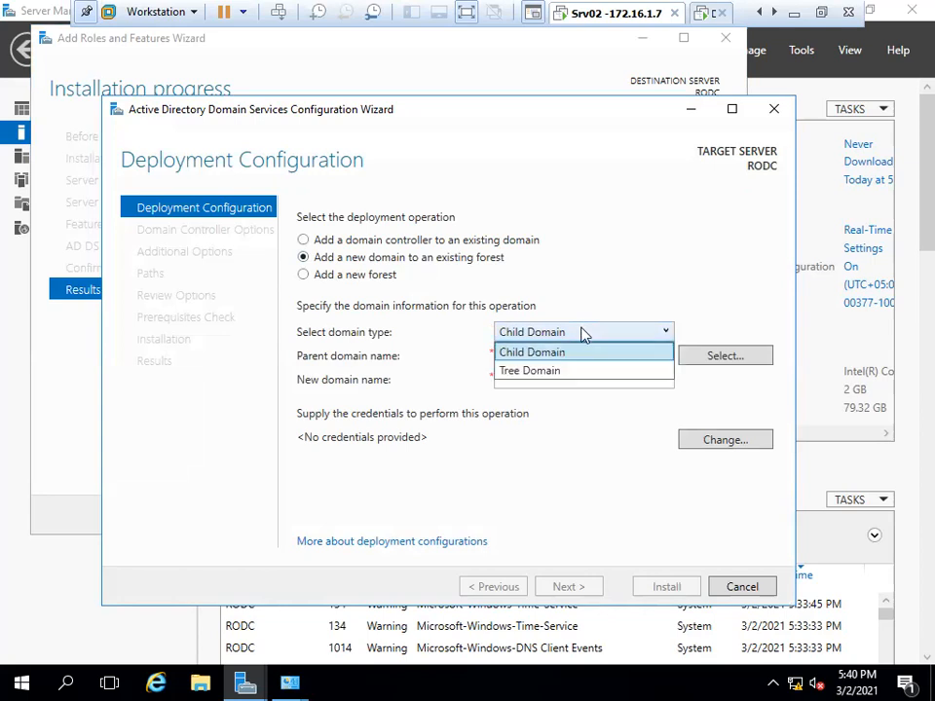
left_click(583, 334)
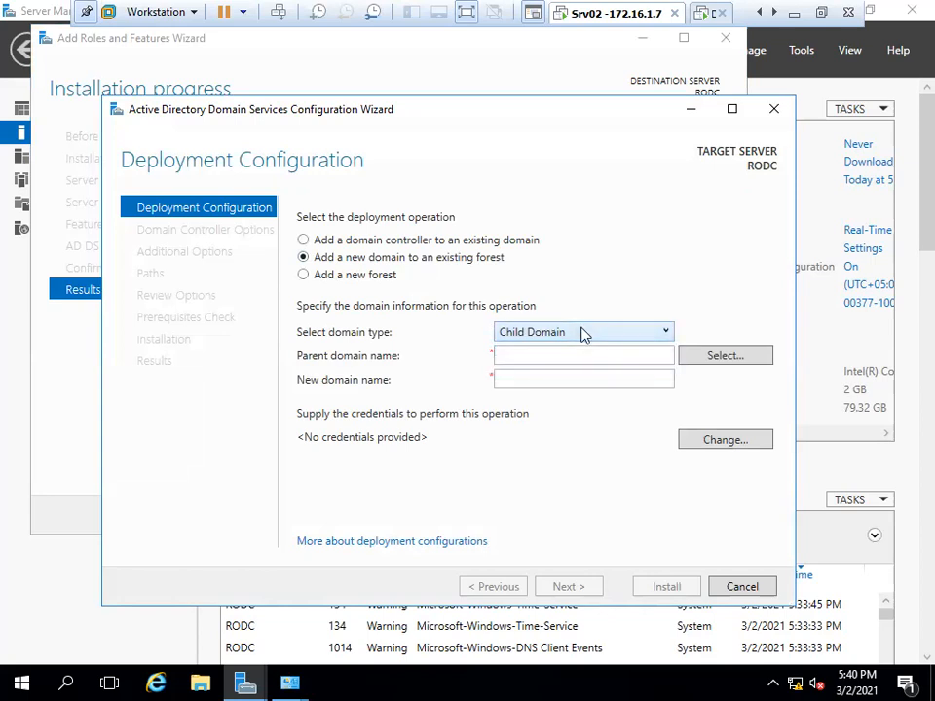
left_click(328, 278)
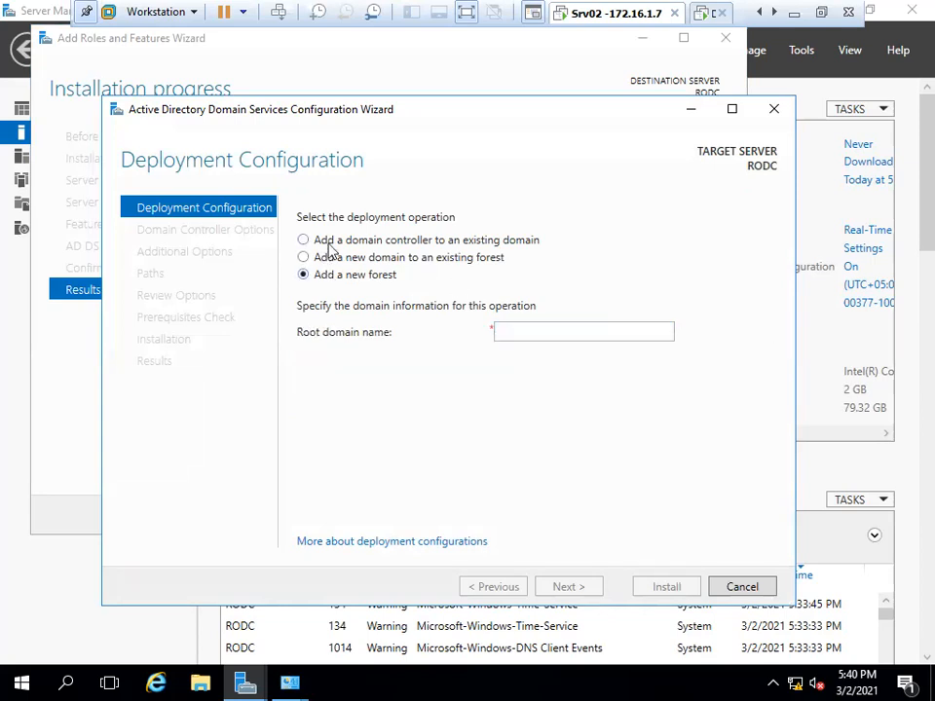
left_click(328, 243)
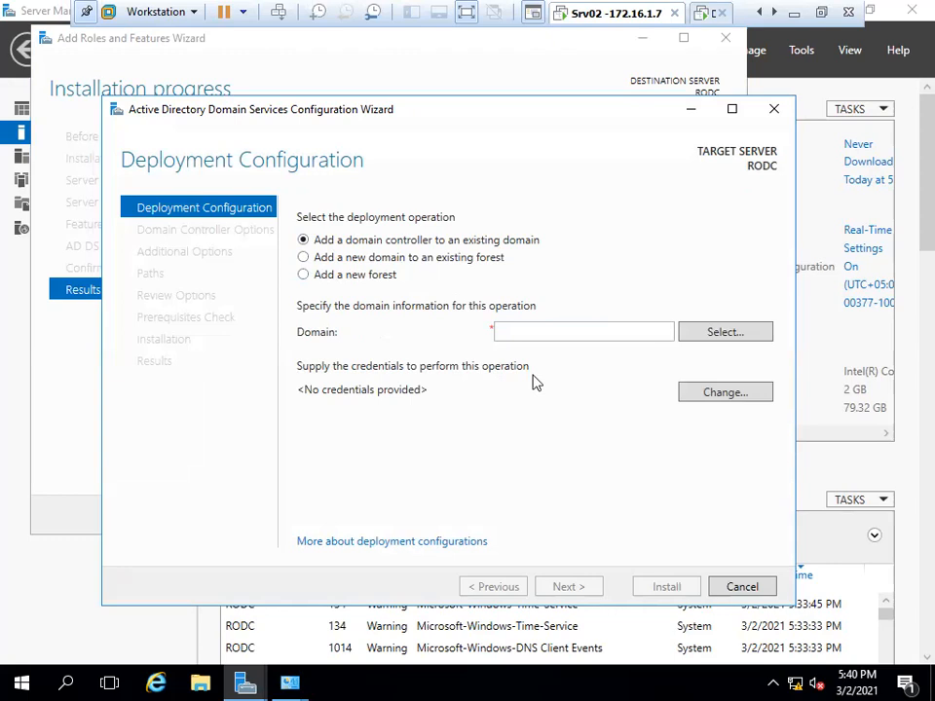
left_click(711, 399)
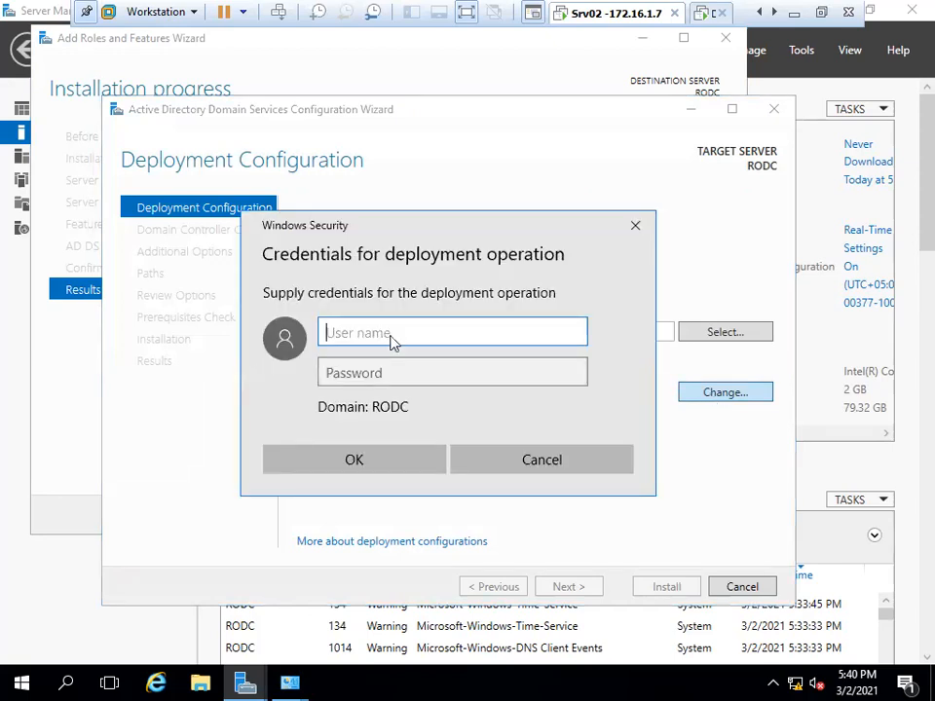
type("RODCAdmin")
key("Tab")
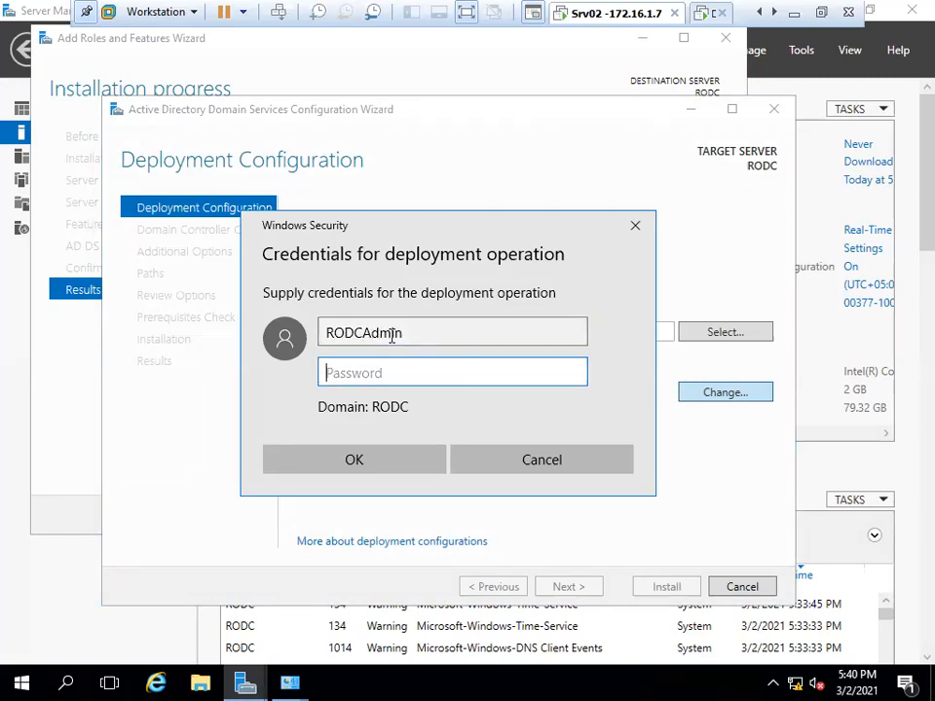
left_click(425, 330)
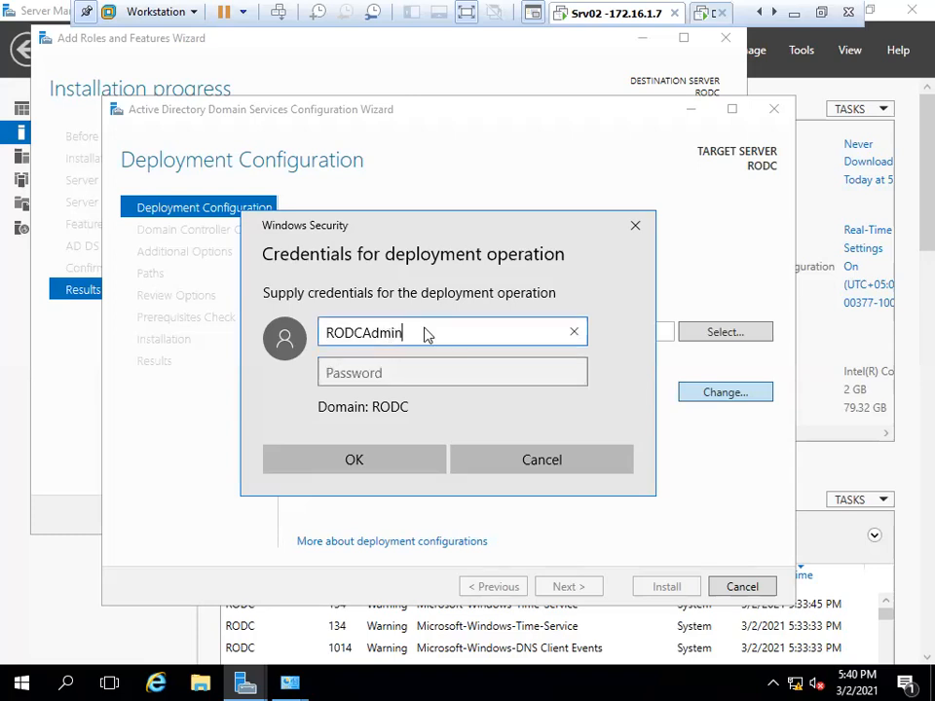
type("@ict.local")
key("Tab")
type("Pa$$w0r")
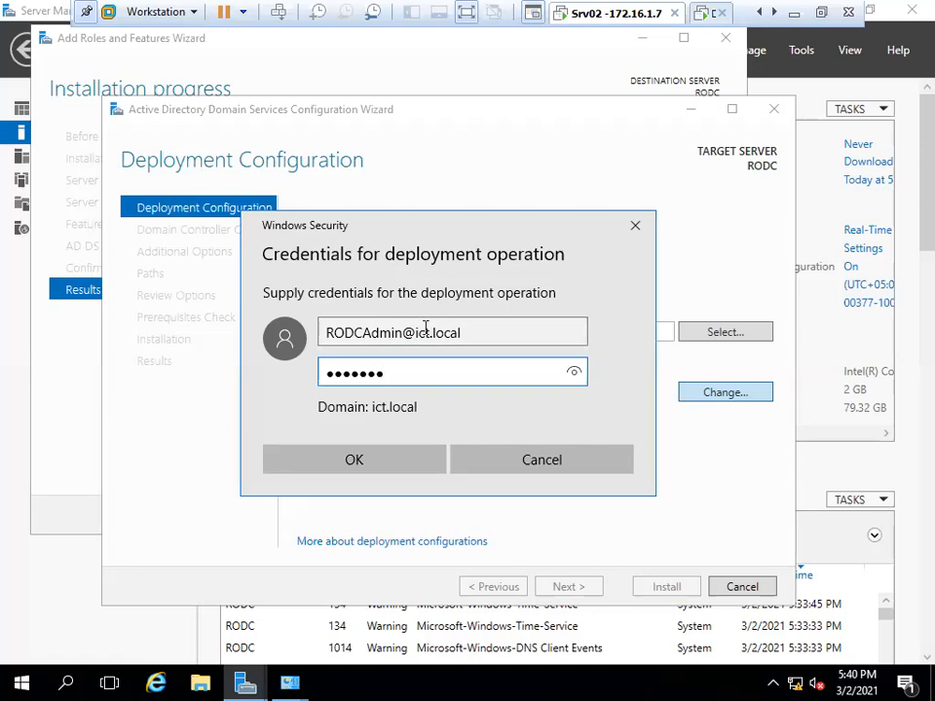
left_click(380, 462)
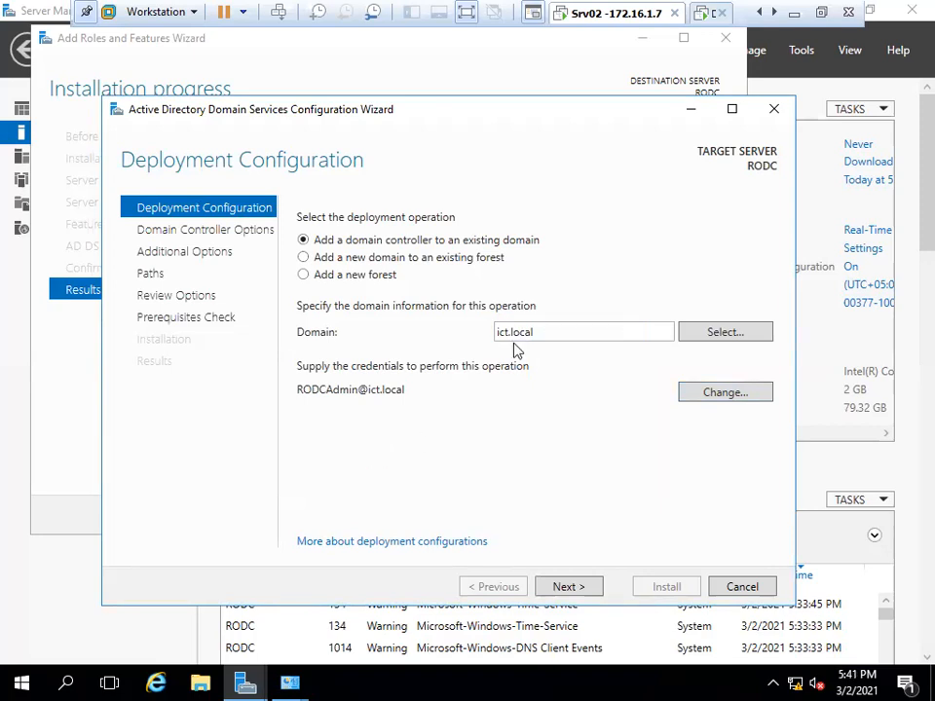
Choose ICT.local from the forest's domain list as the target domain and go to Domain Controller Options.
double_click(548, 334)
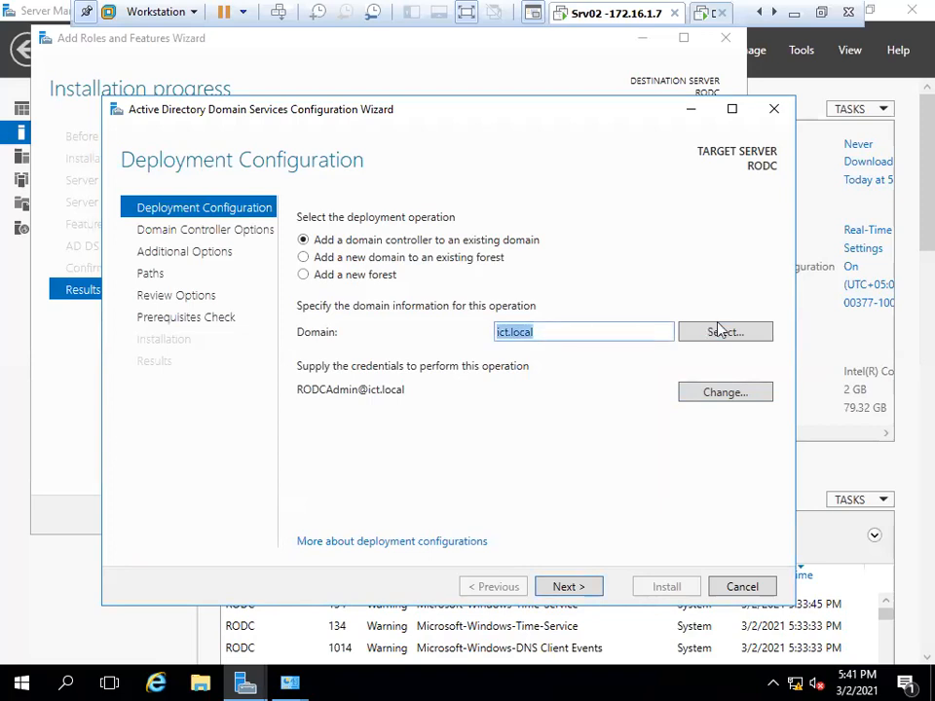
left_click(608, 331)
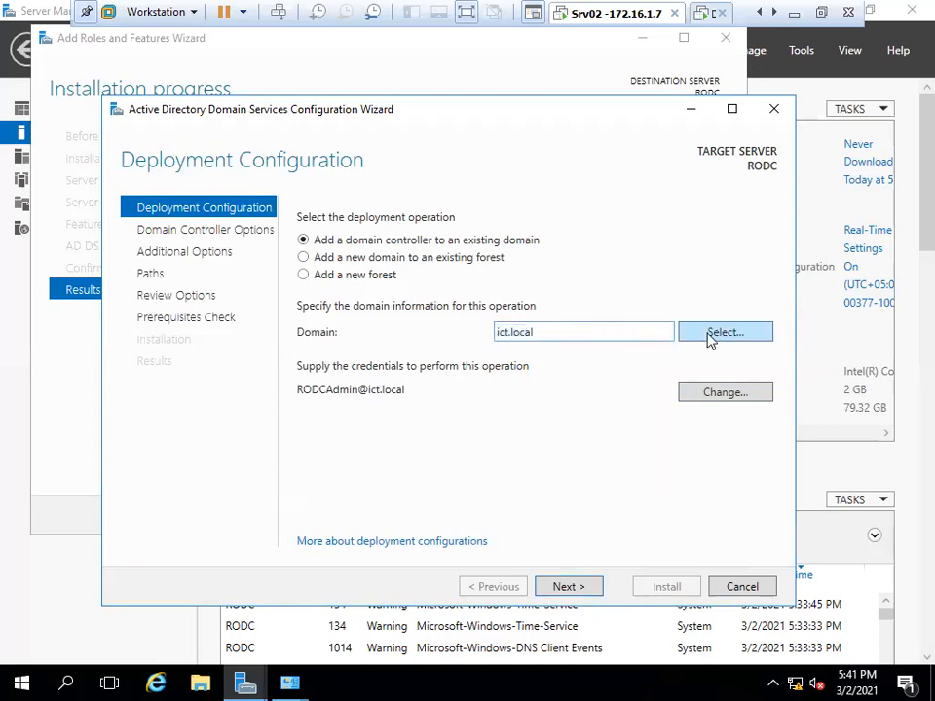
left_click(721, 333)
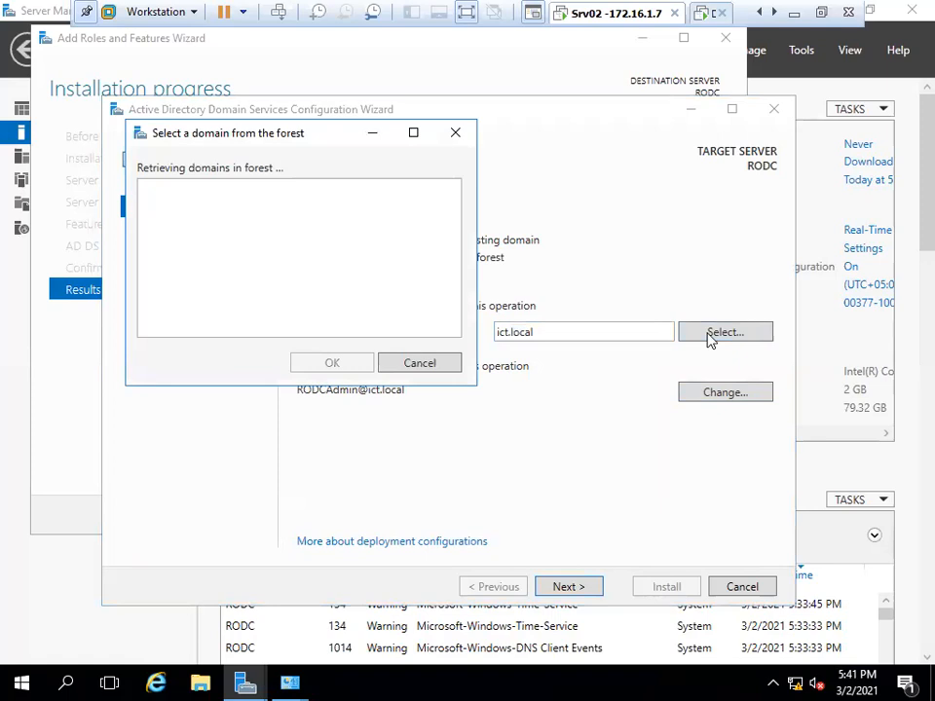
left_click(161, 206)
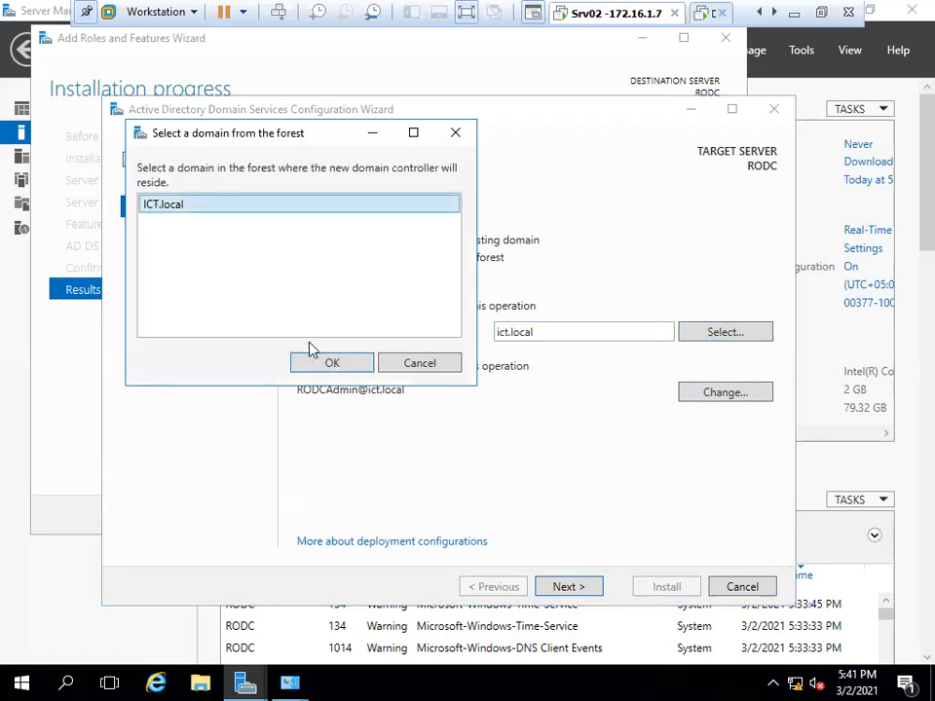
left_click(321, 362)
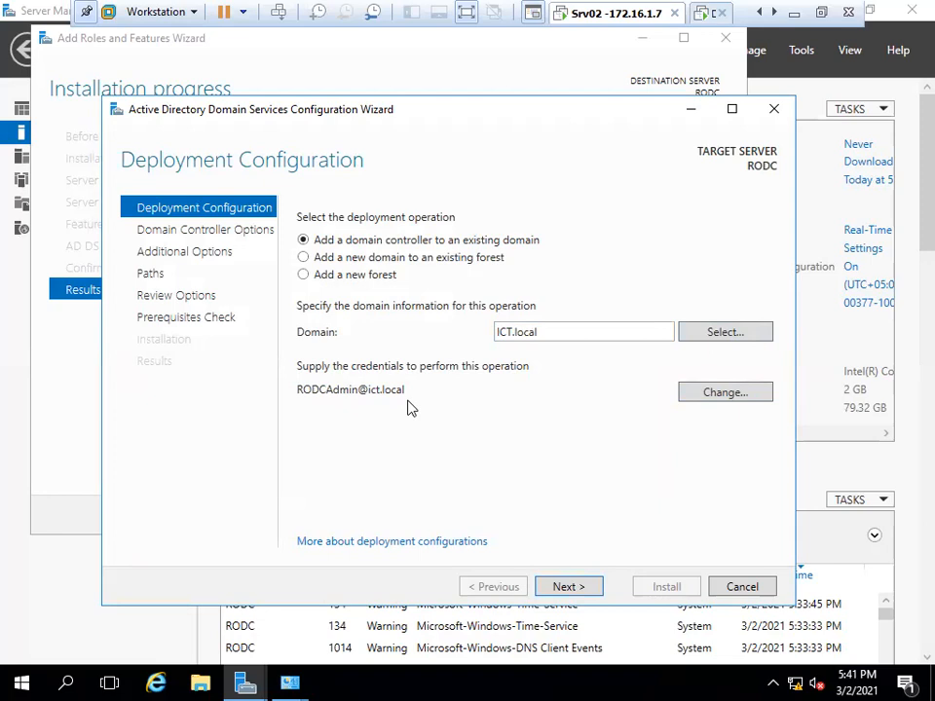
left_click(580, 594)
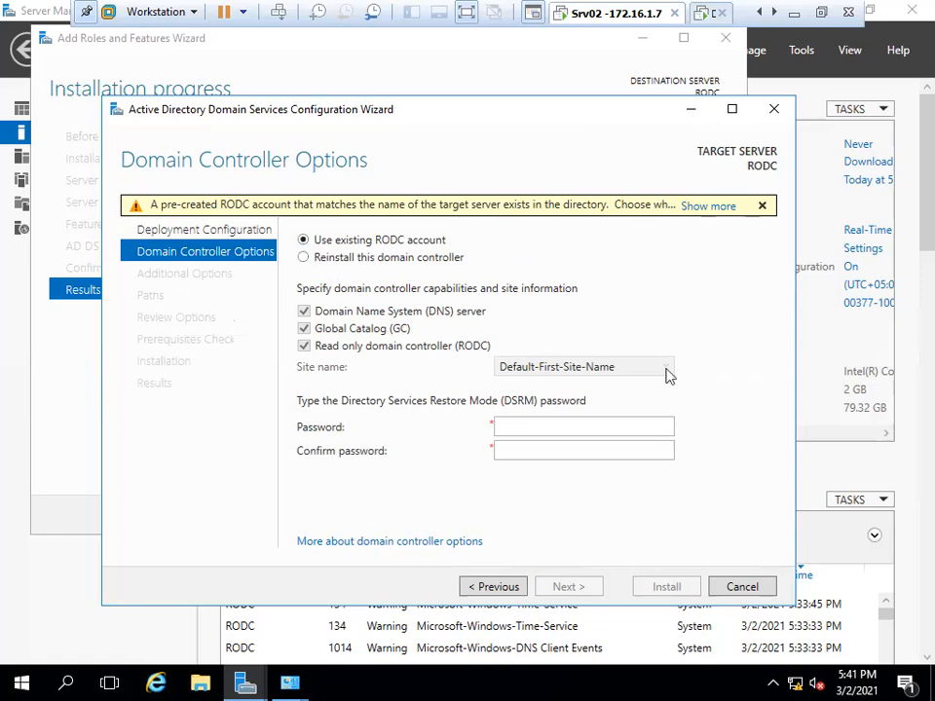
Enter the DSRM password in both the Password and Confirm password fields and continue.
left_click(600, 421)
type("P@ssw0d")
key("Tab")
type("P@ssw")
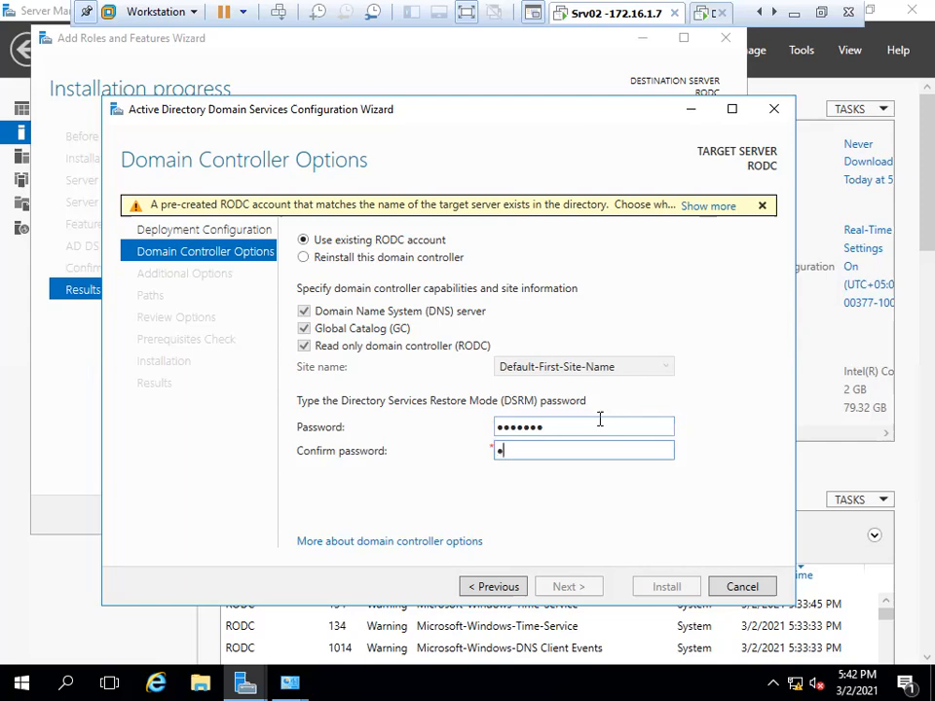
type("0d")
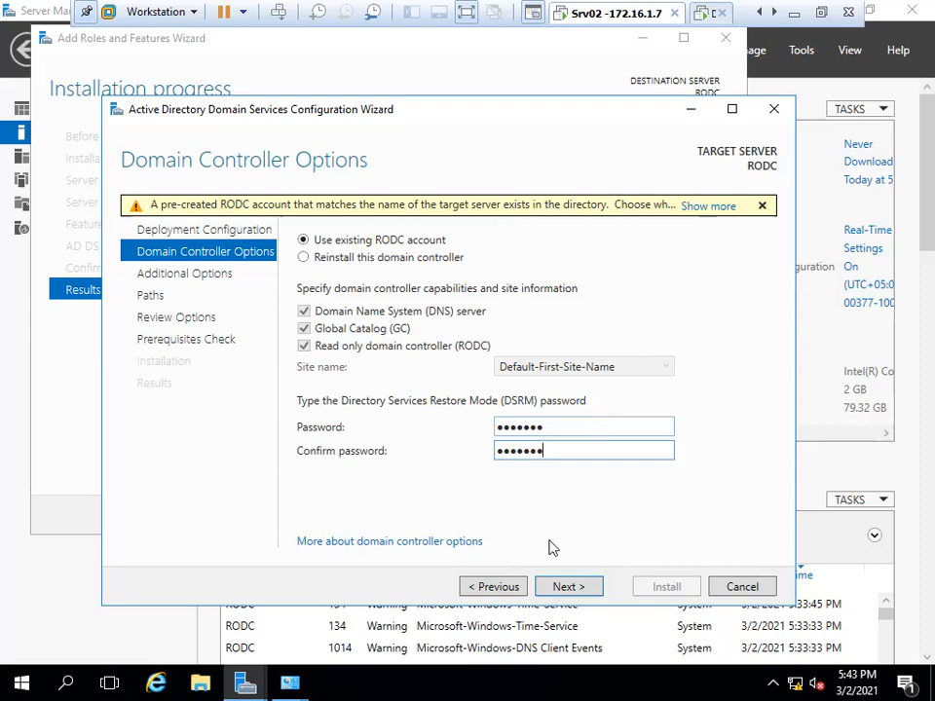
left_click(582, 590)
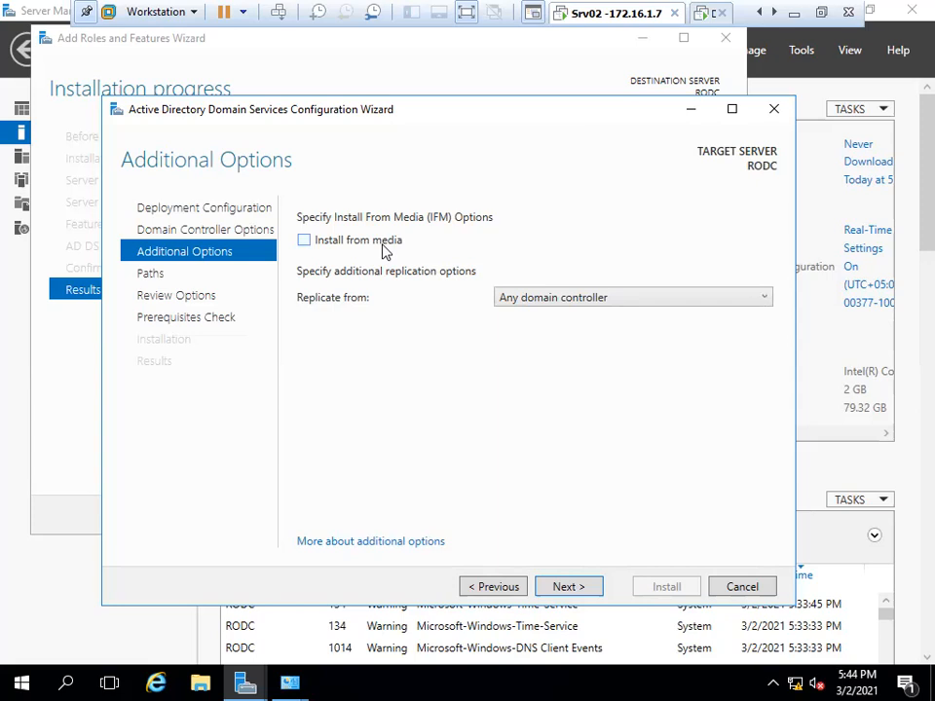
Choose DC1.ICT.local as the replication source and continue to the folder paths.
left_click(504, 297)
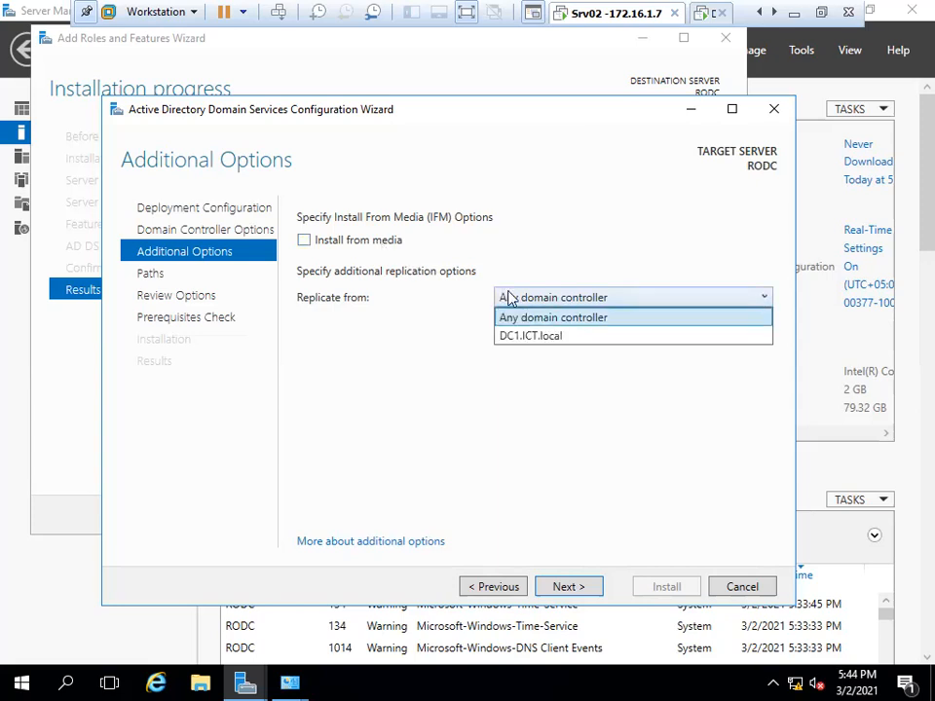
left_click(516, 341)
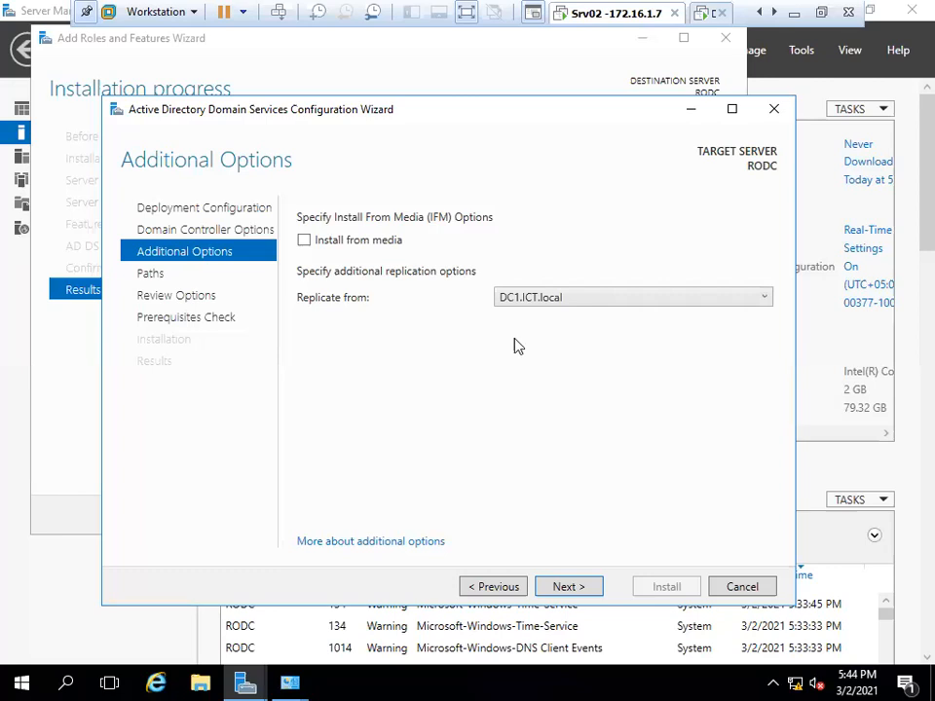
left_click(558, 587)
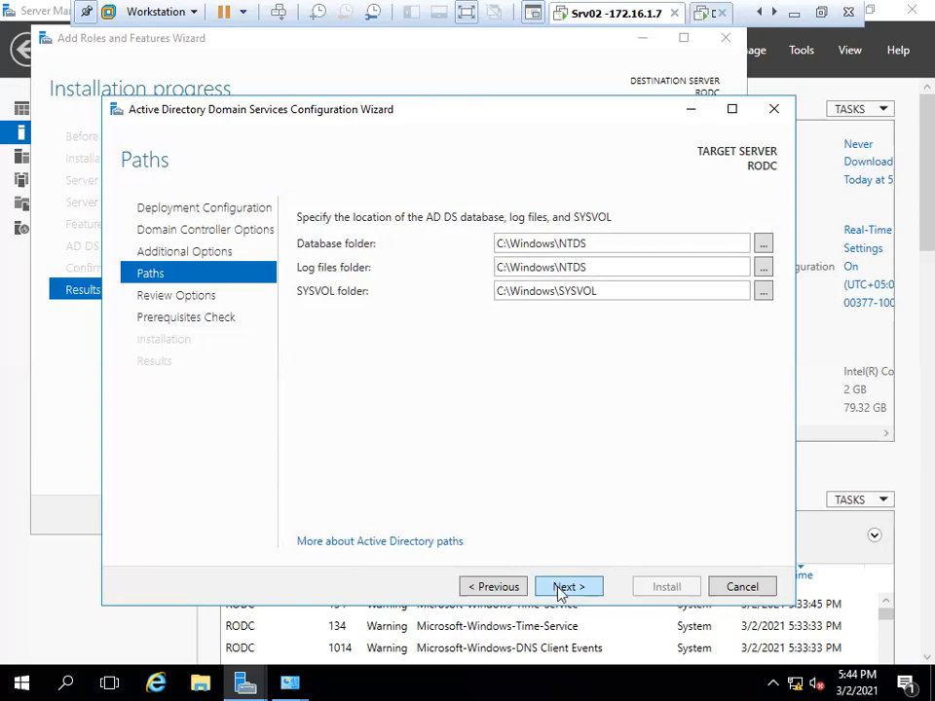
Accept the default paths and review, pass the prerequisites check, and start the AD DS install.
left_click(561, 588)
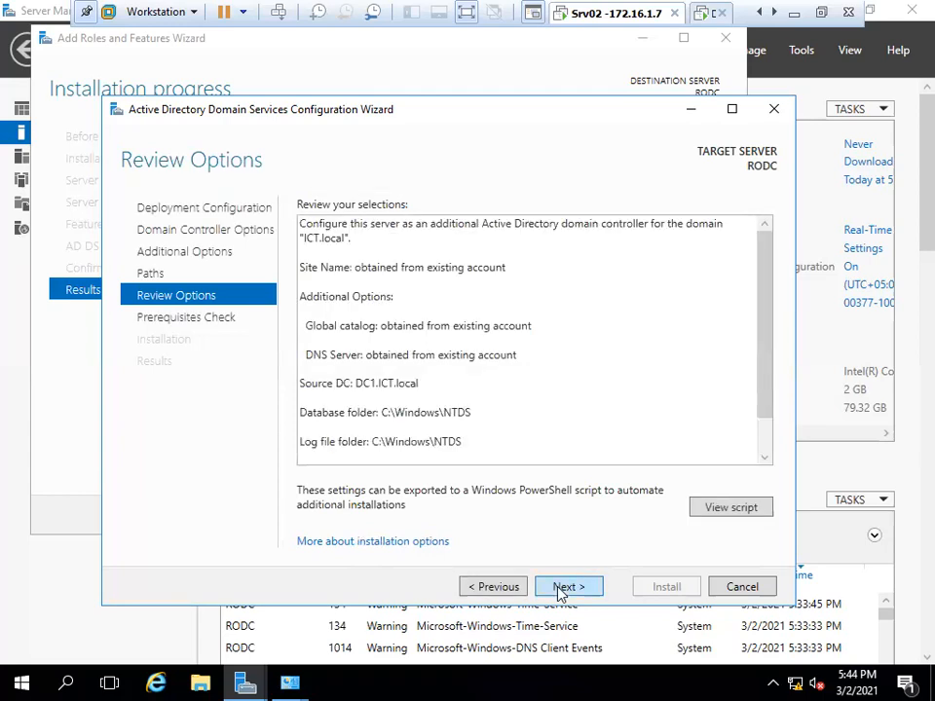
left_click(561, 588)
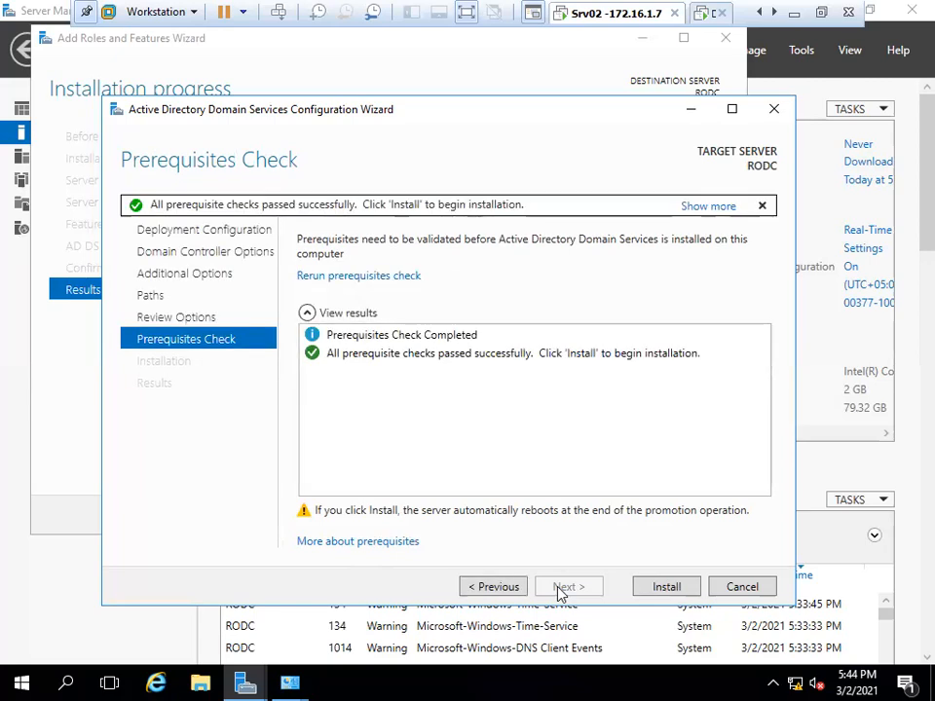
left_click(670, 592)
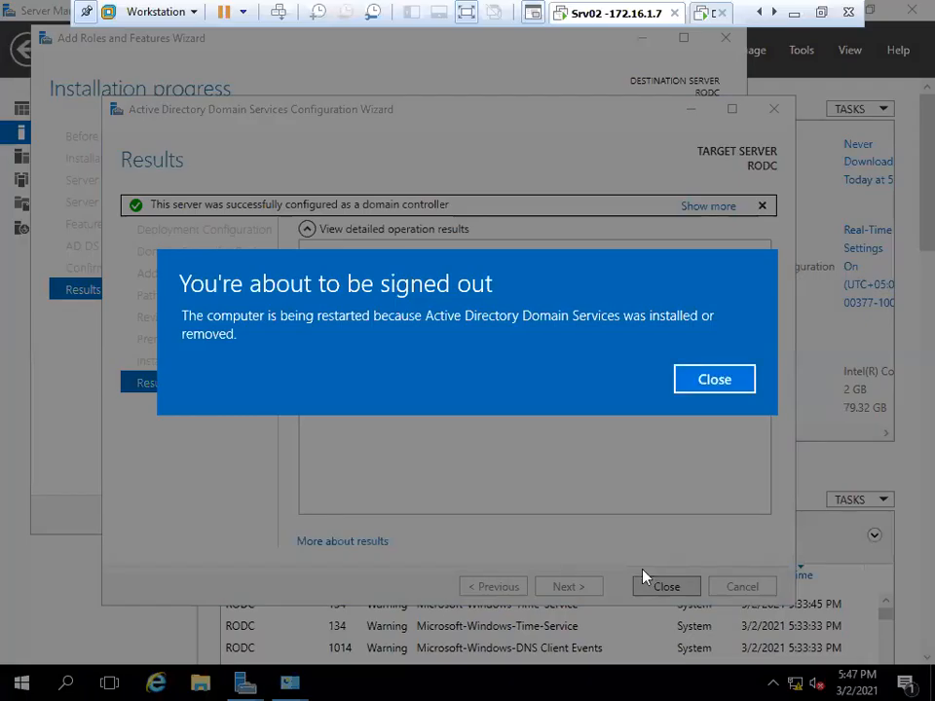
Close the sign-out notice, the AD DS and roles wizards, and the Network Connections window.
left_click(724, 380)
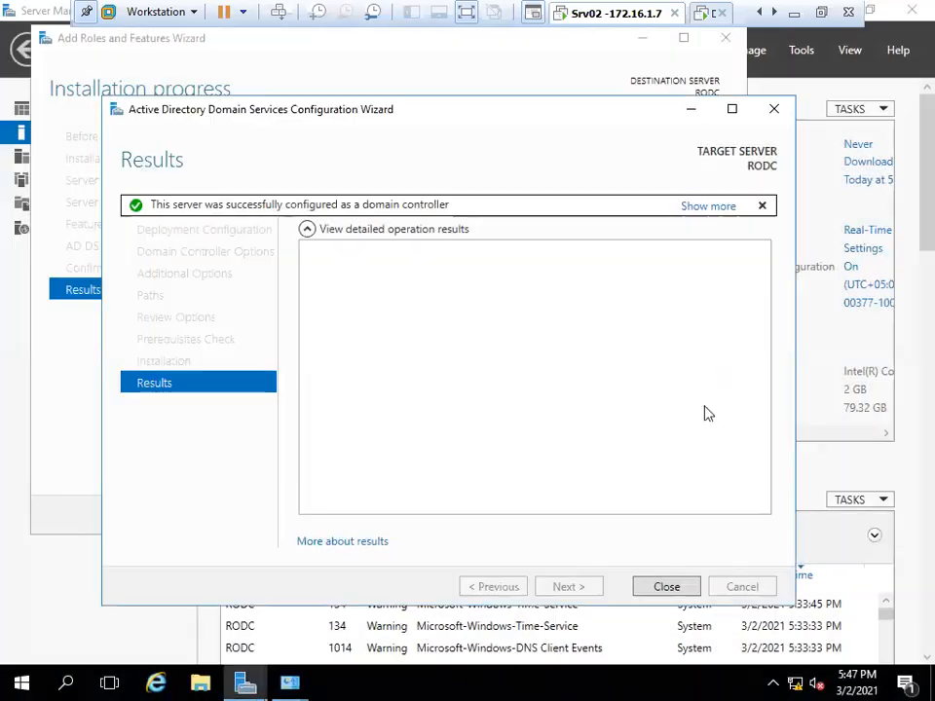
left_click(666, 587)
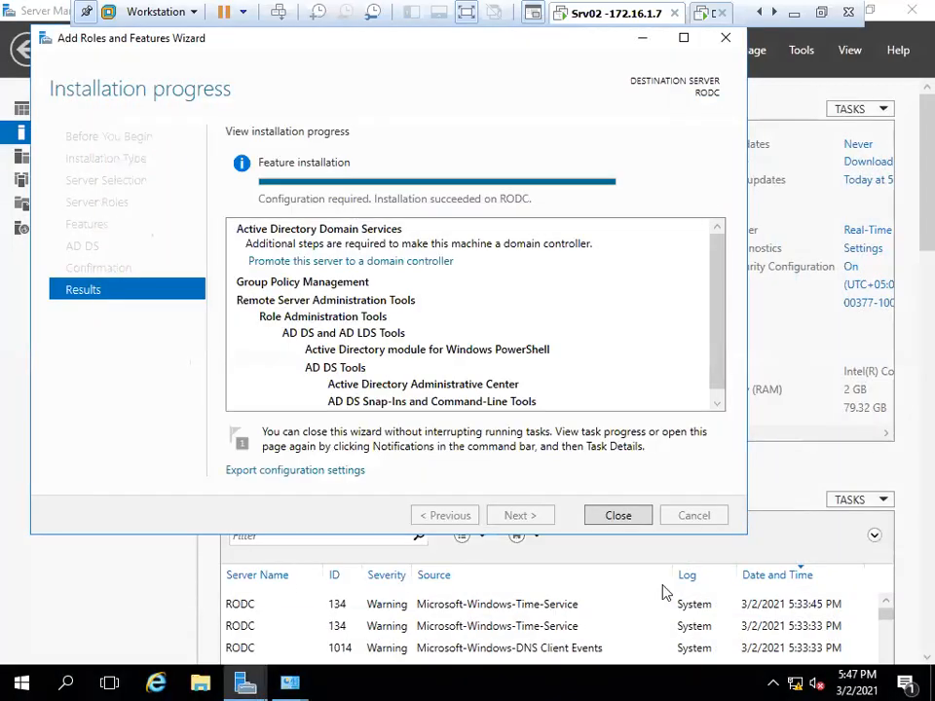
left_click(619, 524)
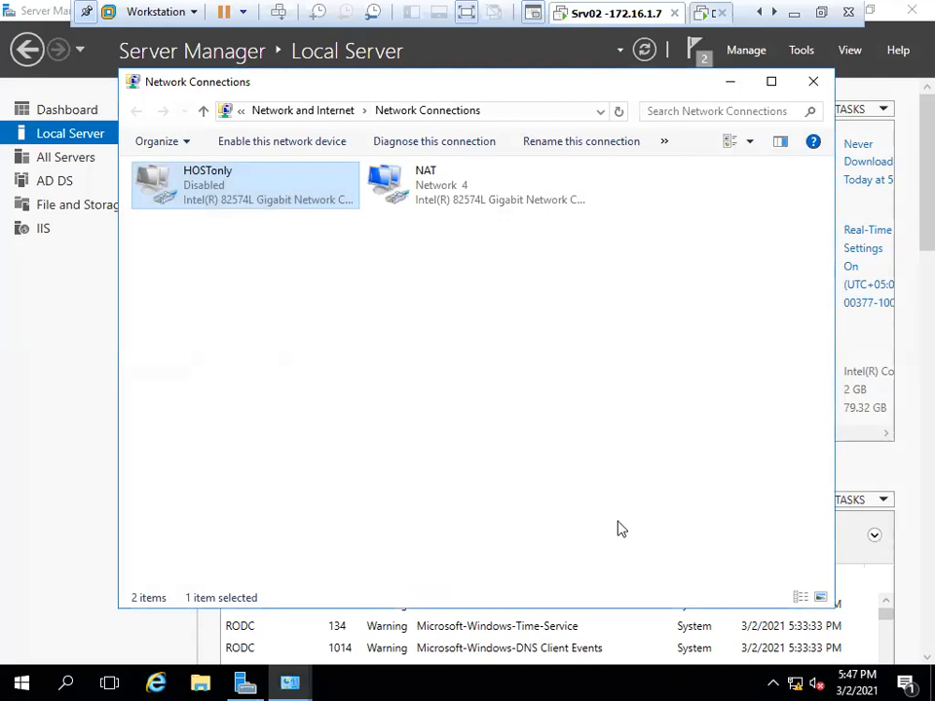
left_click(811, 84)
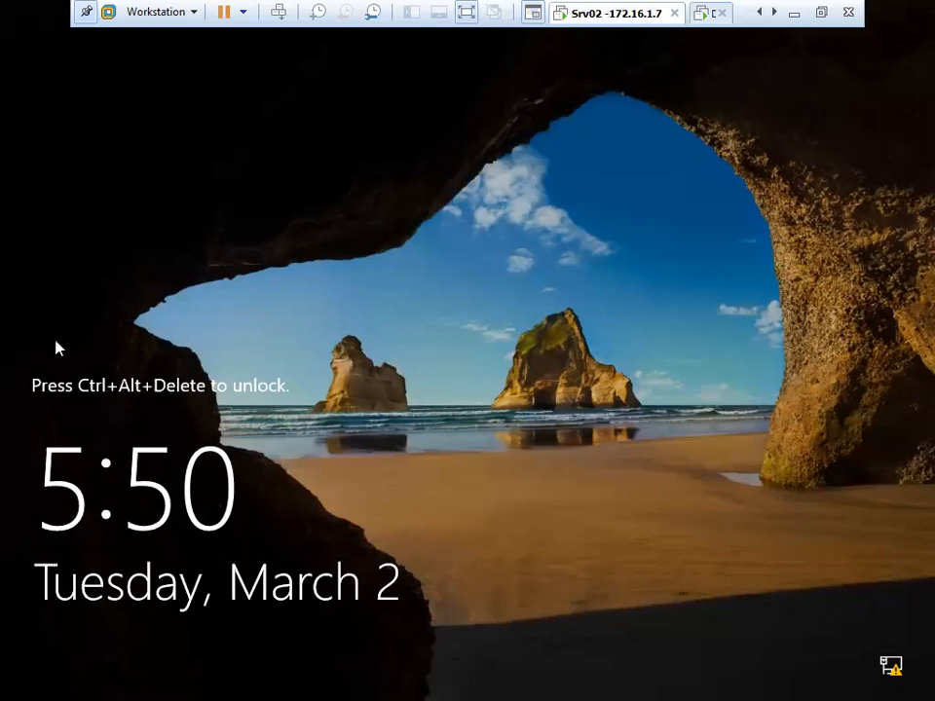
Bring up the sign-in screen on the Srv02 virtual machine.
left_click(388, 305)
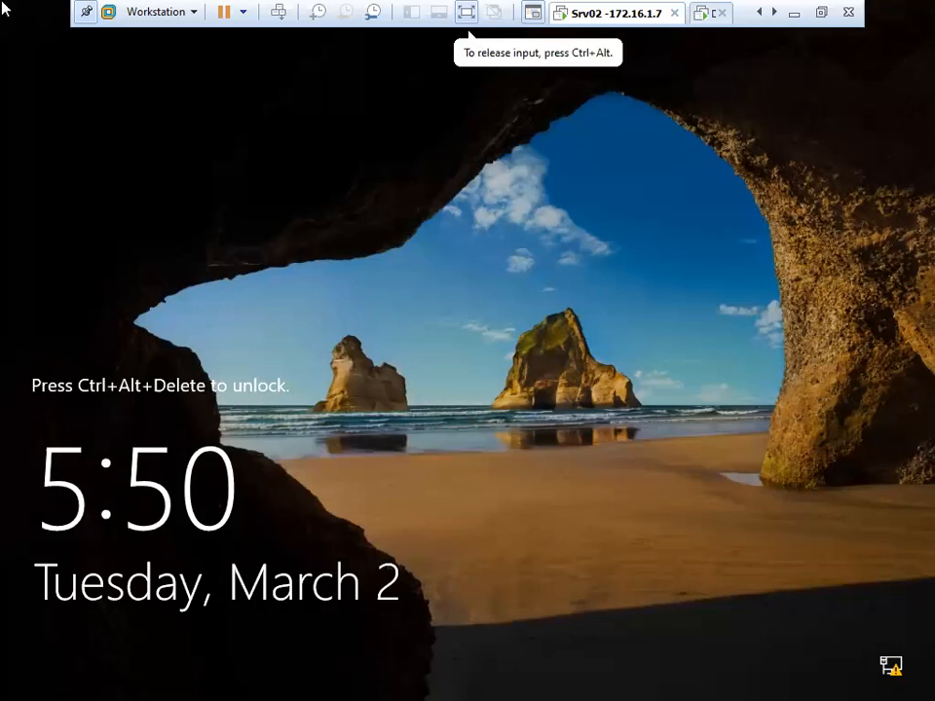
key("ctrl+alt")
left_click(278, 13)
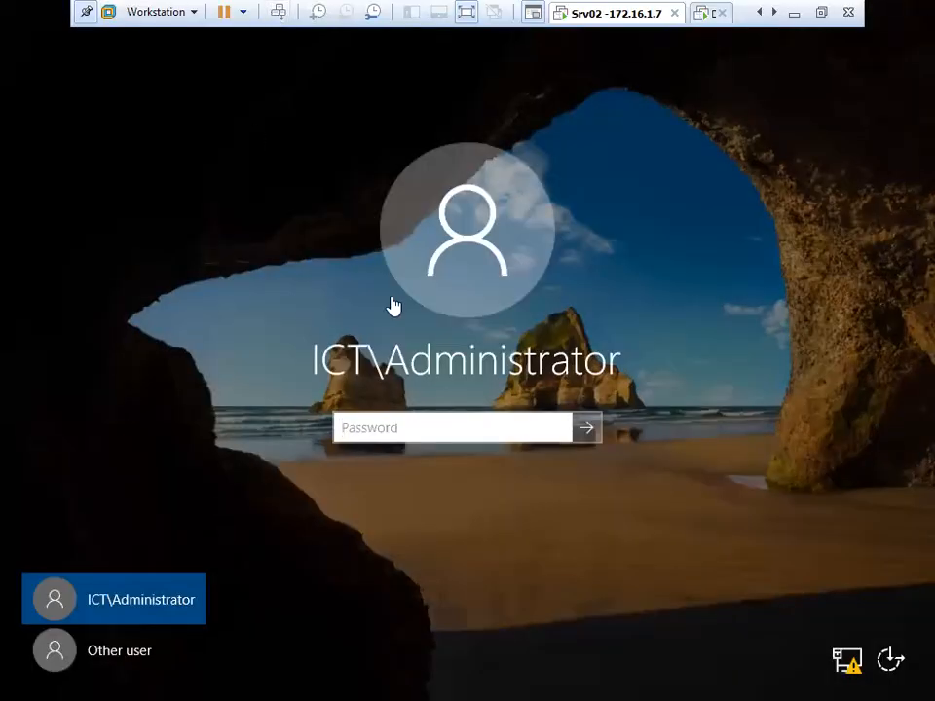
left_click(404, 426)
left_click(129, 652)
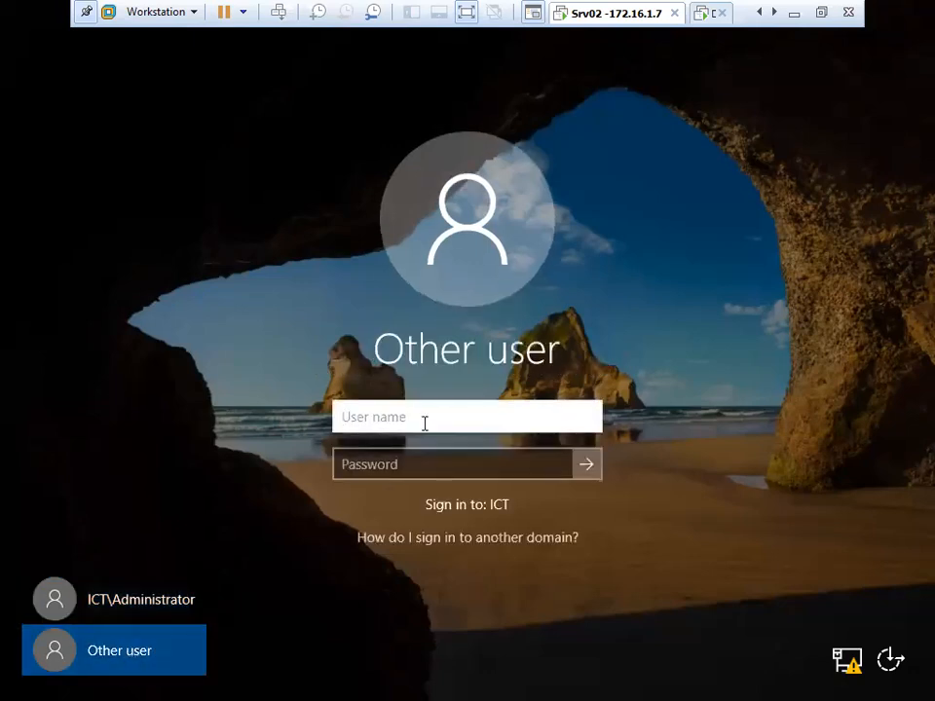
type("rodcadmin")
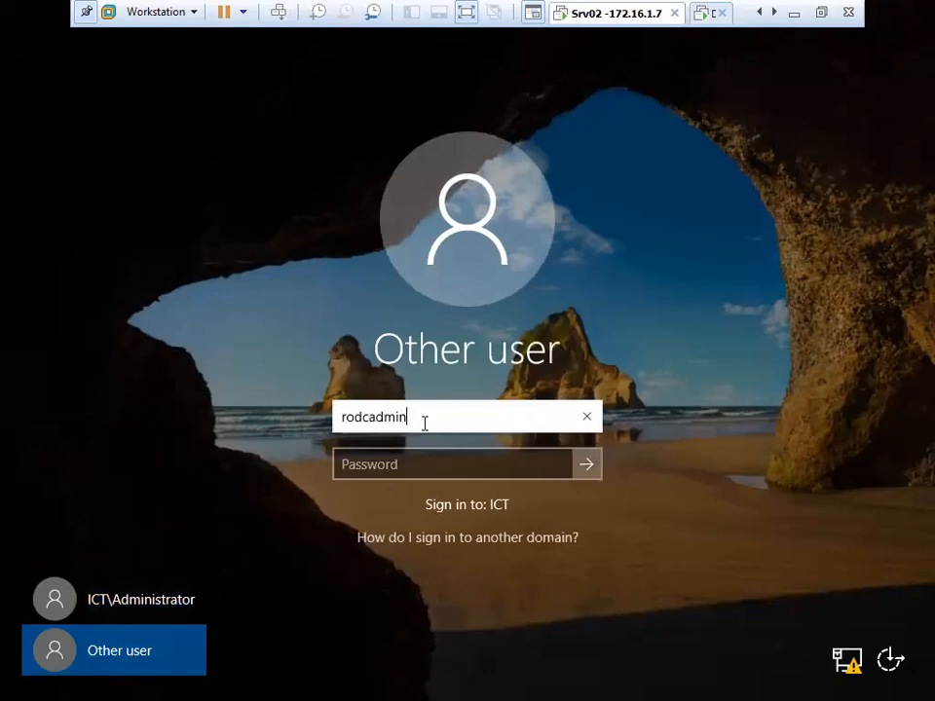
type("@")
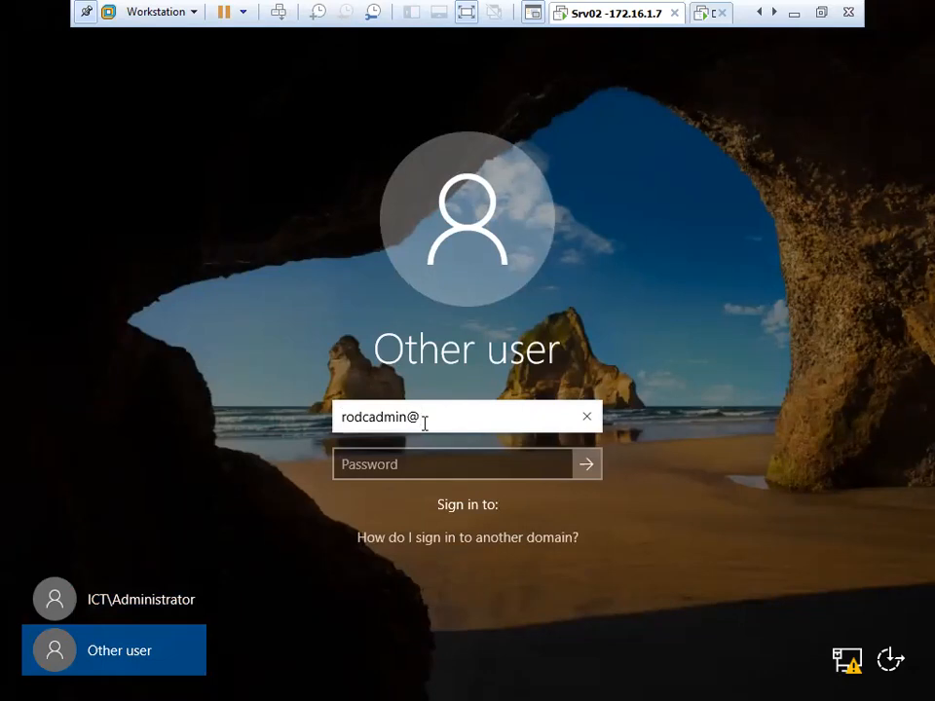
type("ict.local")
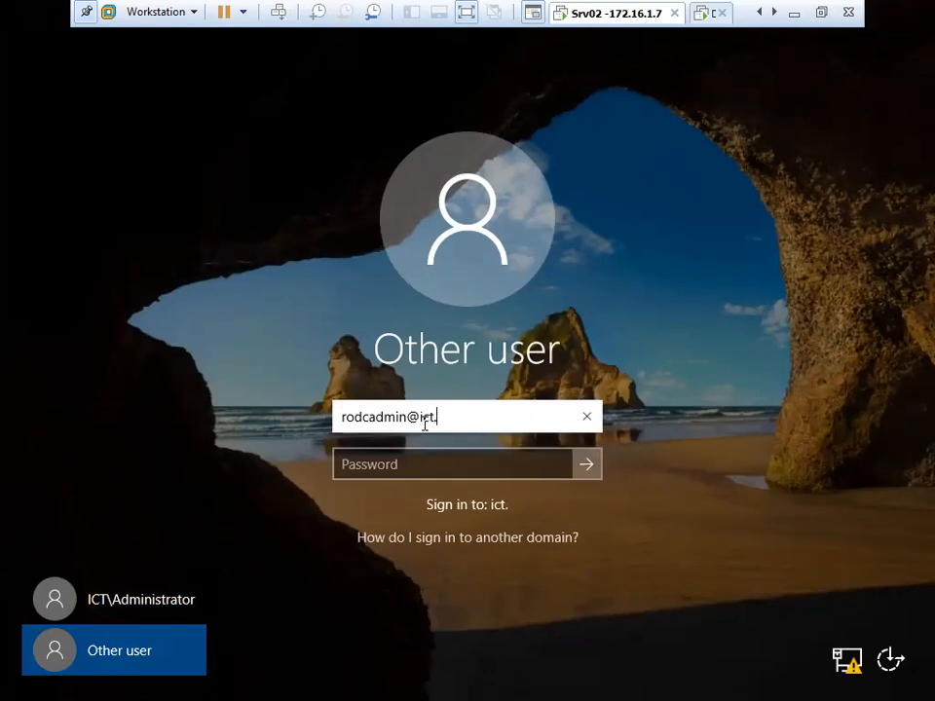
key("Tab")
type("•••••••")
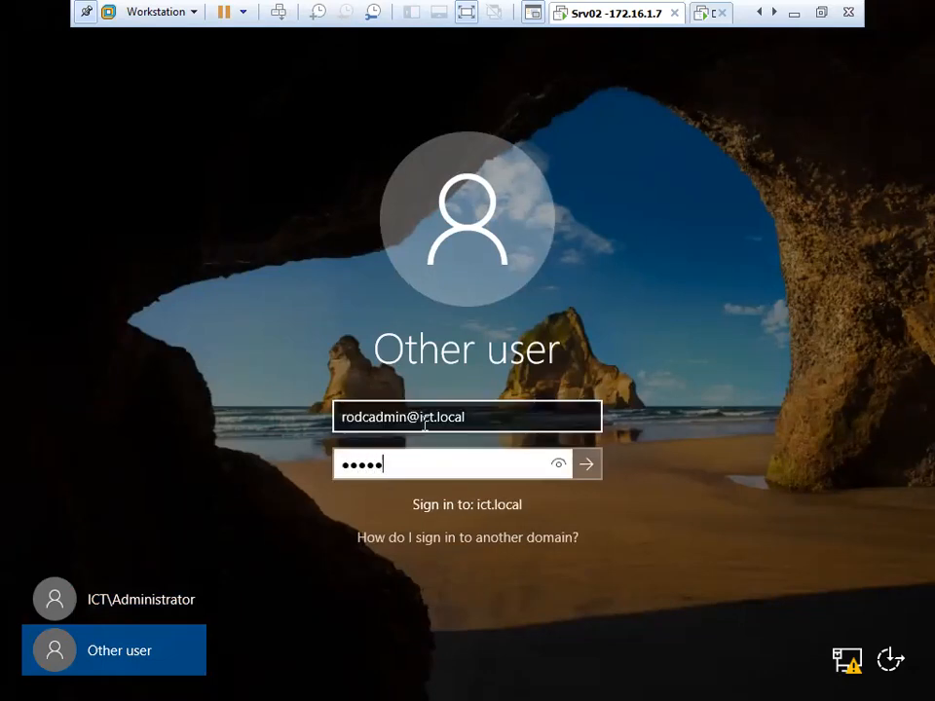
key("Return")
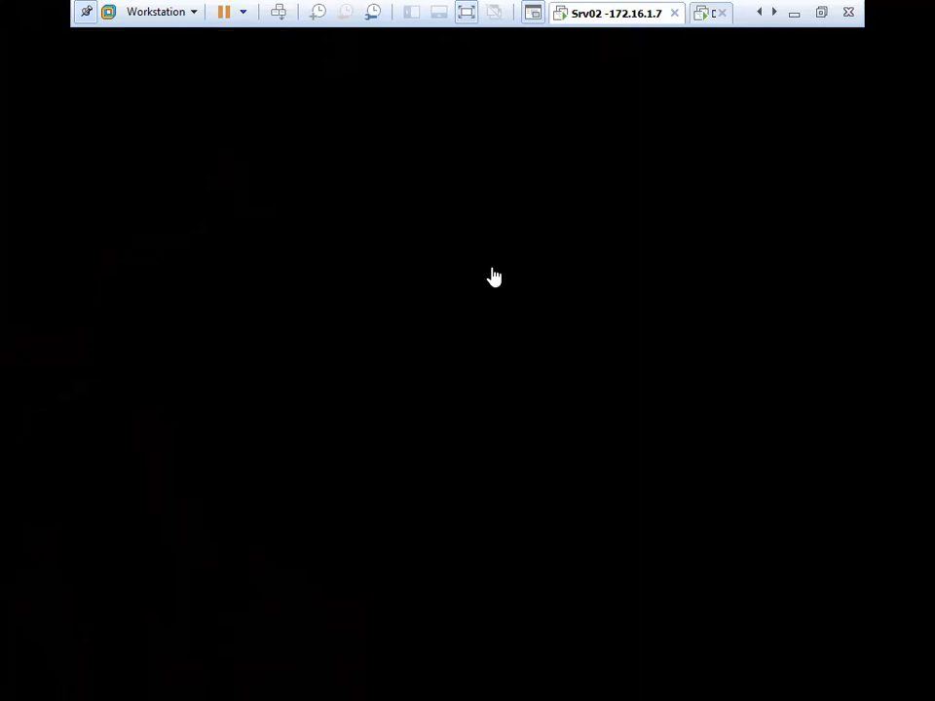
Switch to the DC1 virtual machine and dismiss its security screen.
left_click(759, 12)
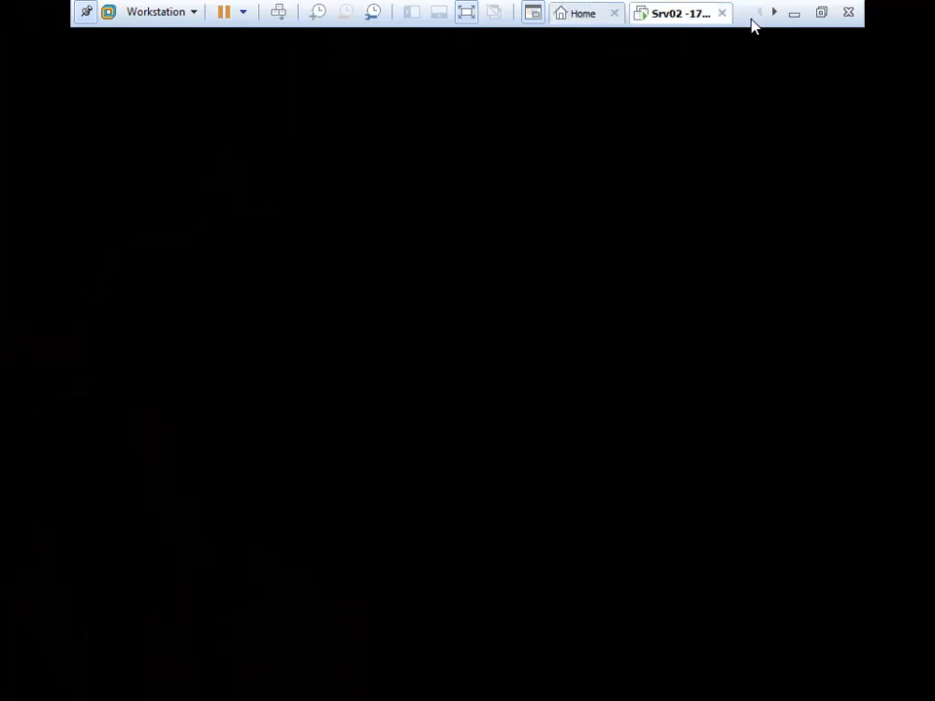
left_click(775, 17)
left_click(774, 16)
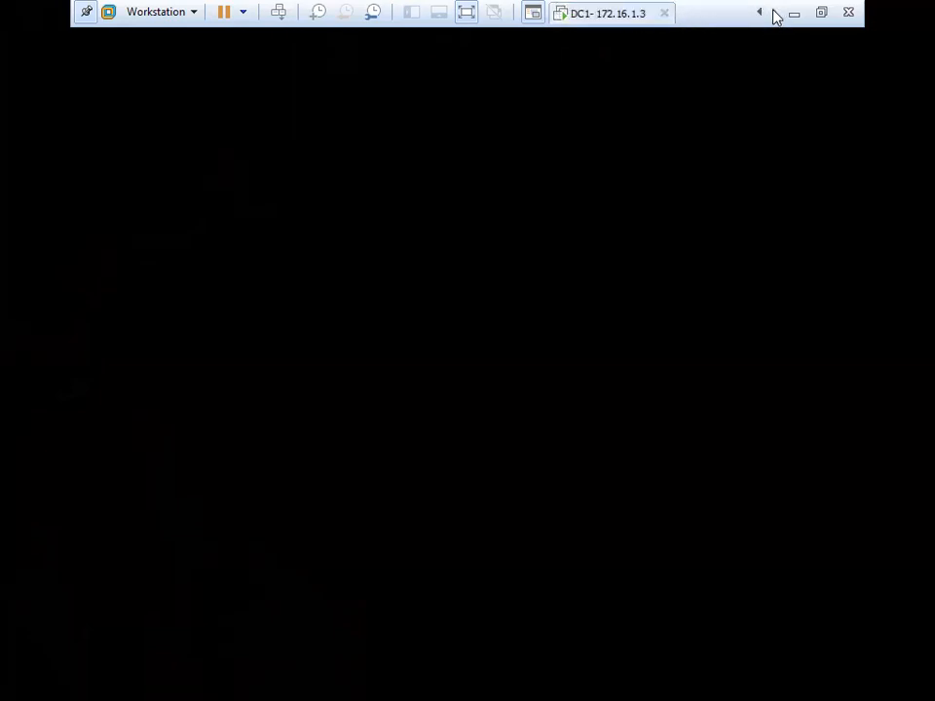
left_click(612, 12)
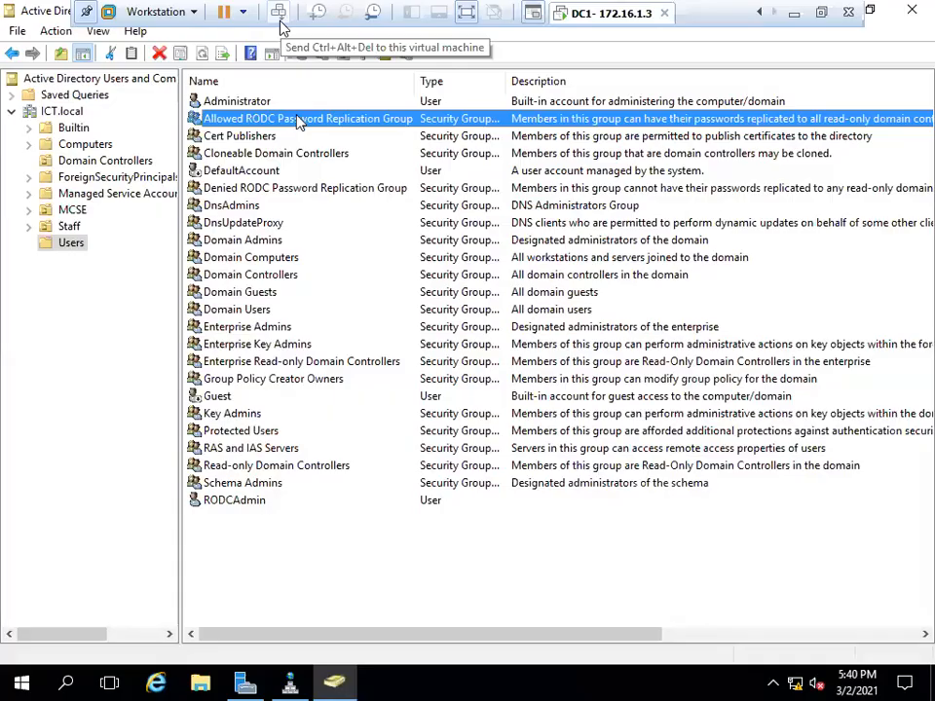
left_click(280, 14)
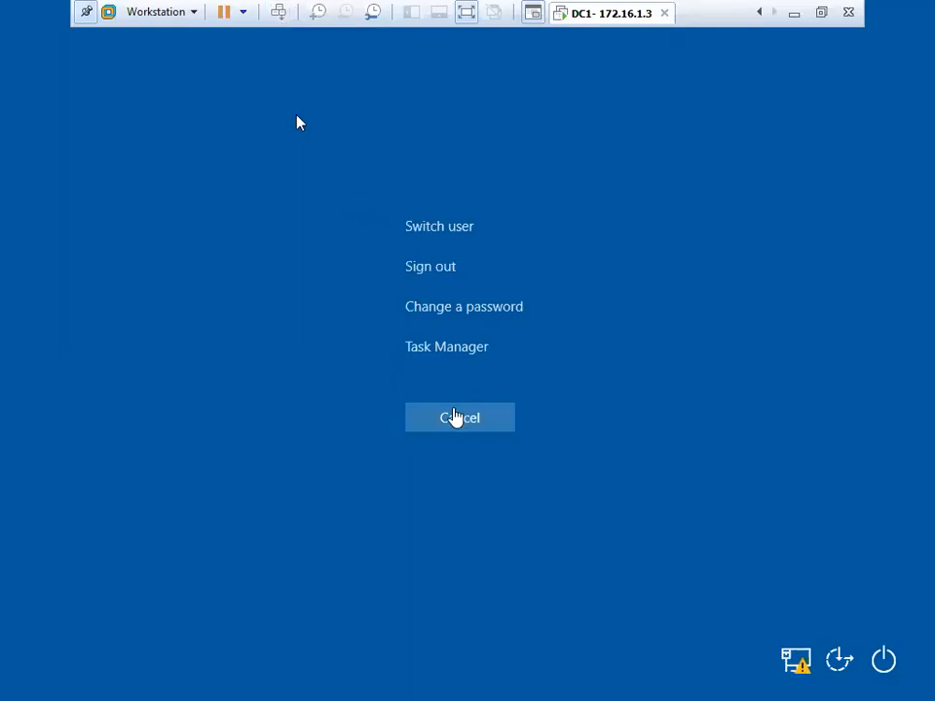
left_click(299, 122)
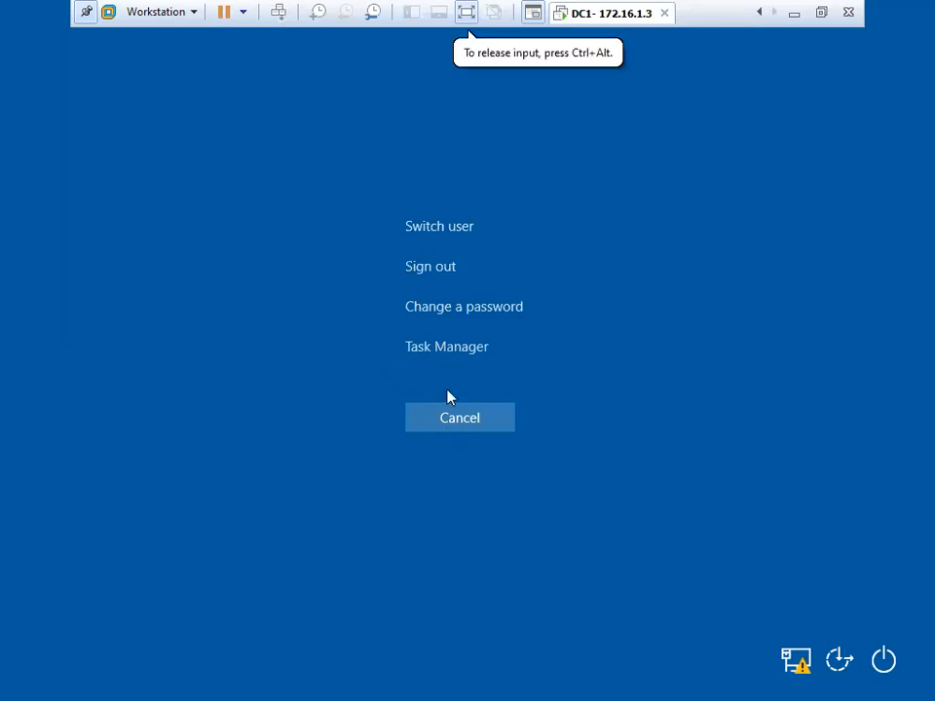
left_click(459, 418)
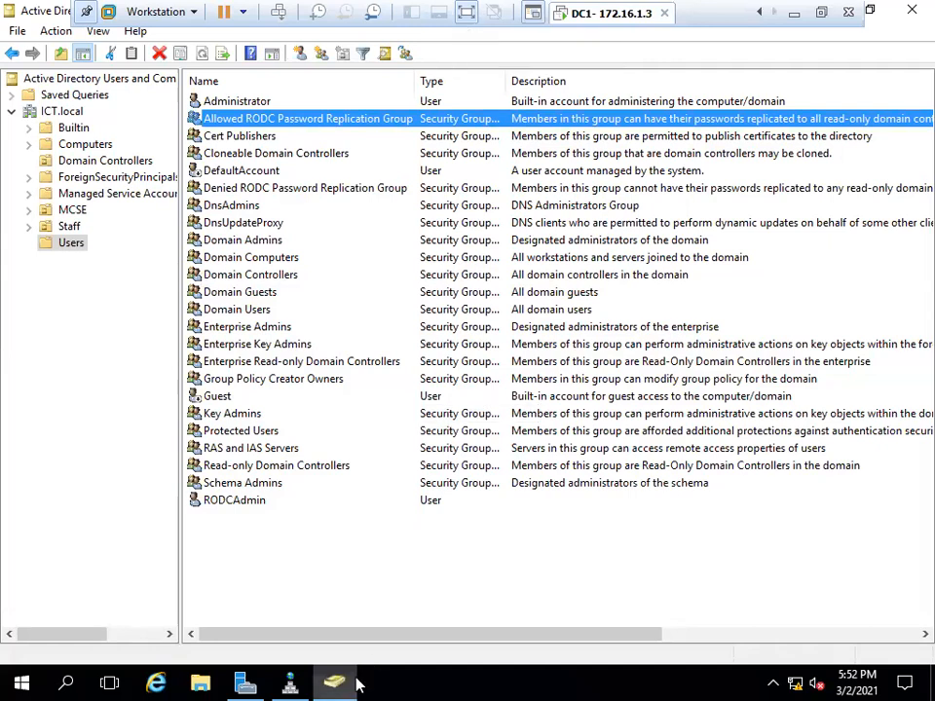
Refresh Domain Controllers in Active Directory Users and Computers and select the RODC account.
mouse_move(349, 686)
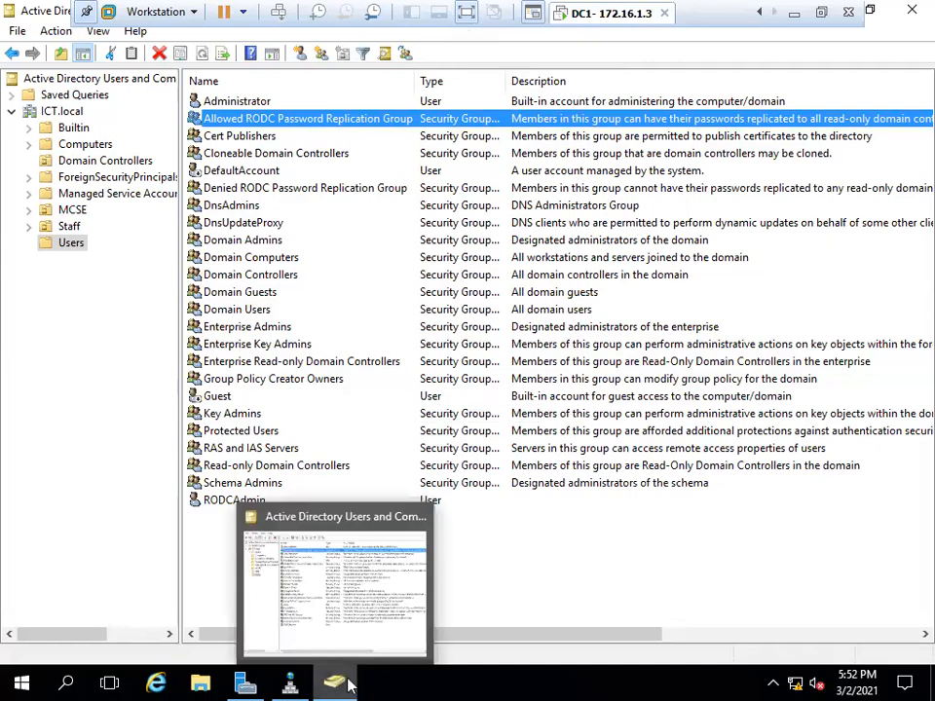
left_click(97, 161)
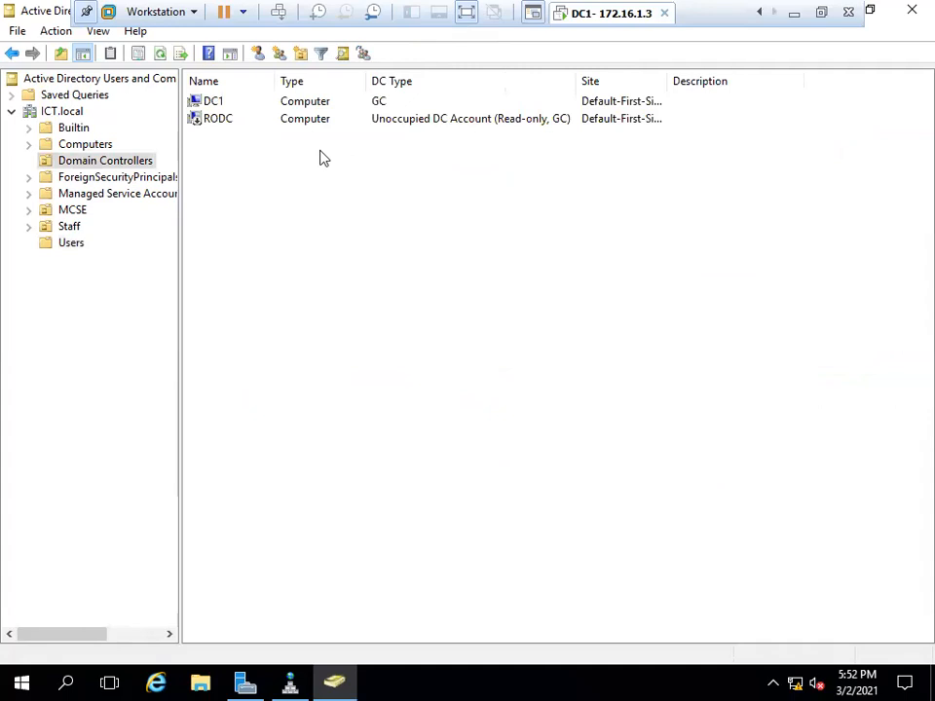
left_click(161, 55)
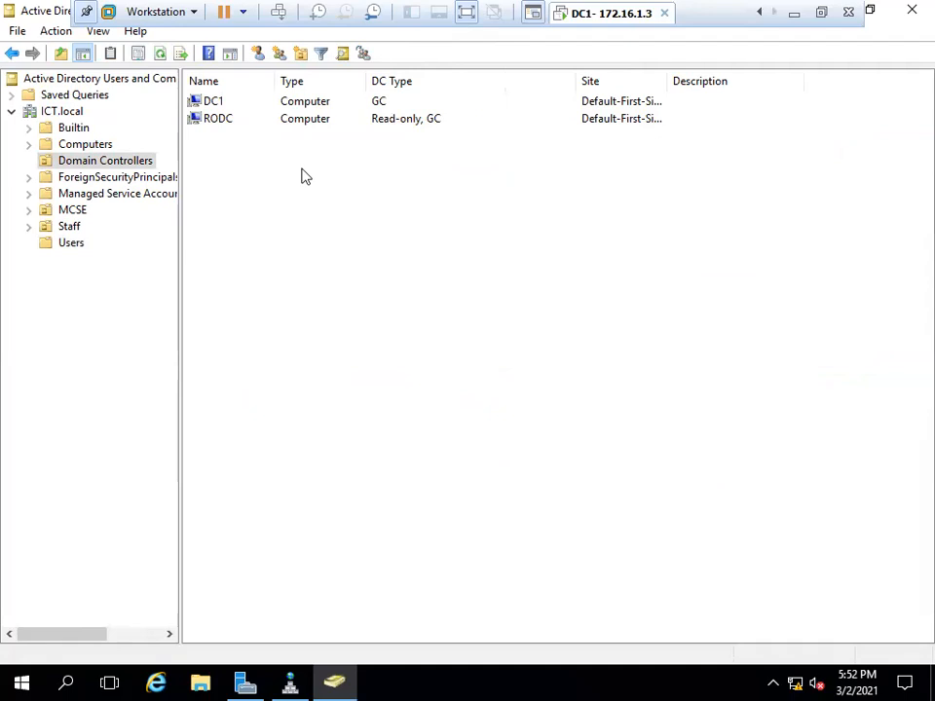
left_click(413, 125)
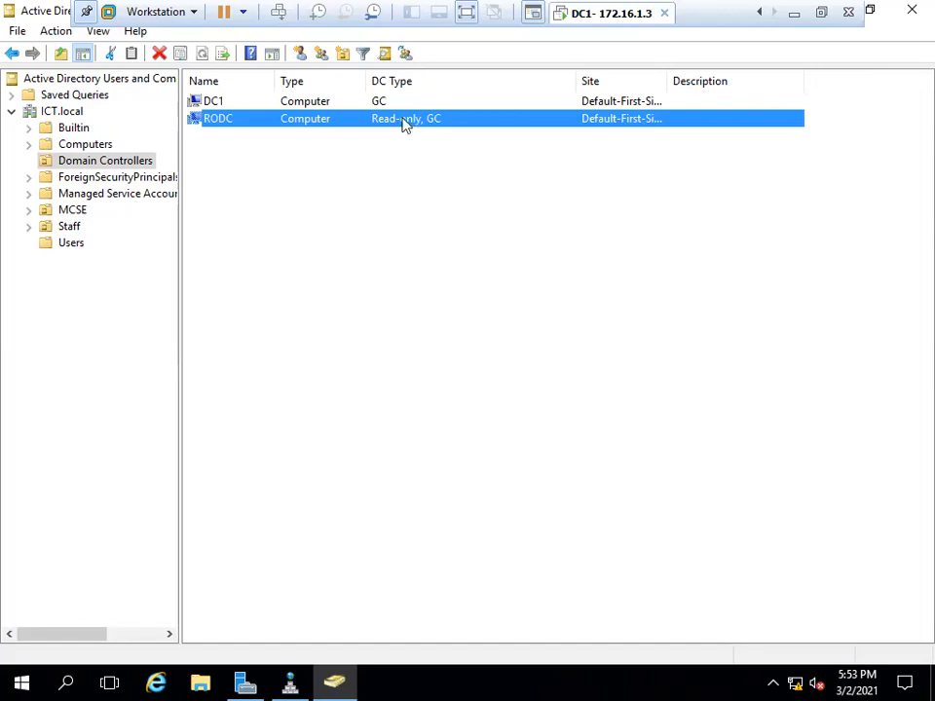
Open RODC's Properties on the Password Replication Policy tab and select the Allowed RODC Password Replication Group.
right_click(406, 125)
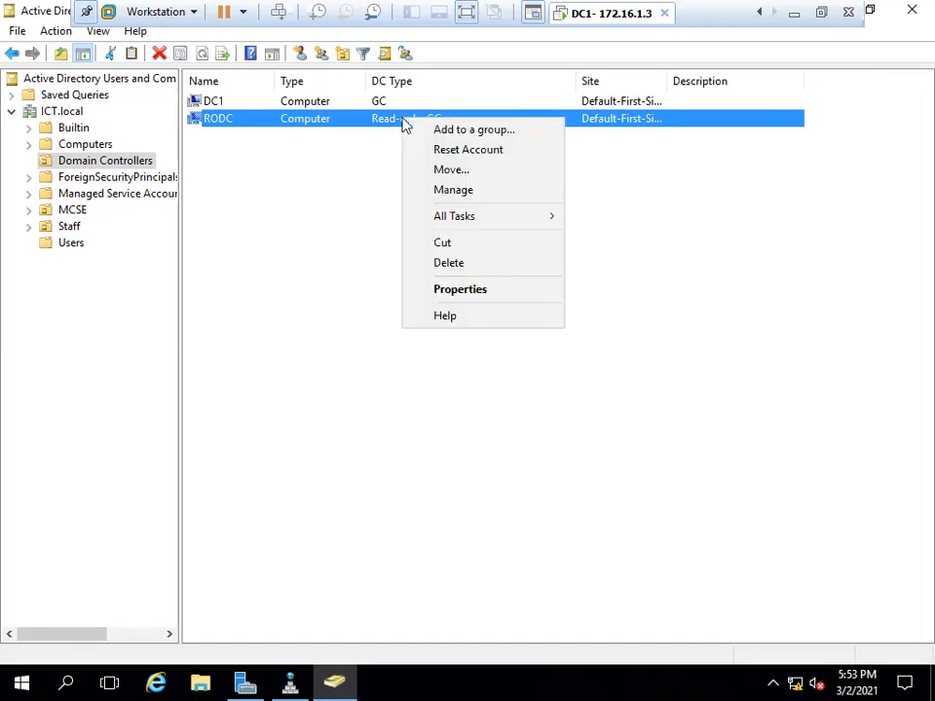
left_click(476, 290)
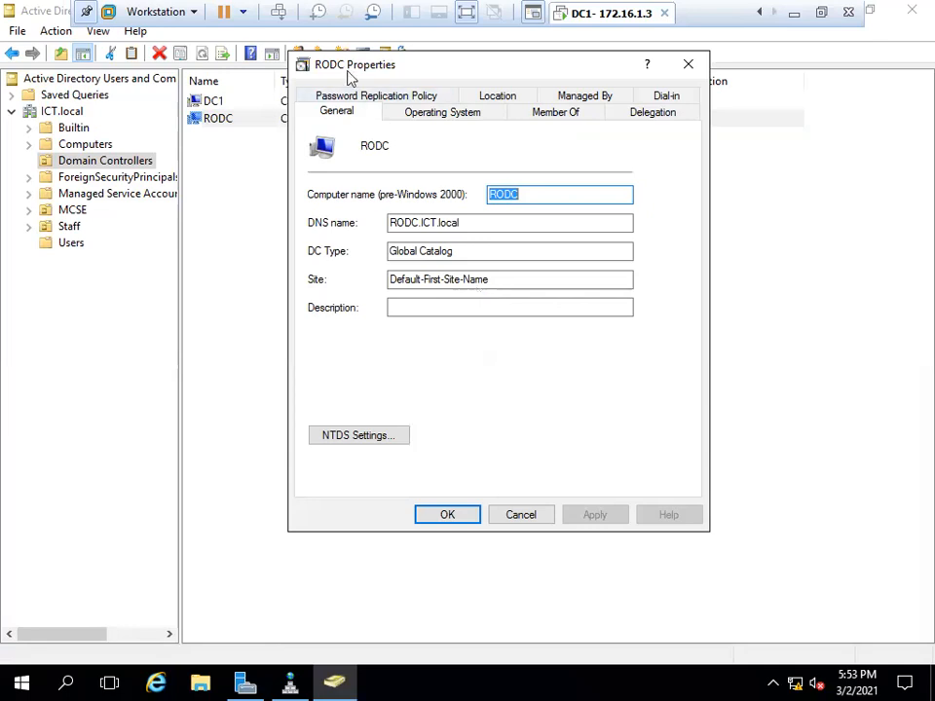
left_click(361, 98)
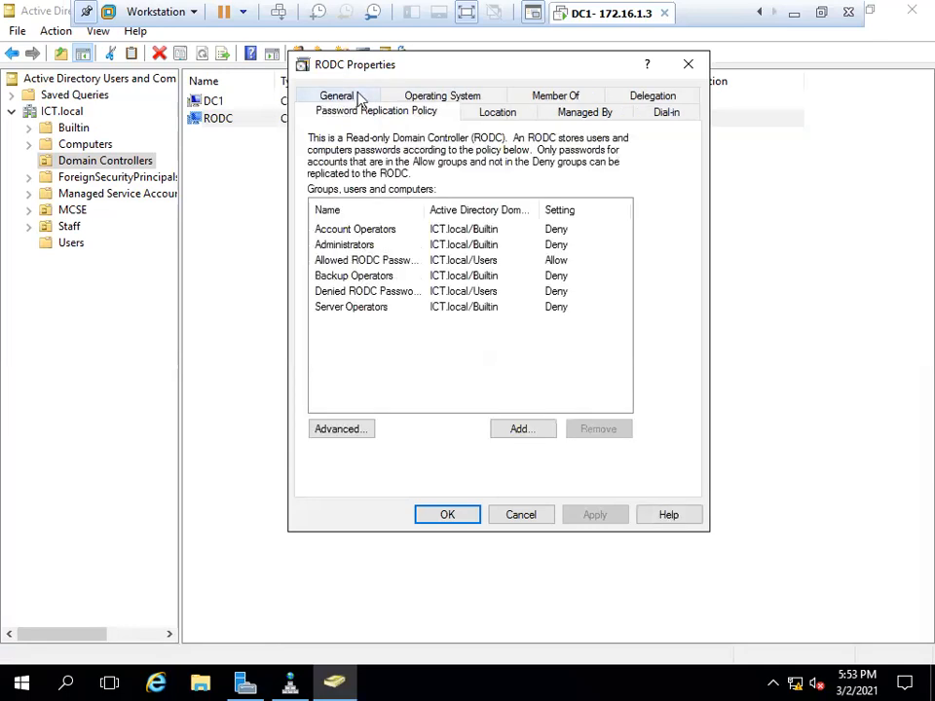
left_click(359, 261)
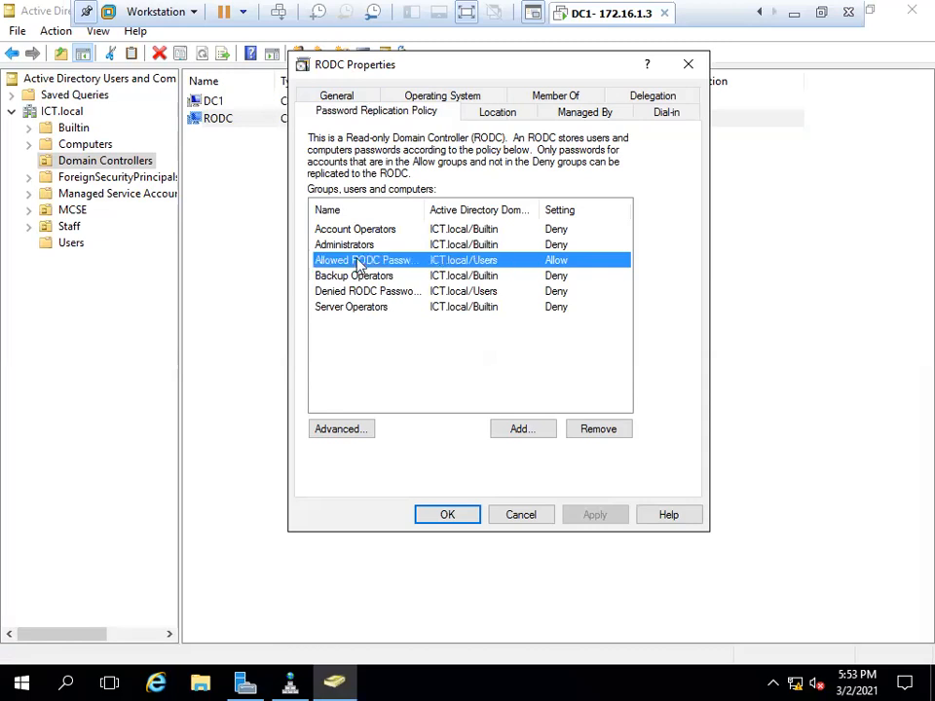
Look at the Allow and Deny options for adding an account, then cancel without adding.
left_click(521, 428)
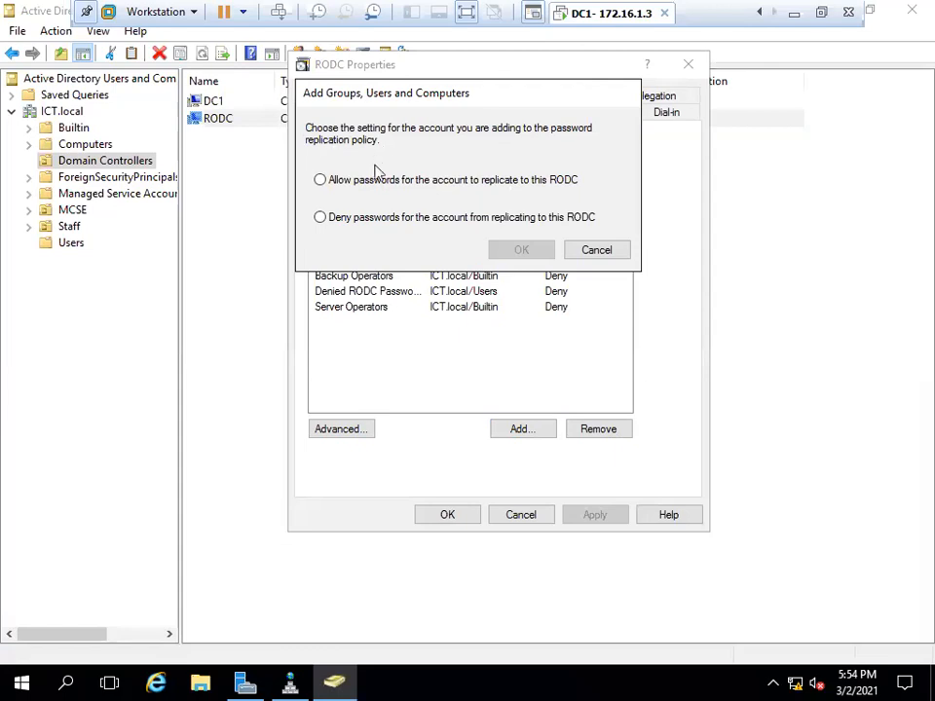
left_click(429, 194)
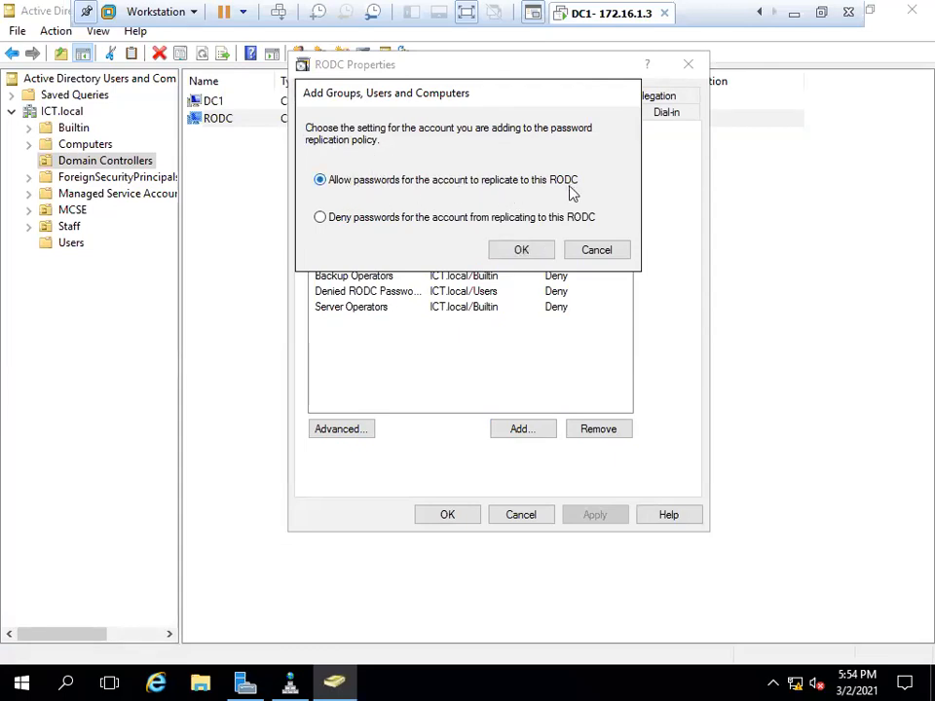
left_click(437, 218)
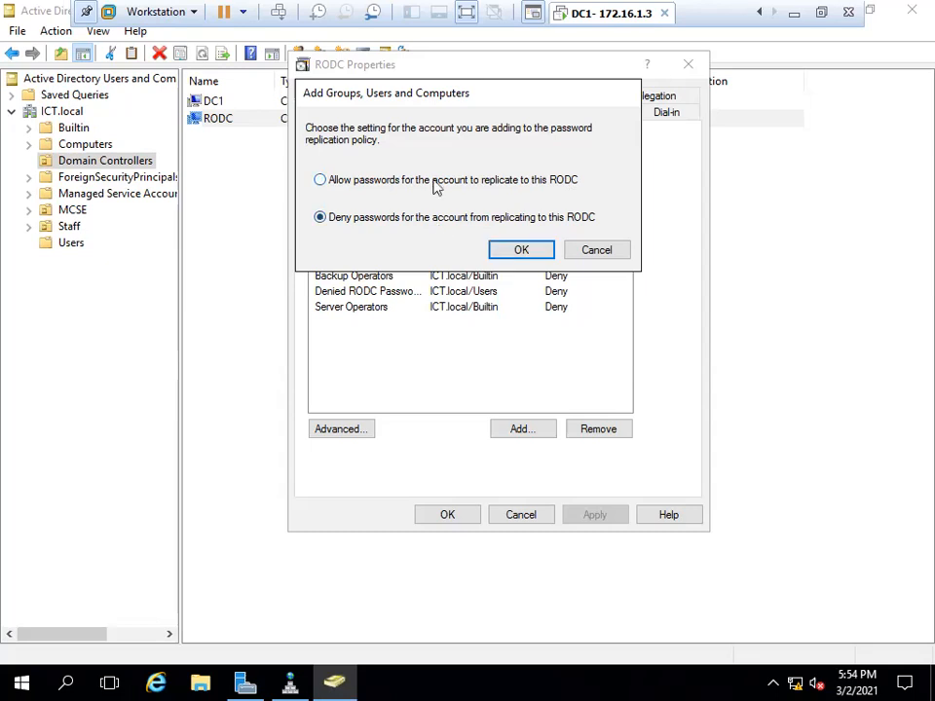
left_click(434, 180)
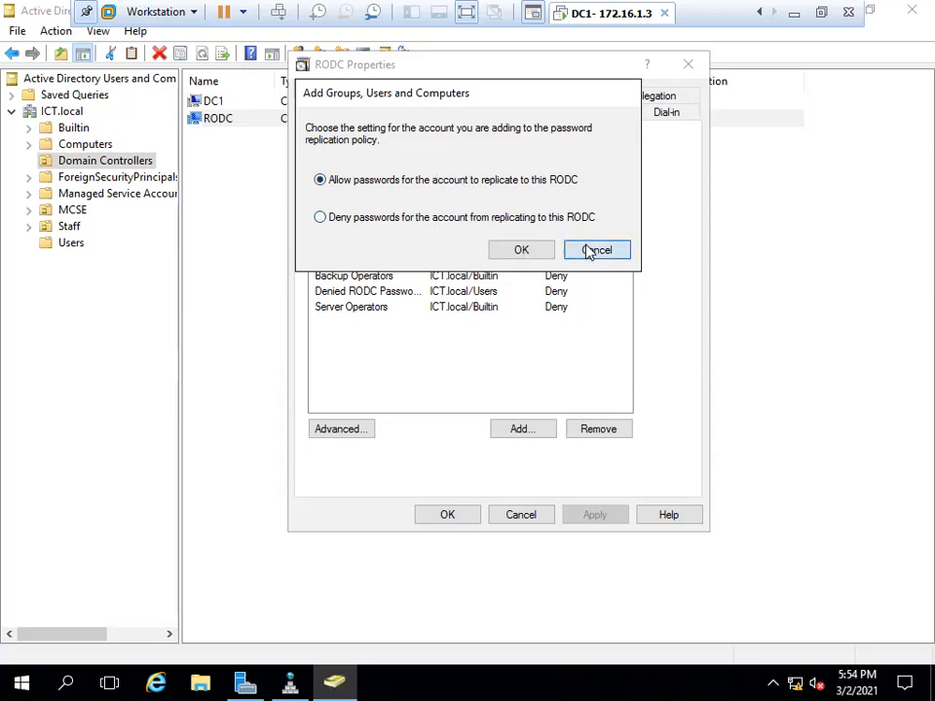
left_click(594, 250)
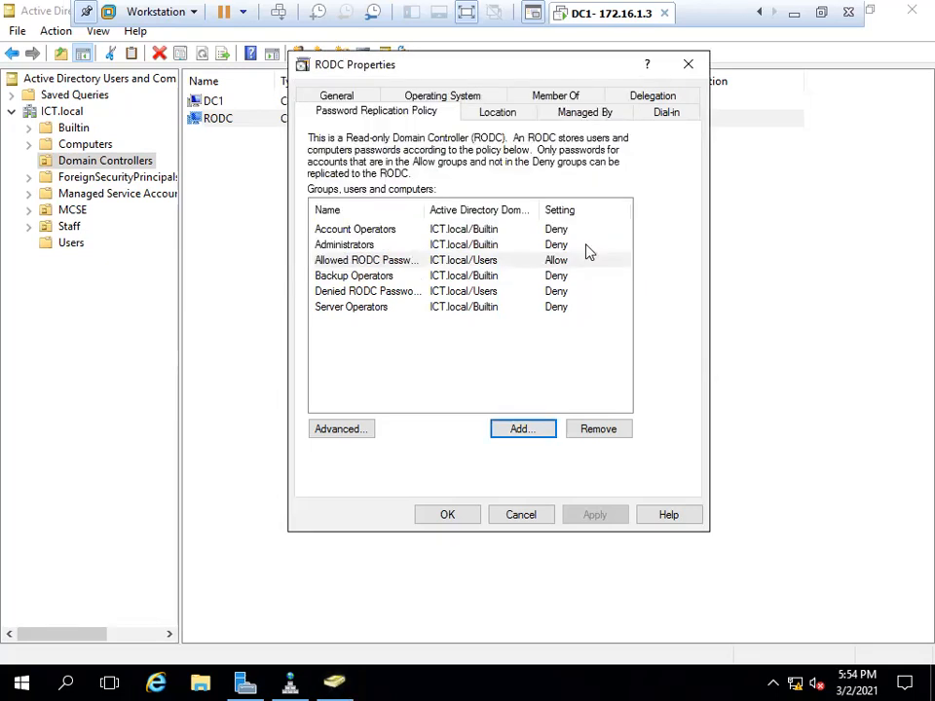
View the Allowed RODC Password Replication Group's properties, then close it and RODC Properties.
double_click(387, 263)
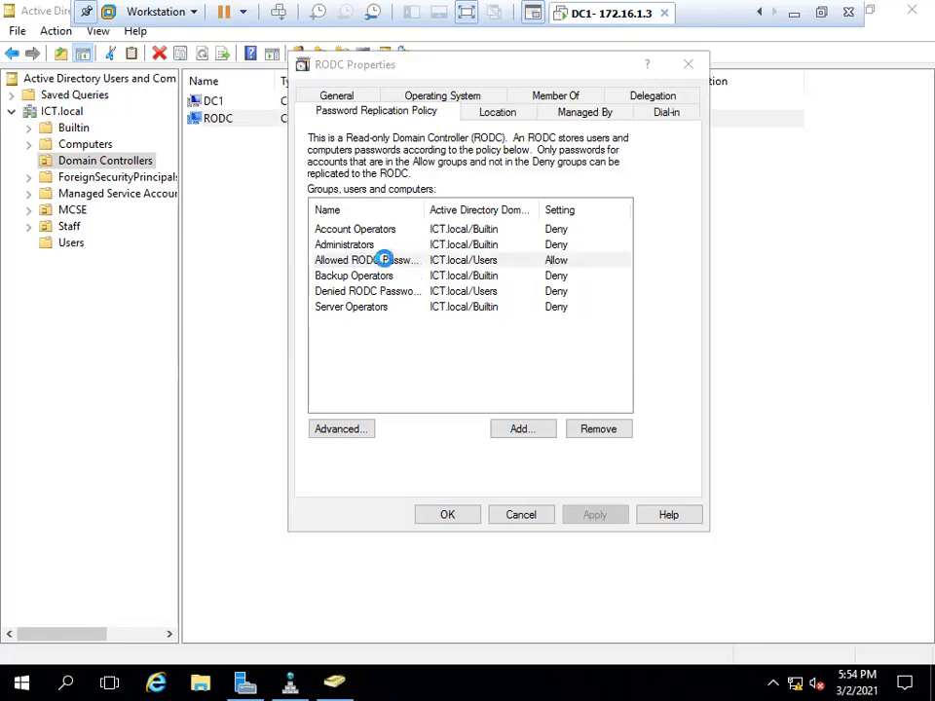
key("Escape")
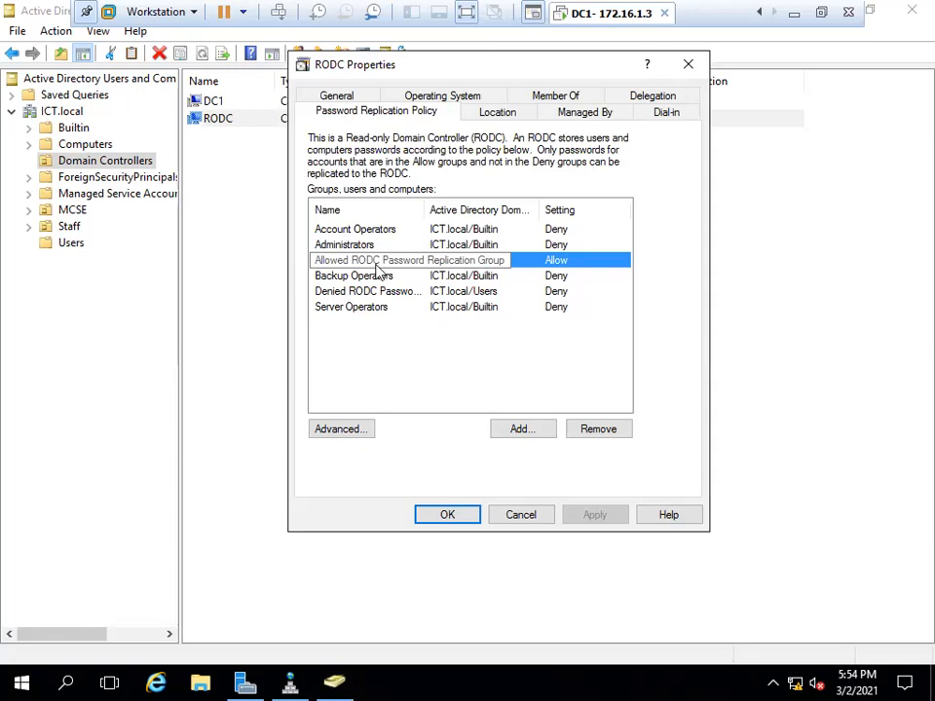
key("Escape")
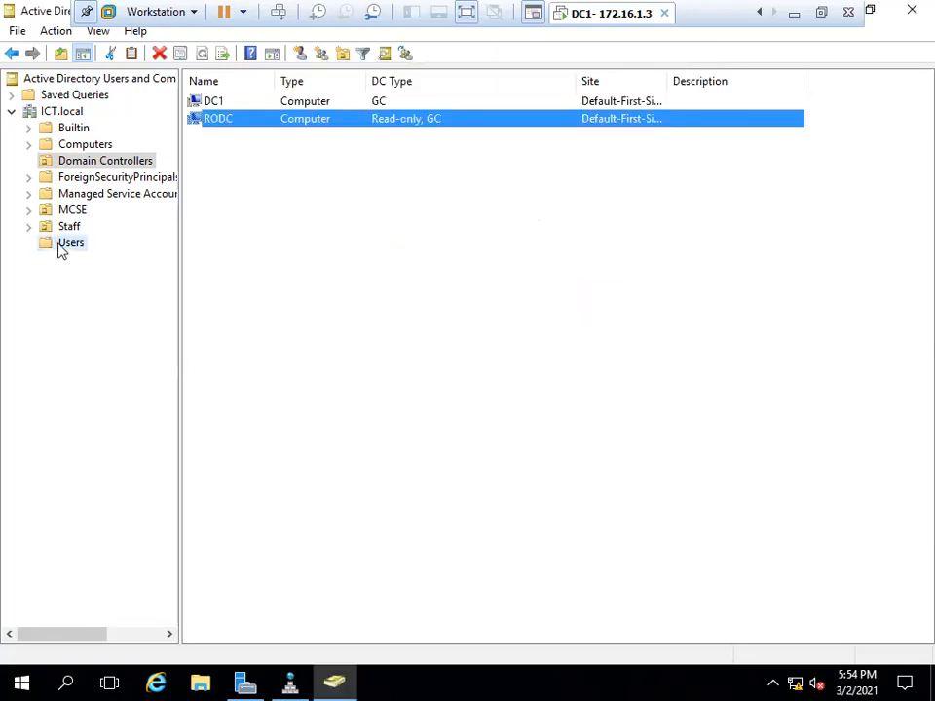
Open the Users container and check that the Allowed RODC Password Replication Group lists no members.
left_click(61, 248)
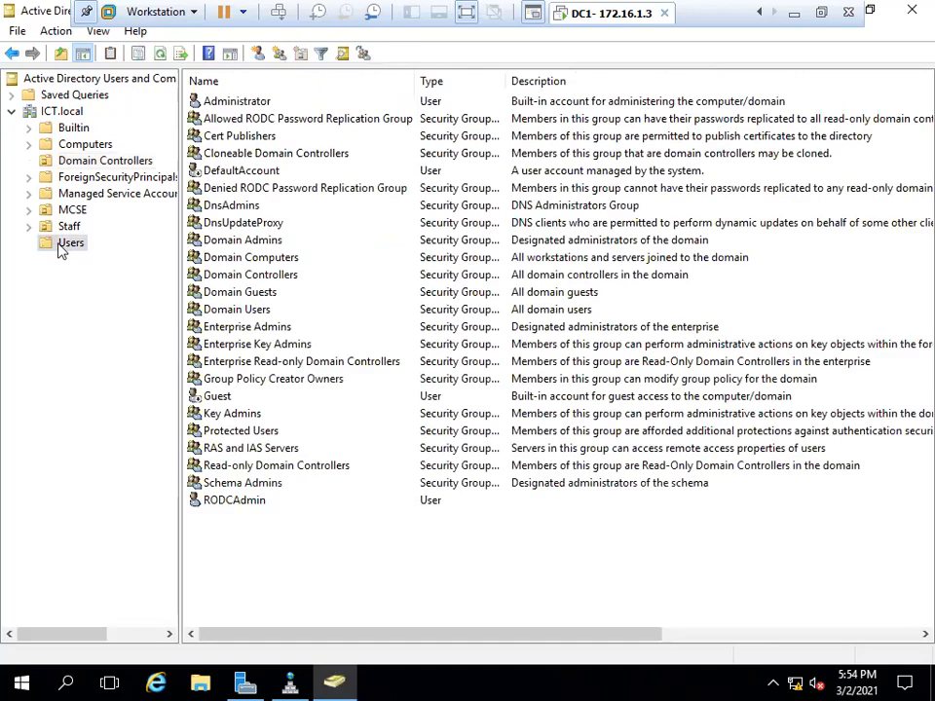
double_click(315, 128)
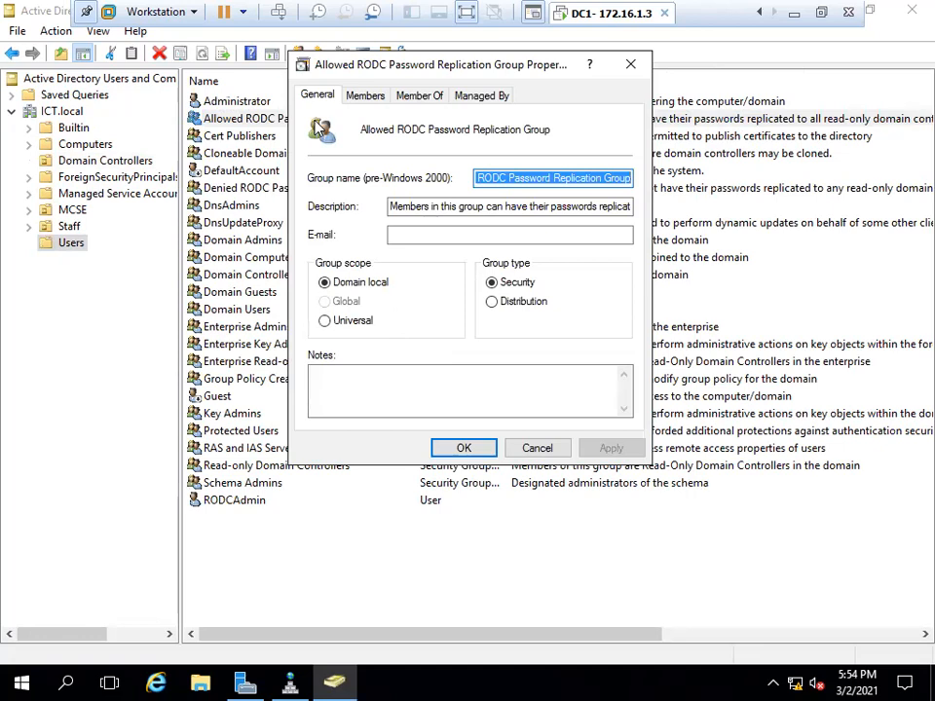
left_click(364, 96)
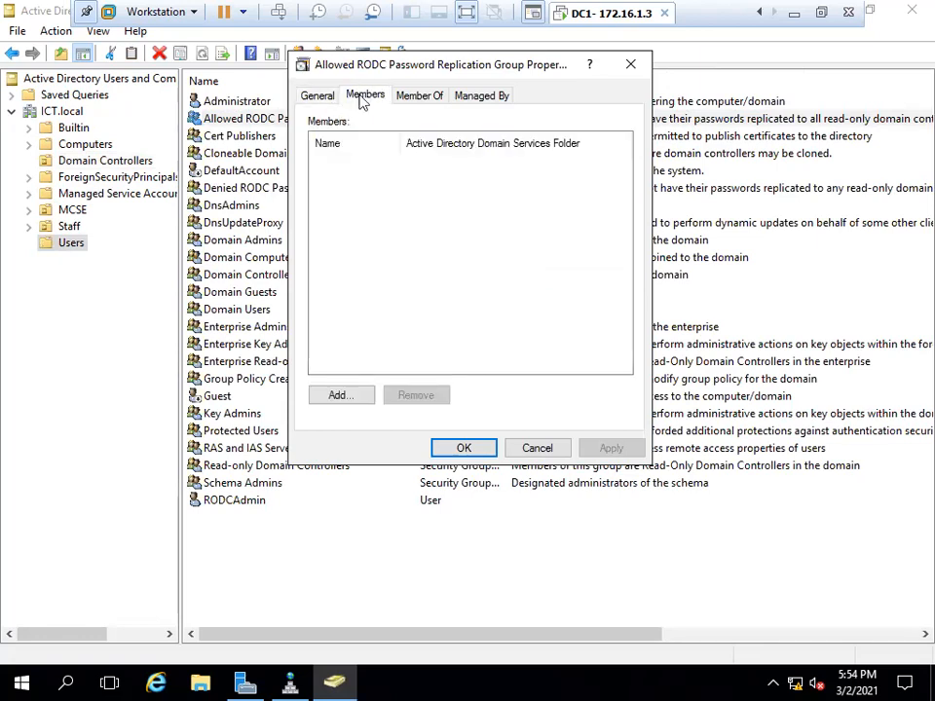
key("Escape")
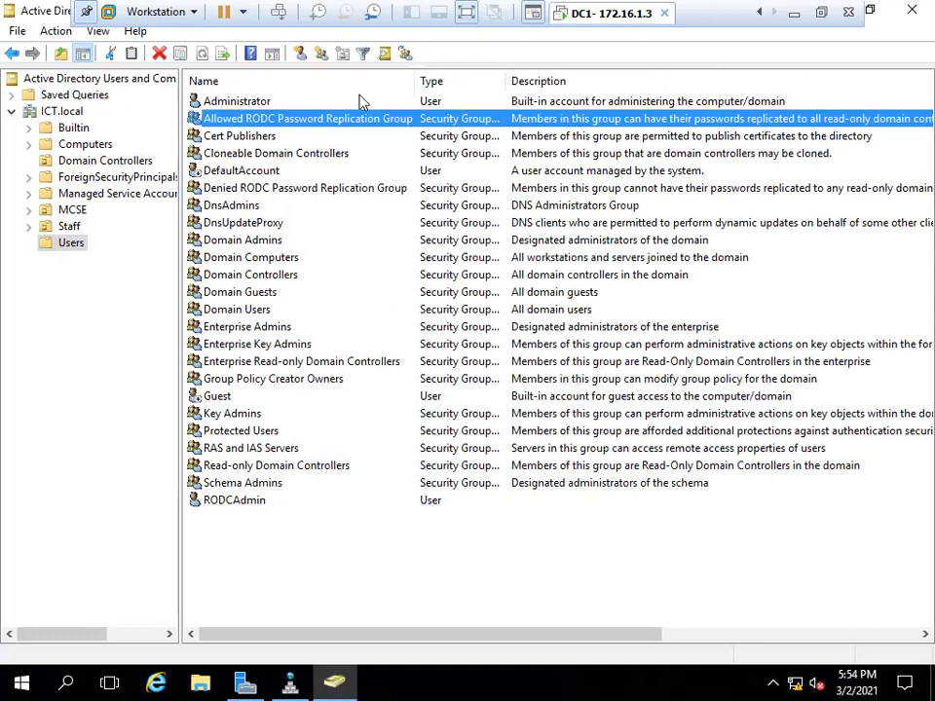
double_click(307, 190)
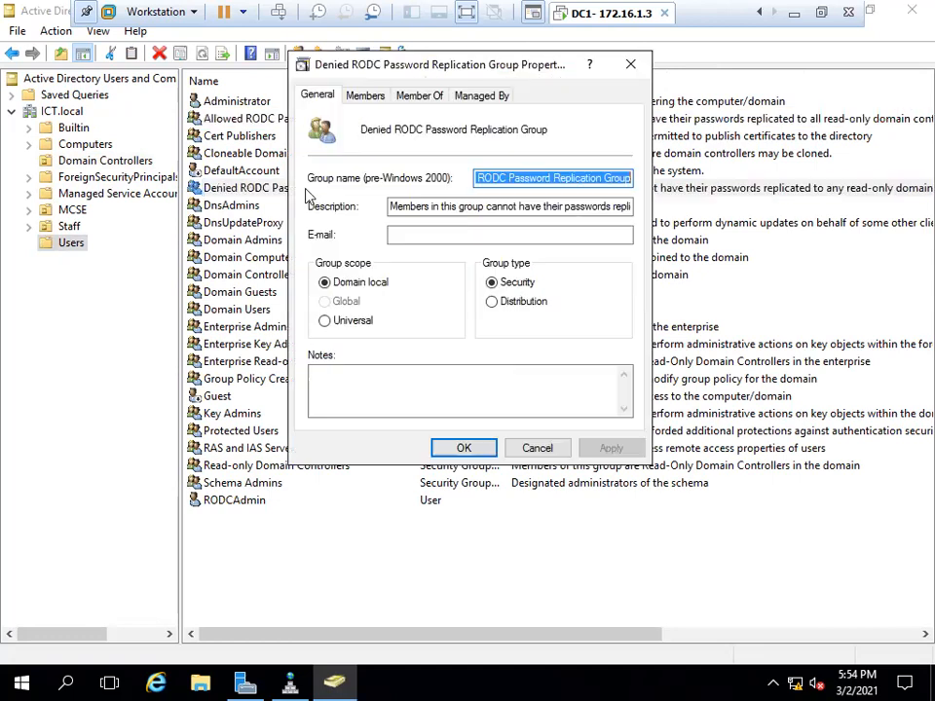
left_click(365, 97)
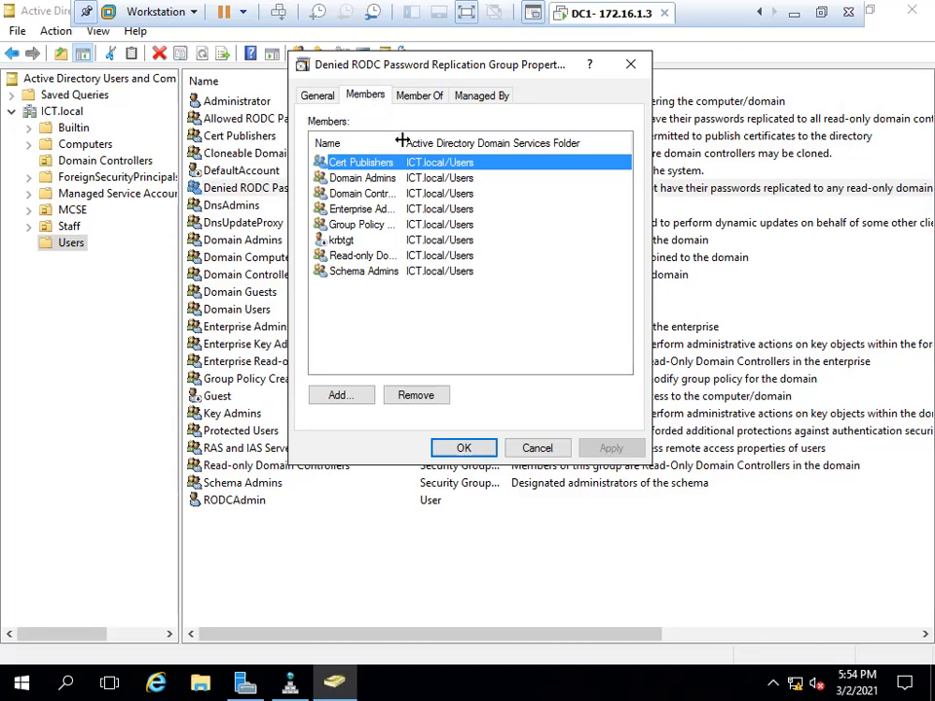
double_click(404, 143)
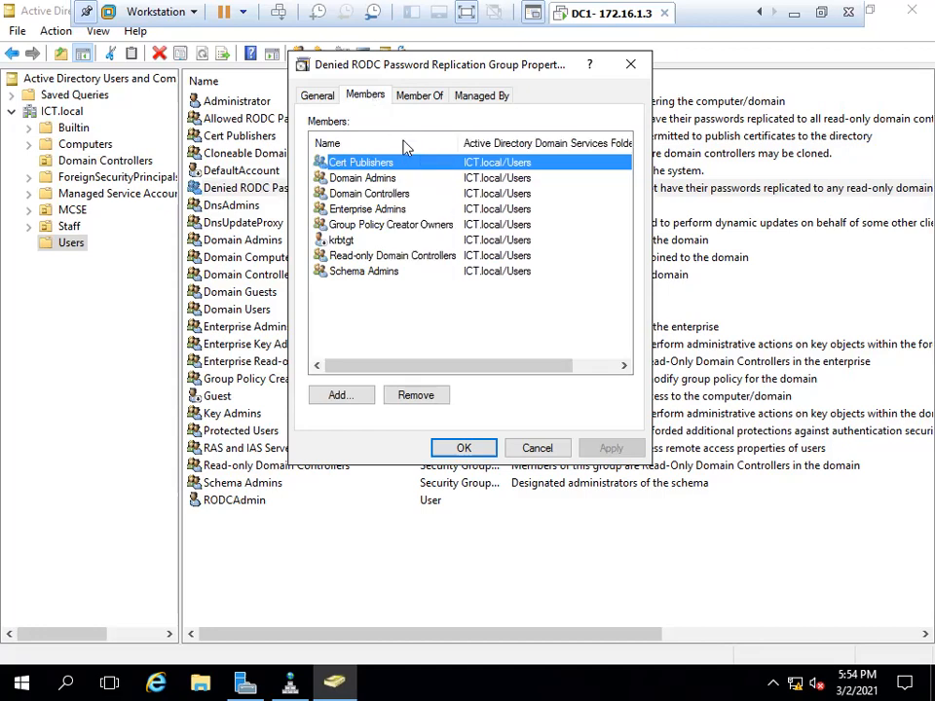
left_click(382, 273)
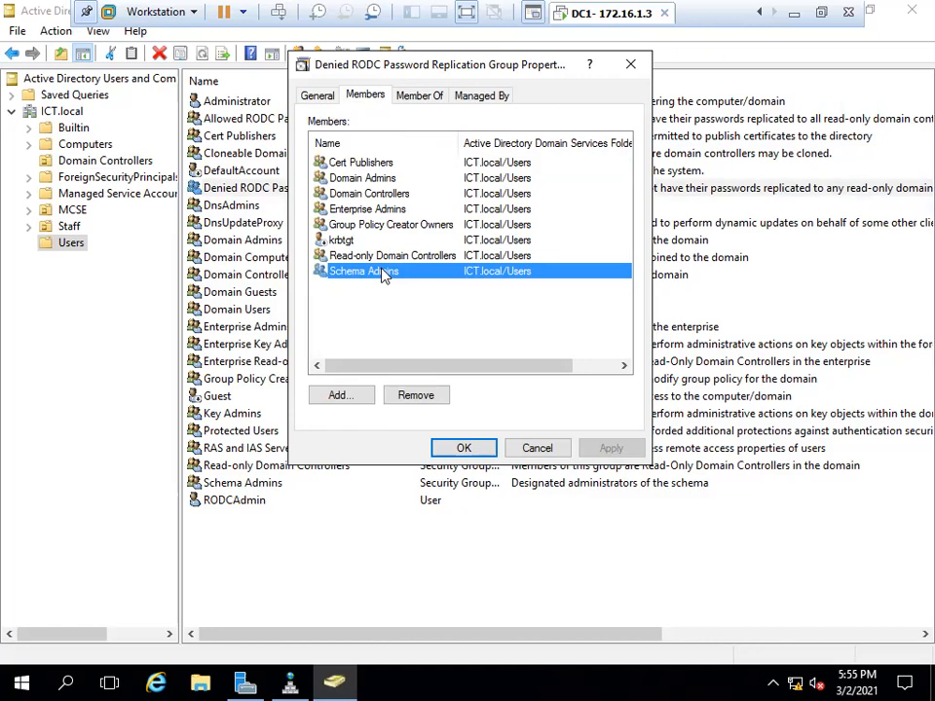
left_click(343, 210)
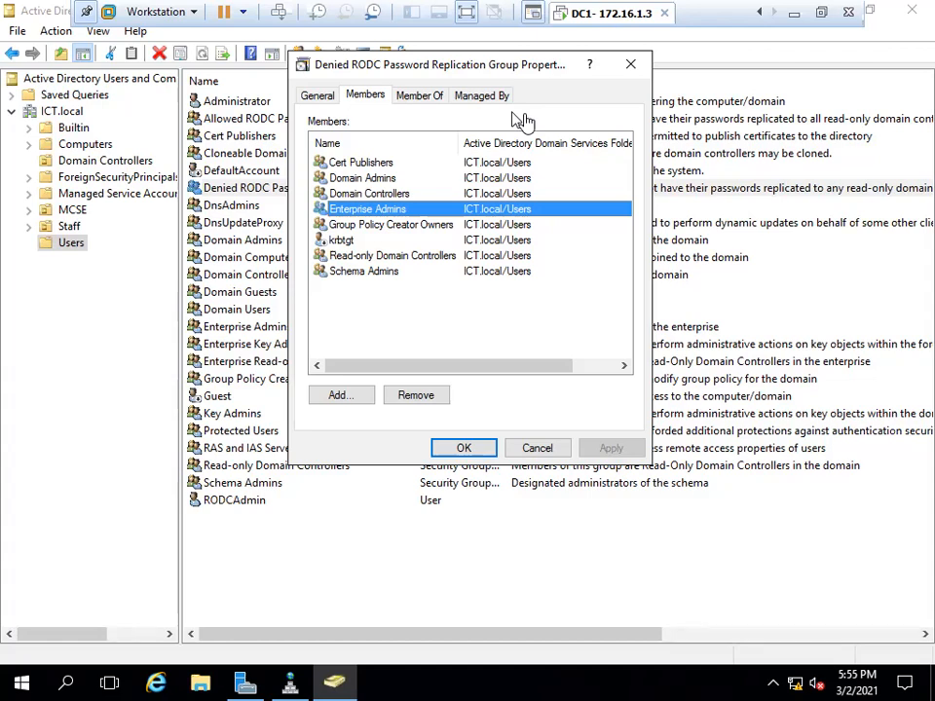
left_click(634, 66)
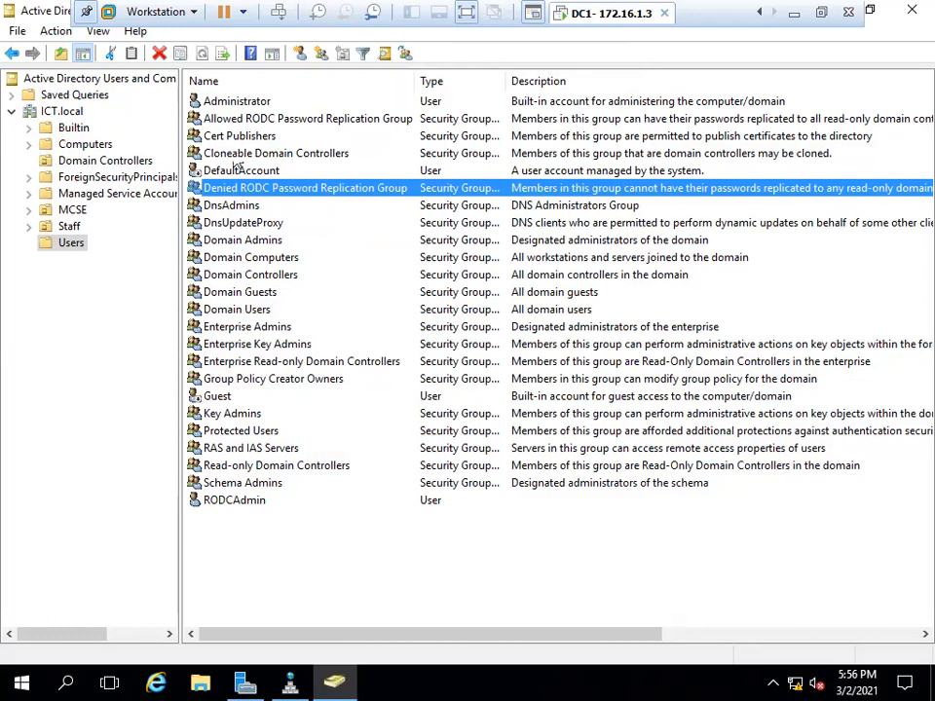
Try adding a user to the Allowed RODC group, then cancel after the name isn't found.
double_click(244, 118)
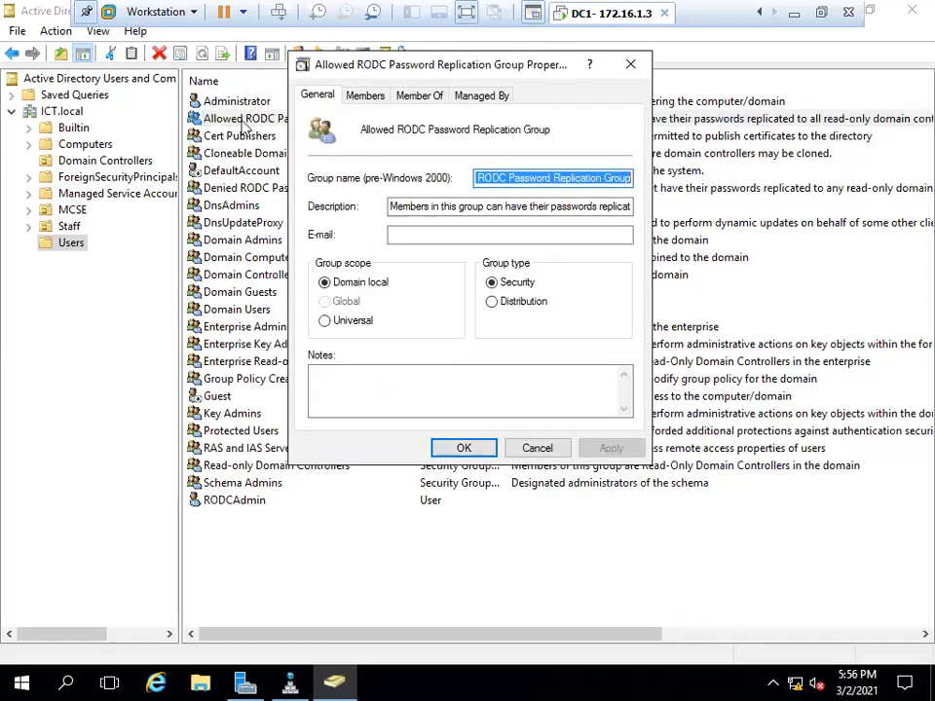
left_click(366, 97)
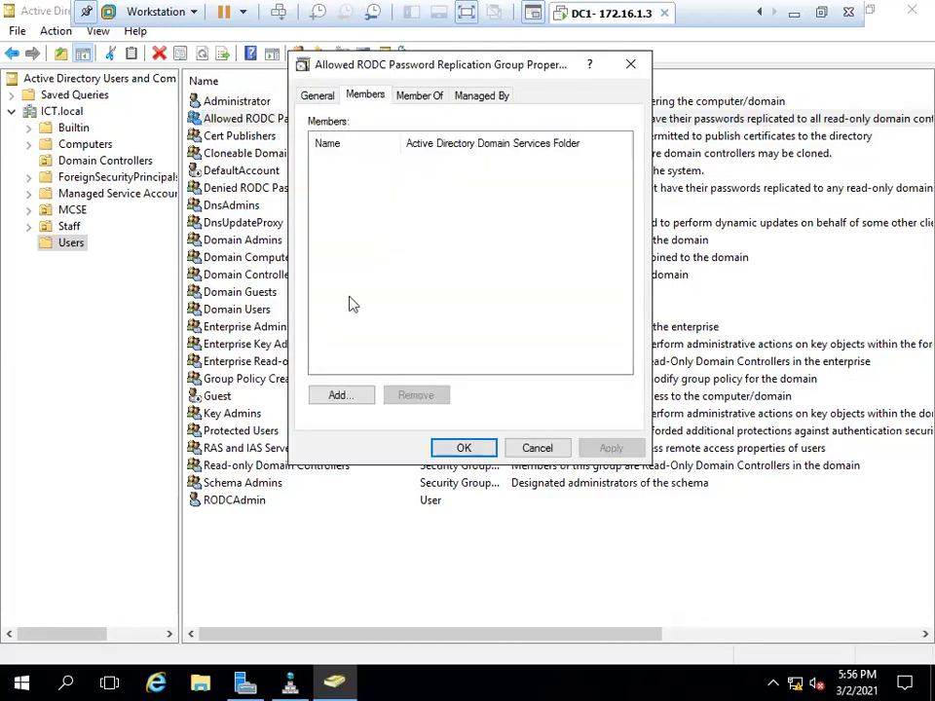
left_click(329, 397)
type("shah")
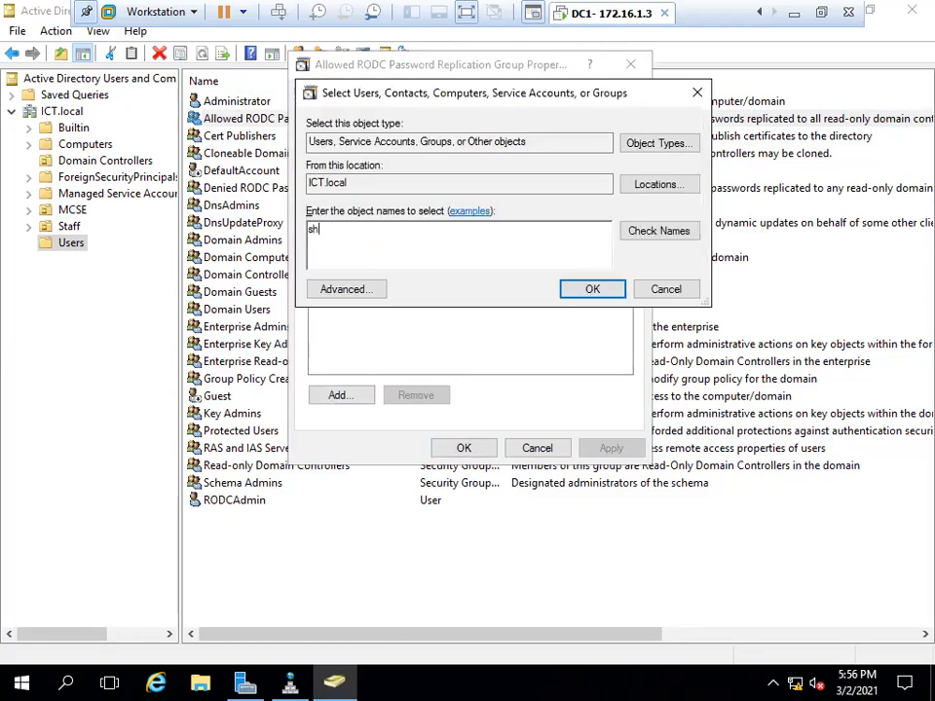
left_click(672, 235)
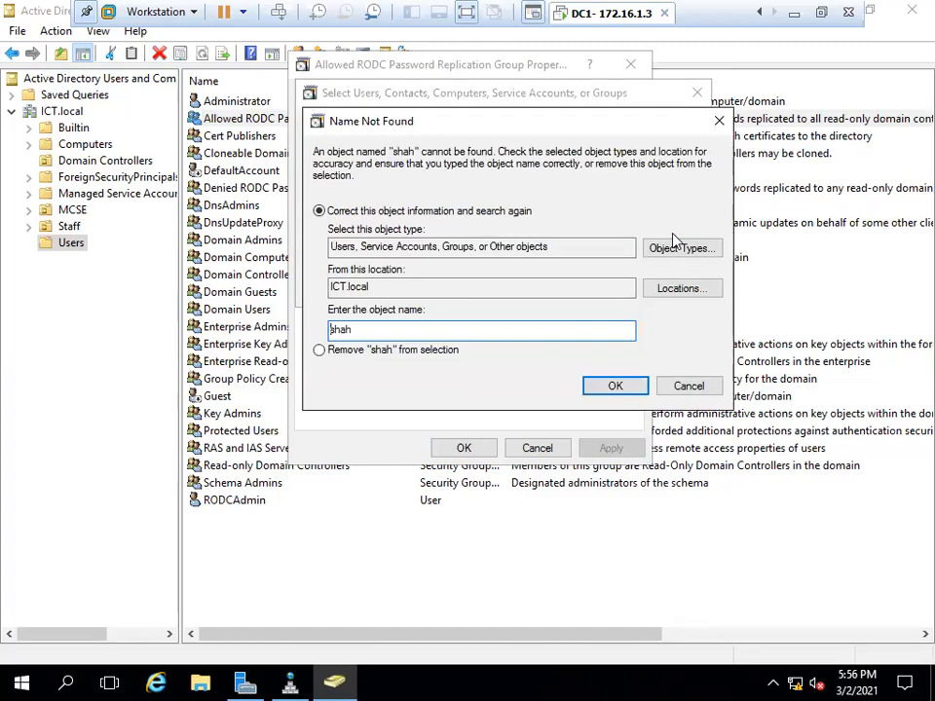
left_click(688, 386)
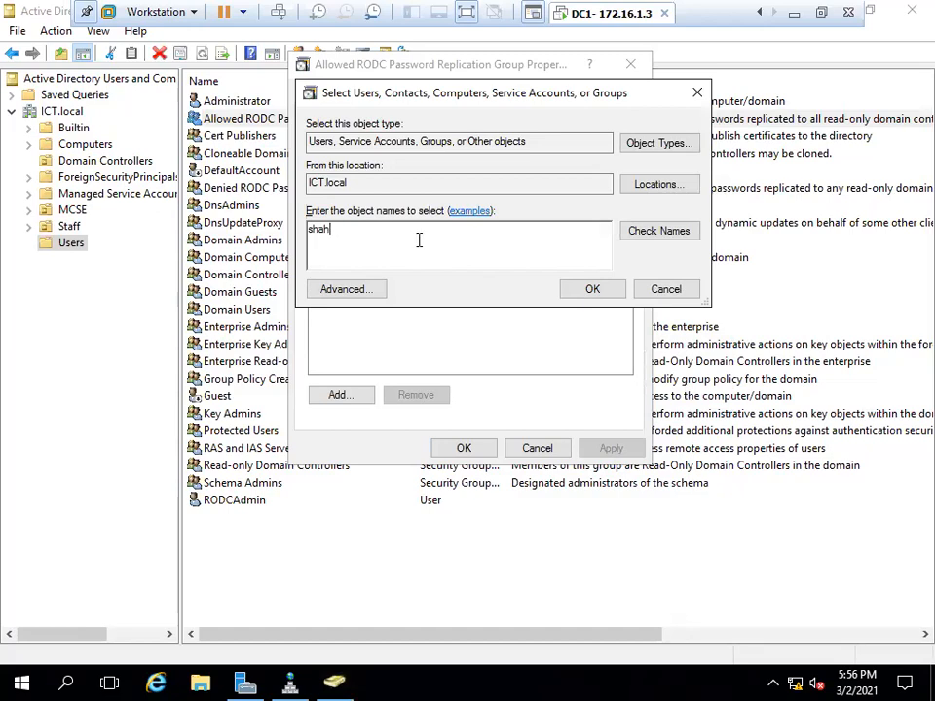
key("BackSpace")
key("BackSpace")
key("BackSpace")
key("BackSpace")
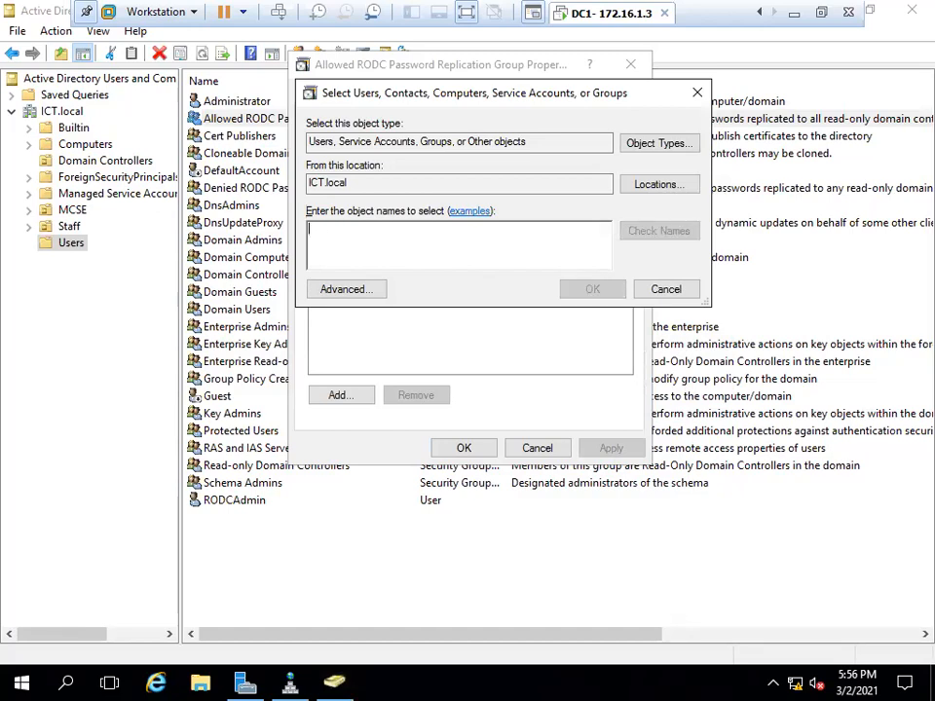
key("Escape")
key("Escape")
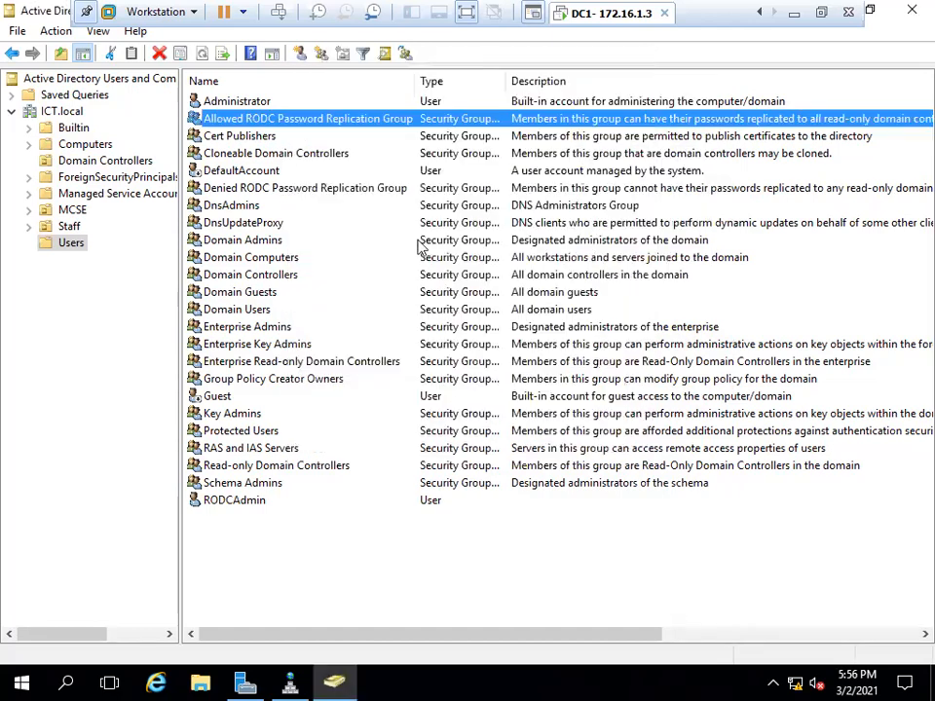
Start a new user in the MCSE OU with matching first name and logon name.
left_click(70, 211)
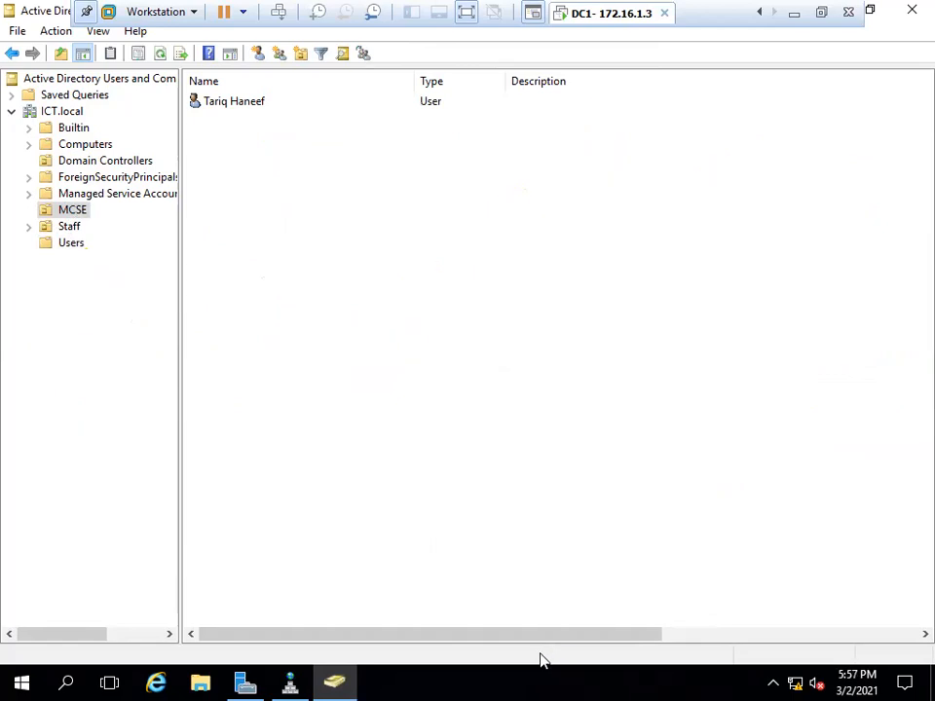
right_click(251, 164)
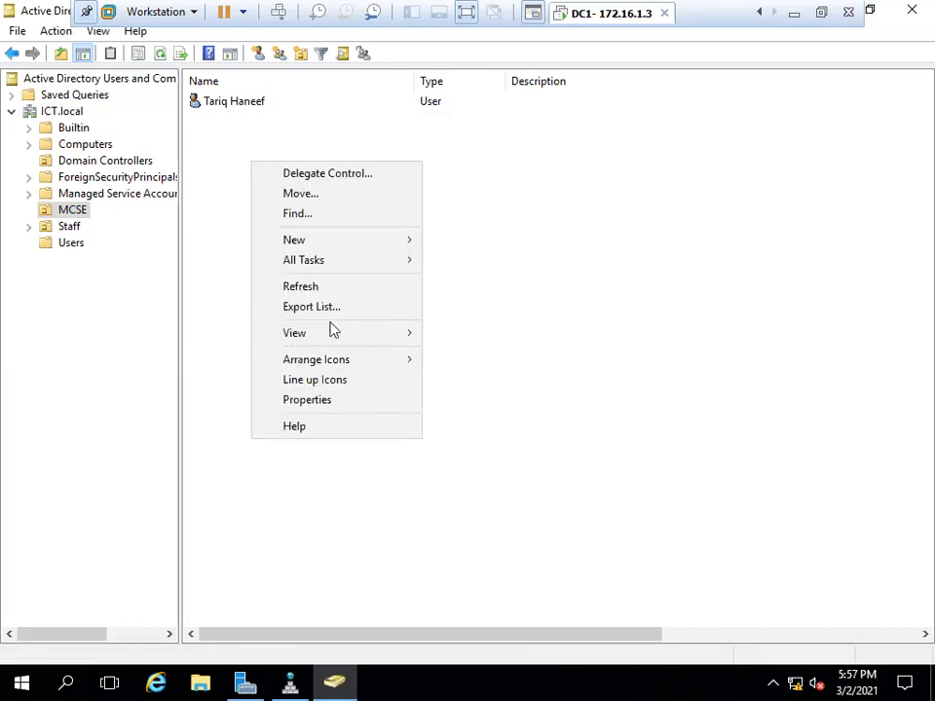
mouse_move(350, 243)
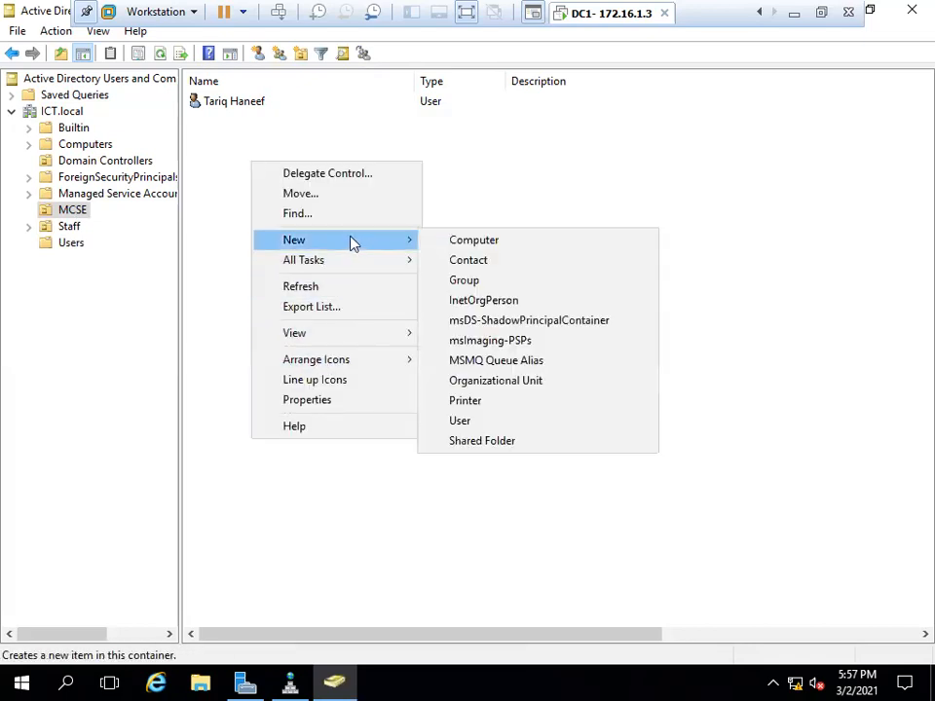
left_click(486, 419)
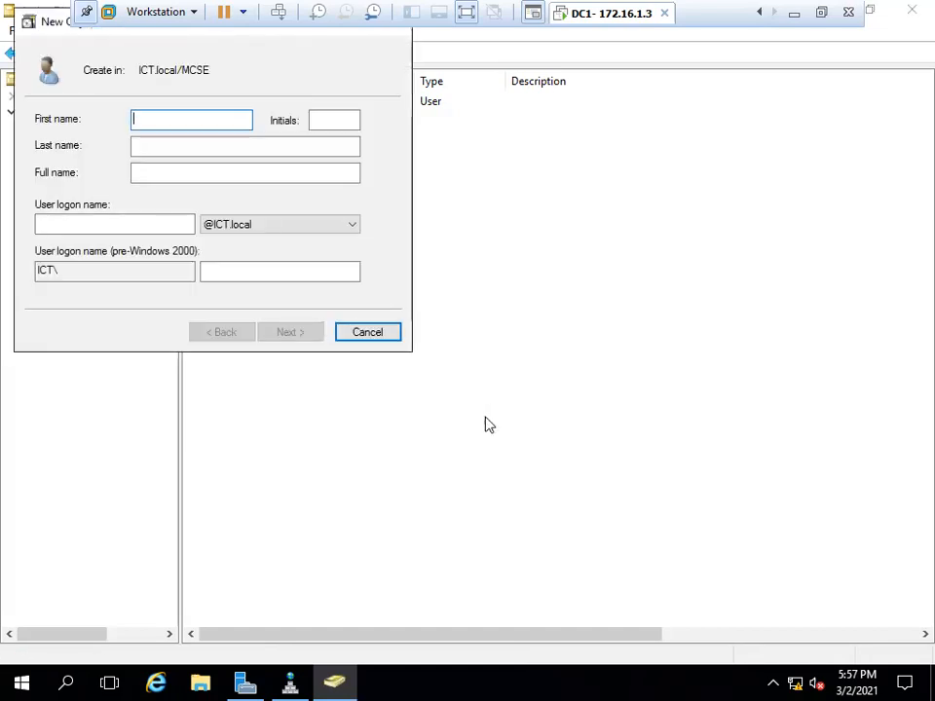
type("nofie")
key("BackSpace")
key("BackSpace")
type("el")
key("Tab")
key("Tab")
key("Tab")
key("Tab")
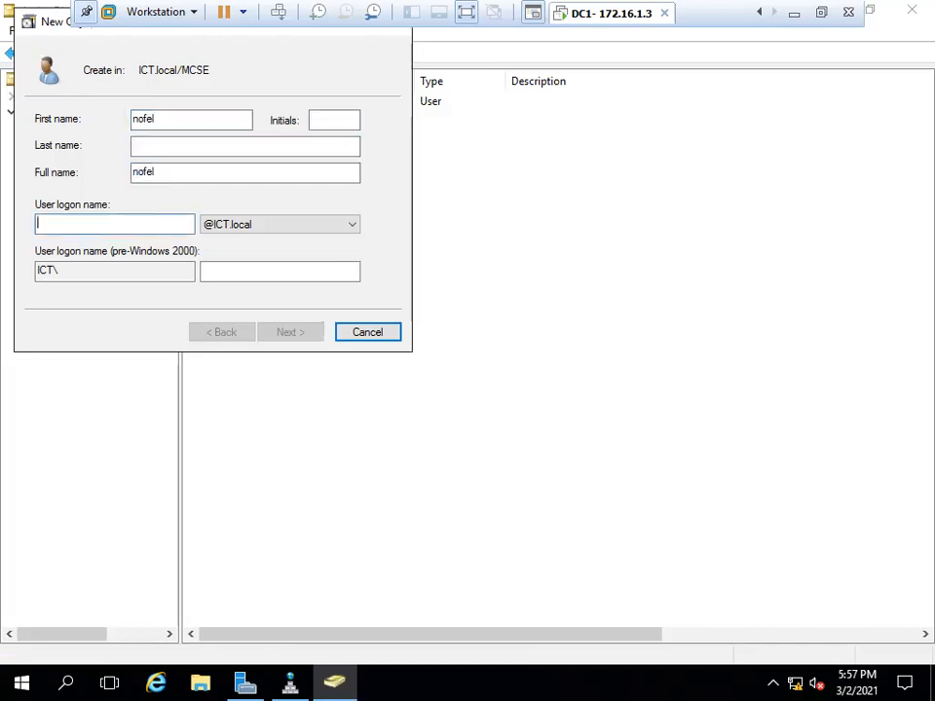
type("nofel")
key("Return")
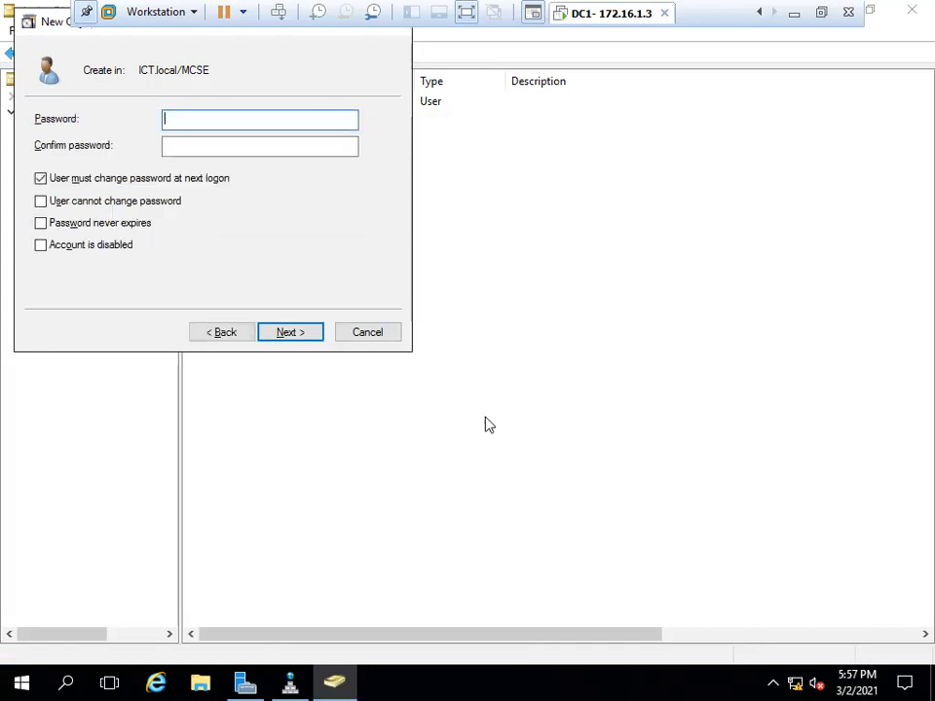
Set and confirm the password, mark it never expires and cannot be changed, and finish.
type("•••••")
key("BackSpace")
key("BackSpace")
key("BackSpace")
key("BackSpace")
key("BackSpace")
type("•••••••")
key("Tab")
type("••••••")
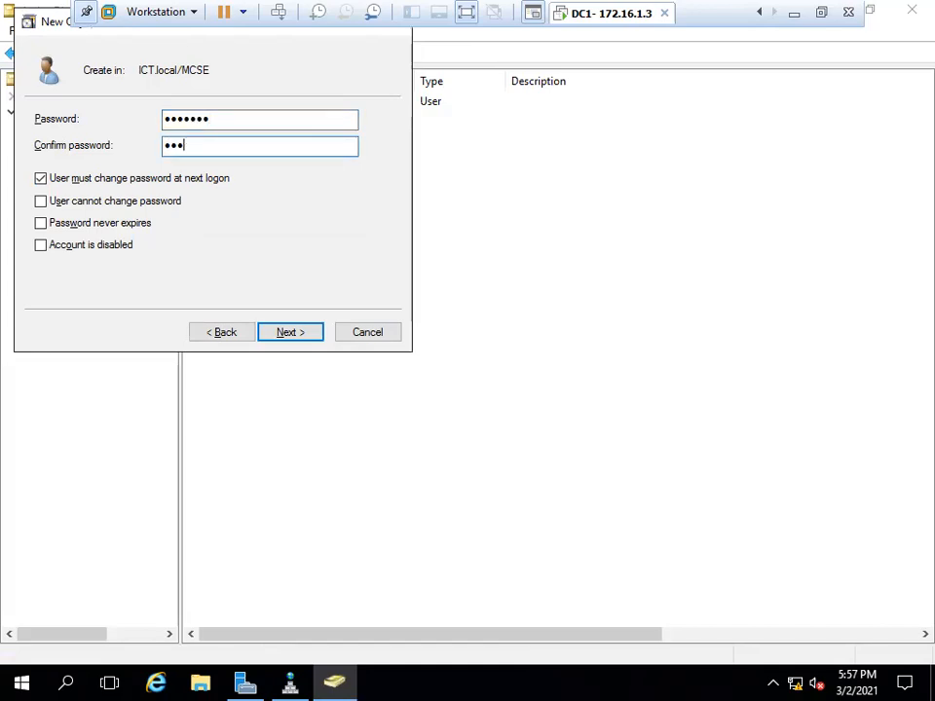
type("•")
key("Tab")
key("space")
key("Tab")
key("space")
key("Tab")
key("space")
key("Return")
key("Return")
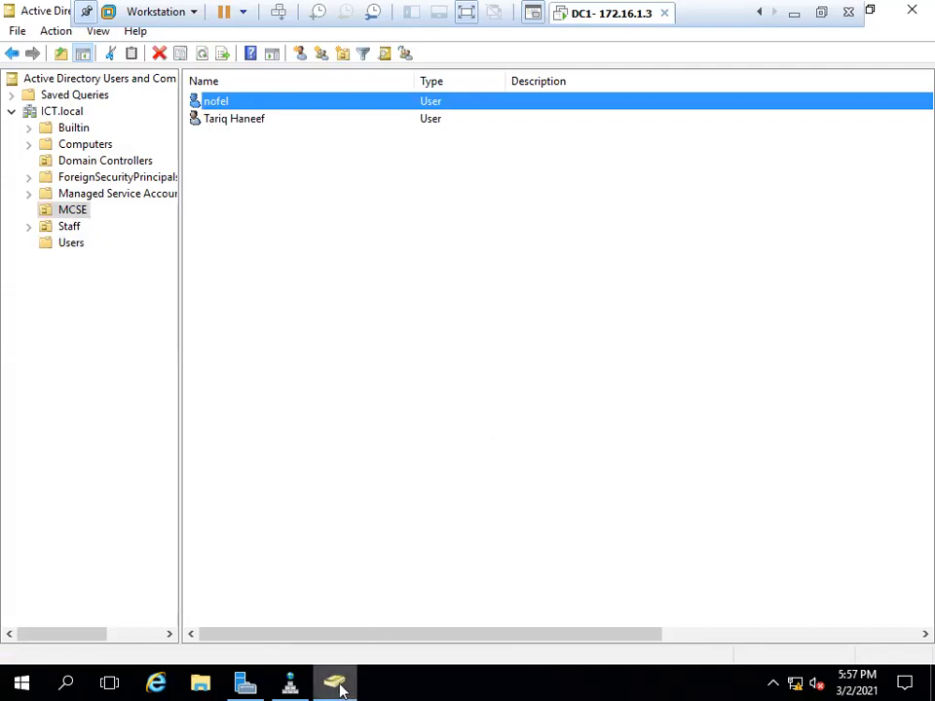
mouse_move(340, 689)
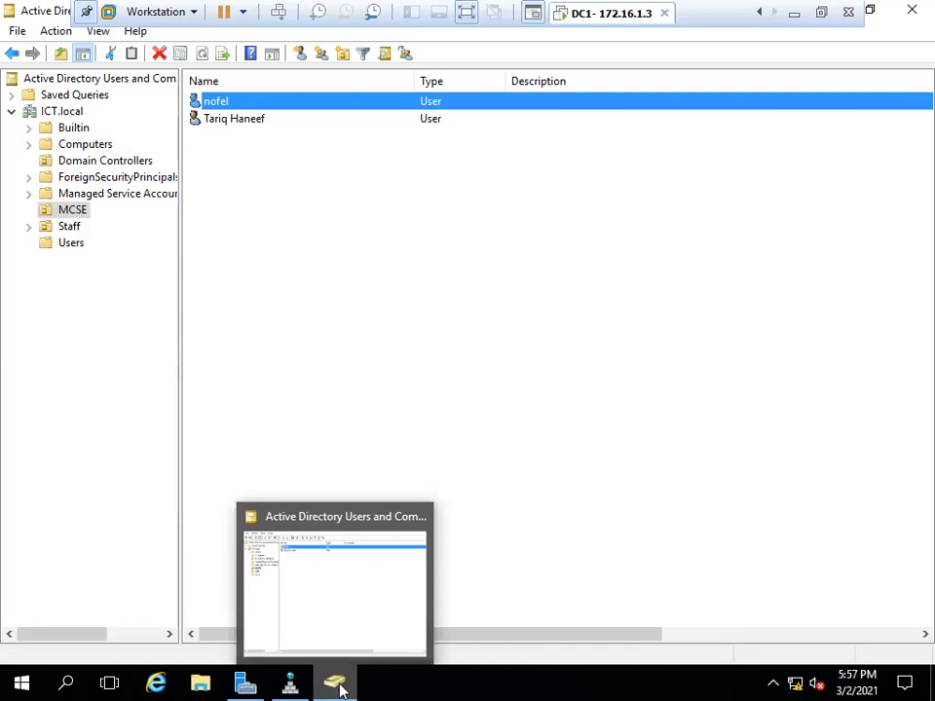
Refresh the ICT.local zone in DNS Manager so the RODC host record at 172.16.1.7 appears.
left_click(339, 688)
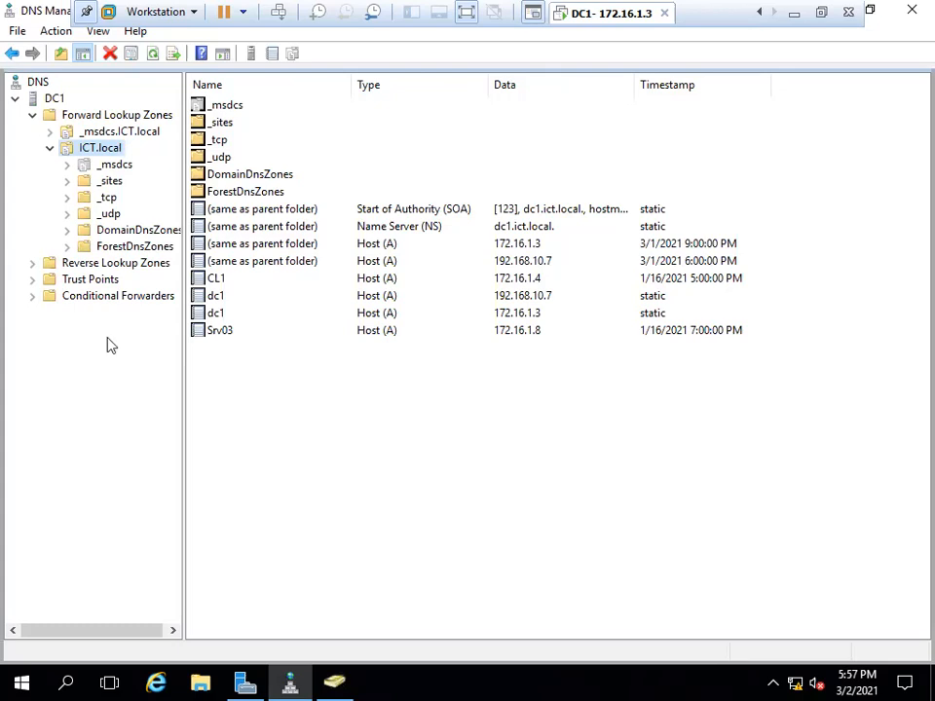
left_click(153, 54)
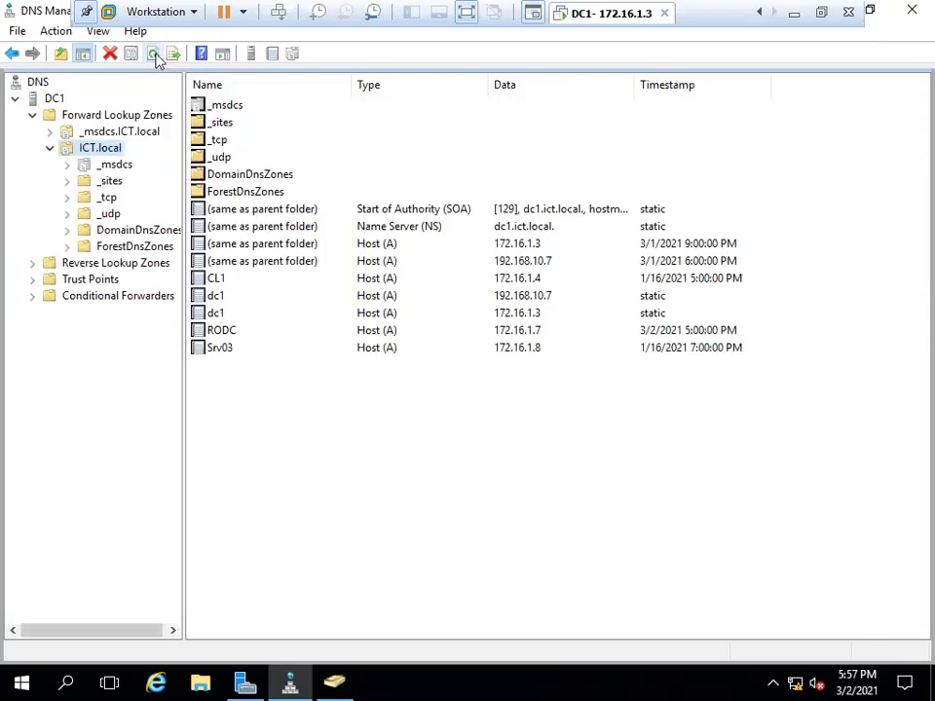
left_click(219, 332)
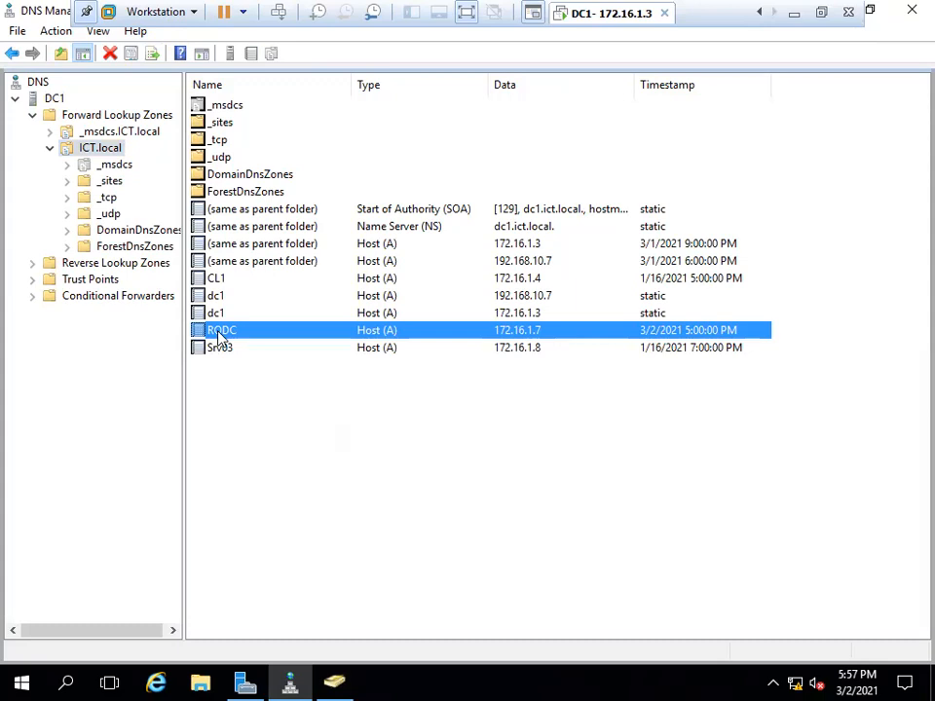
left_click(89, 118)
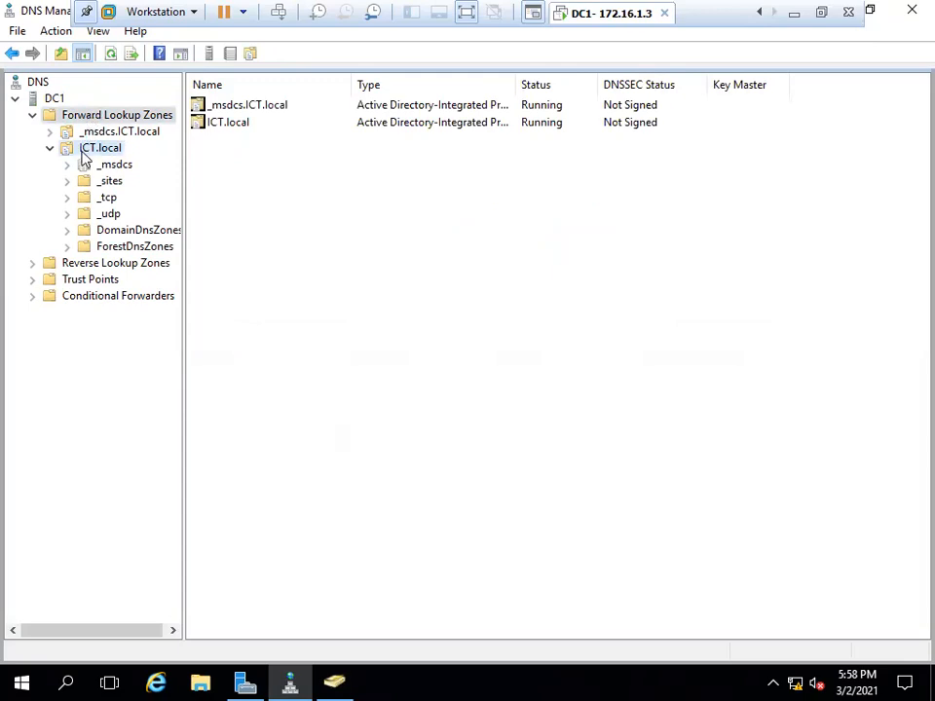
left_click(97, 148)
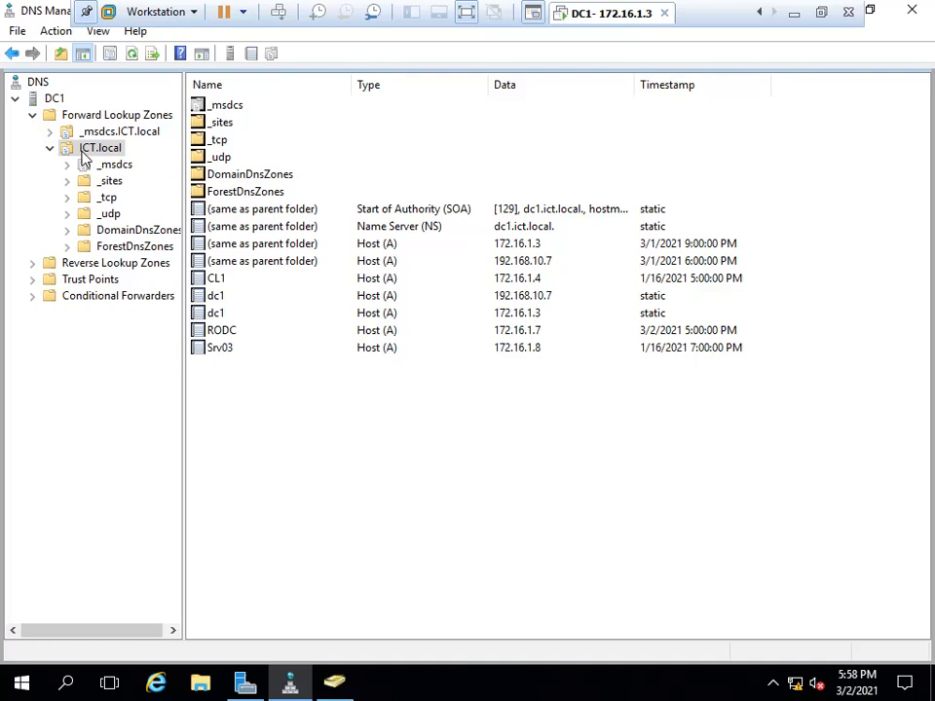
Inspect the dc1, RODC, Srv03 and CL1 host records in ICT.local.
left_click(215, 295)
left_click(228, 333)
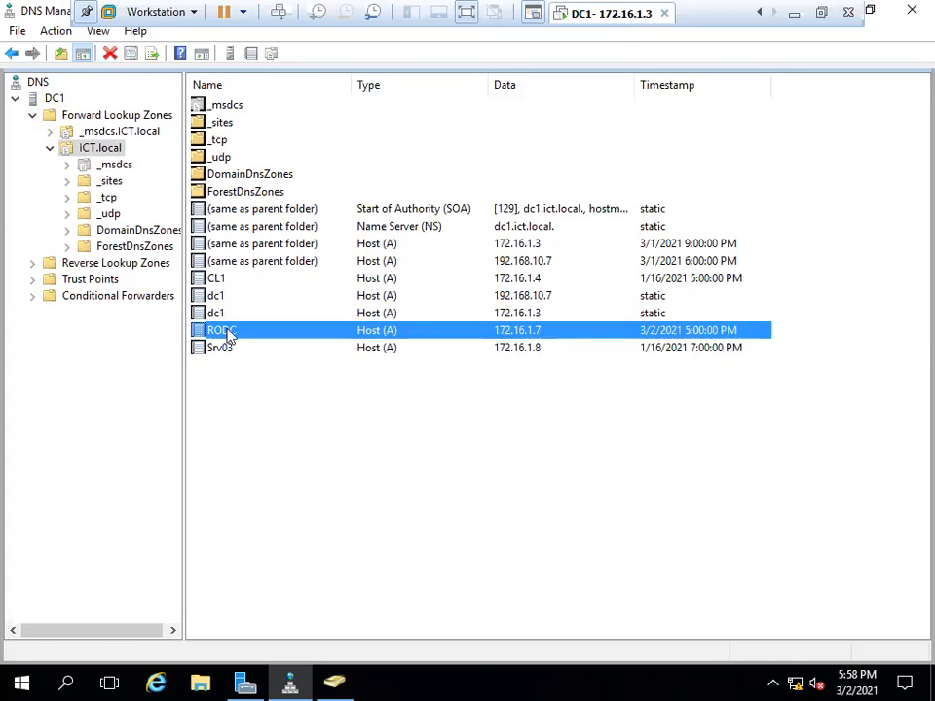
left_click(229, 351)
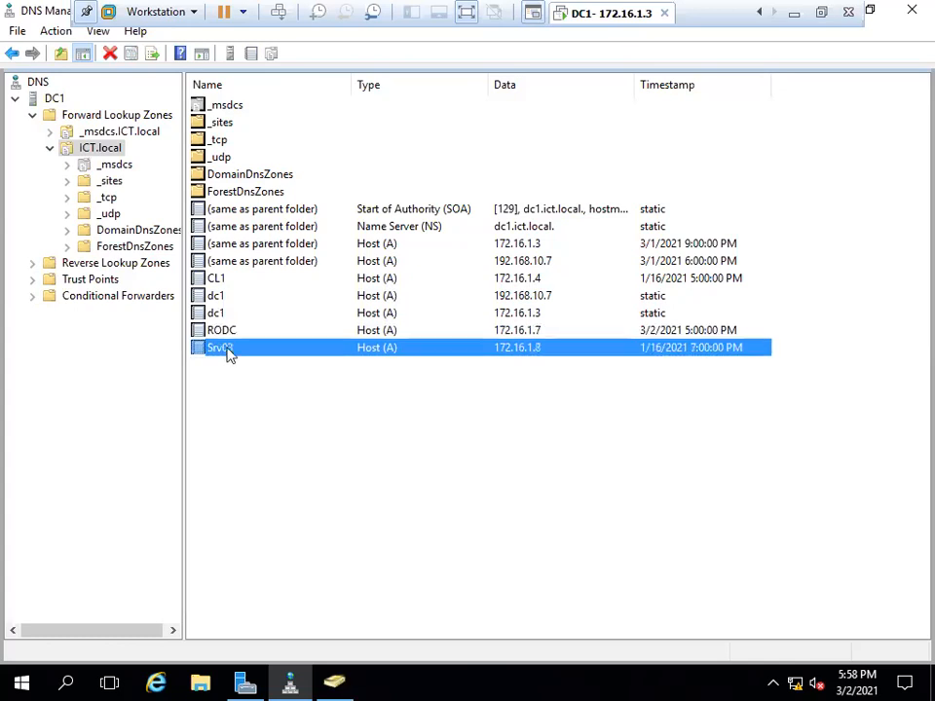
left_click(217, 280)
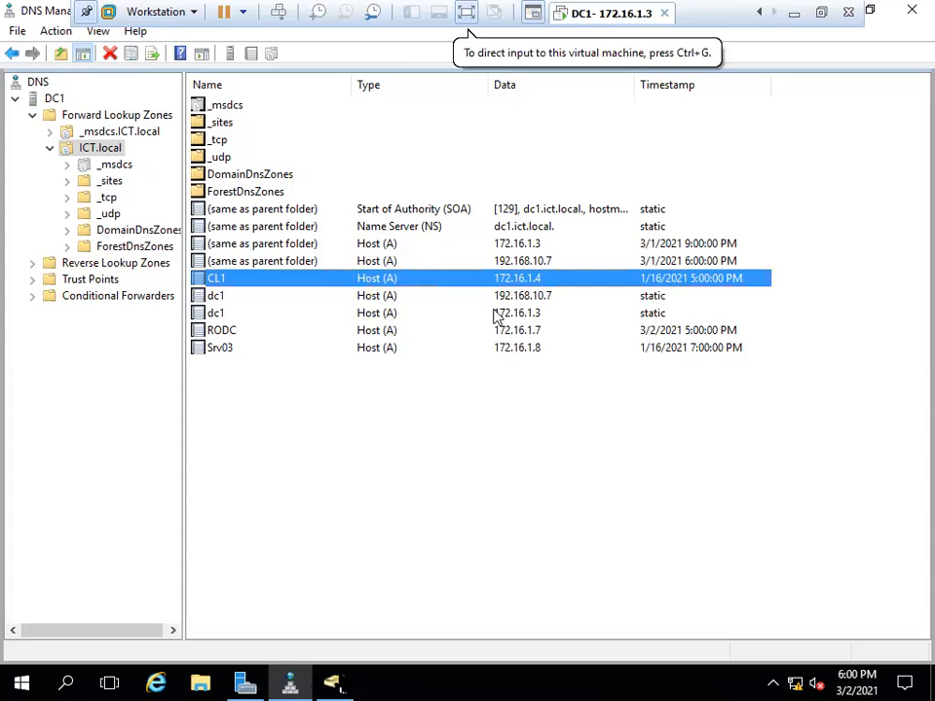
Add the new MCSE user to the Allowed RODC Password Replication Group's Members list.
left_click(332, 685)
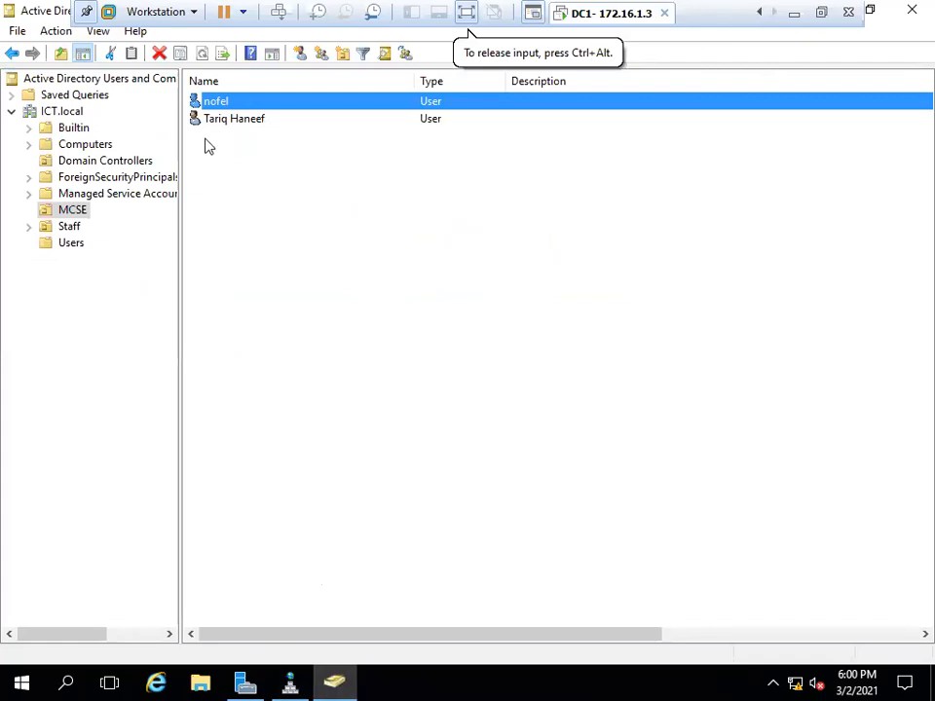
left_click(74, 244)
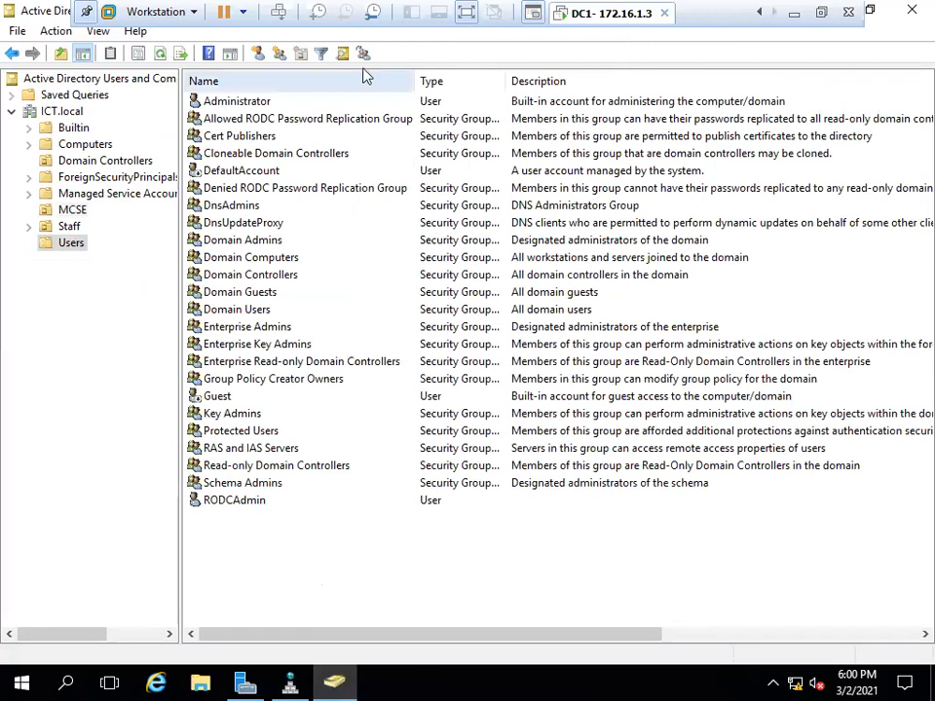
double_click(342, 121)
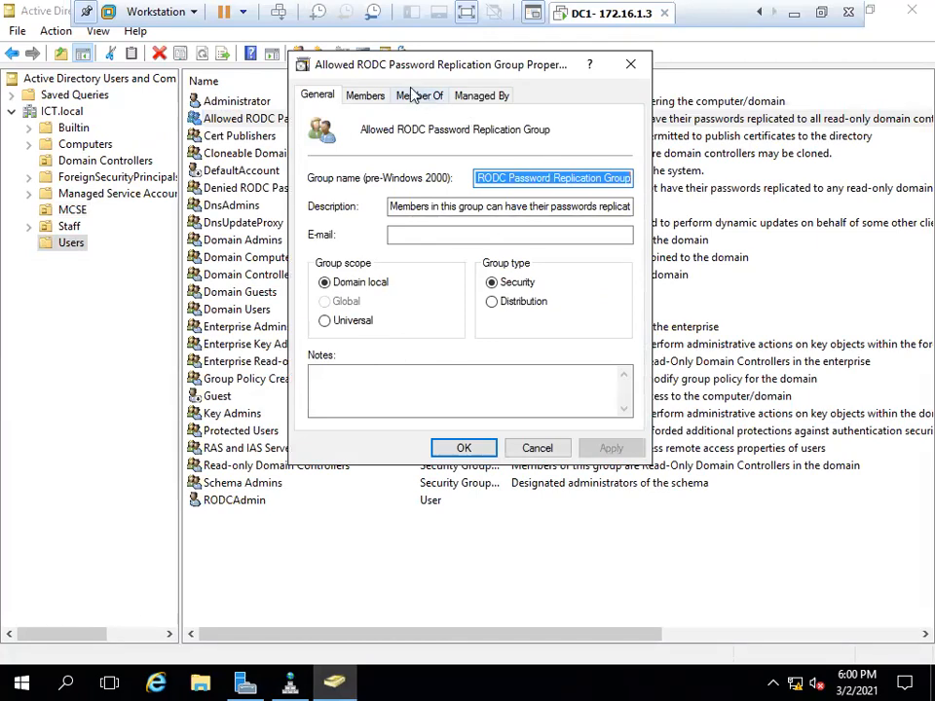
left_click(367, 98)
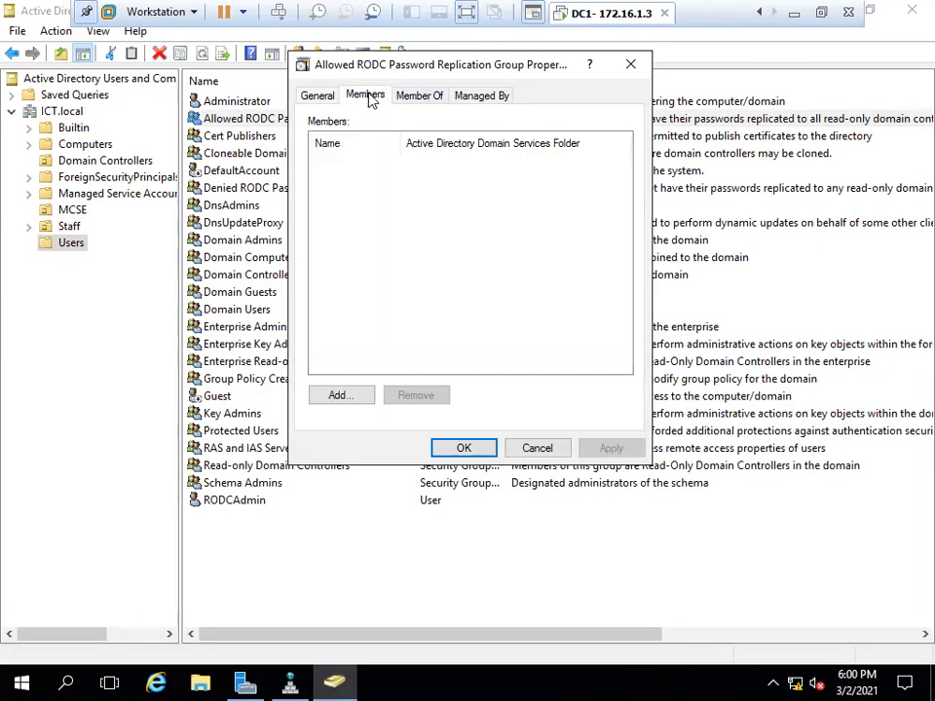
left_click(362, 393)
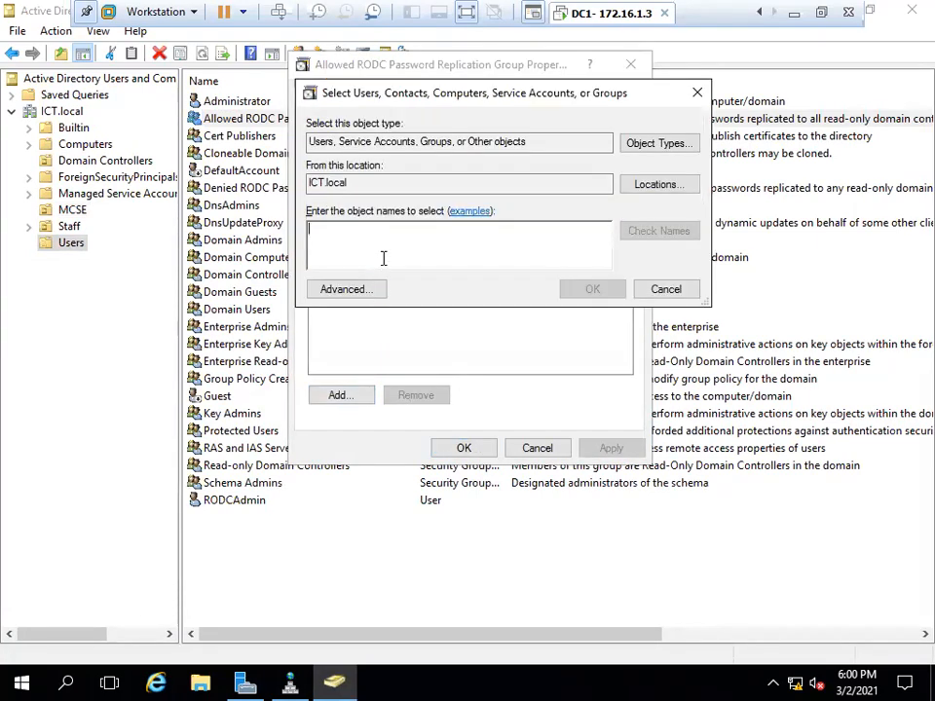
type("nofel")
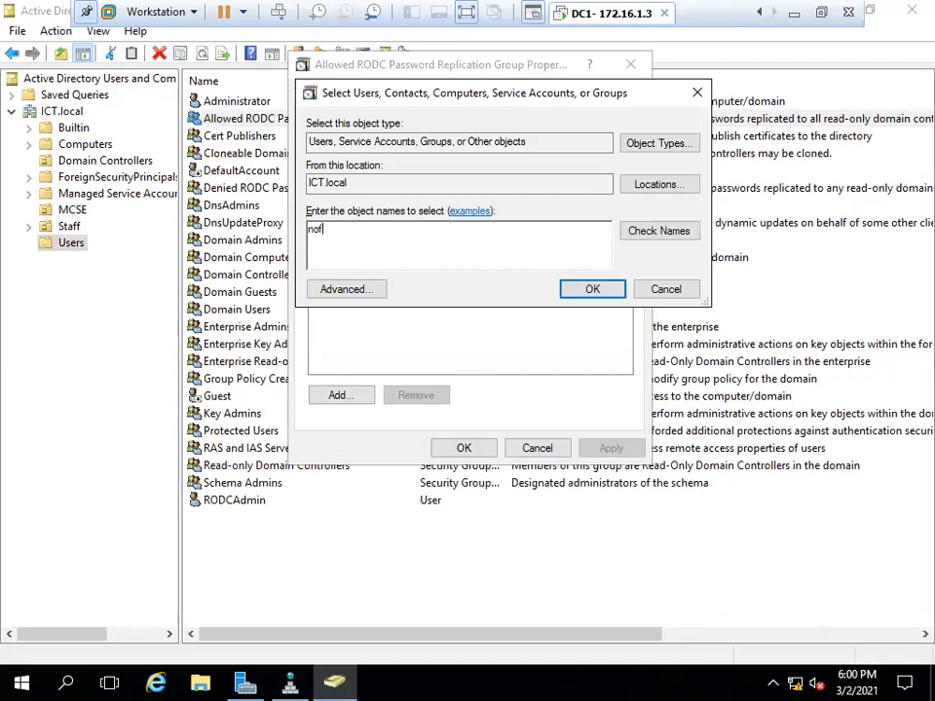
left_click(687, 236)
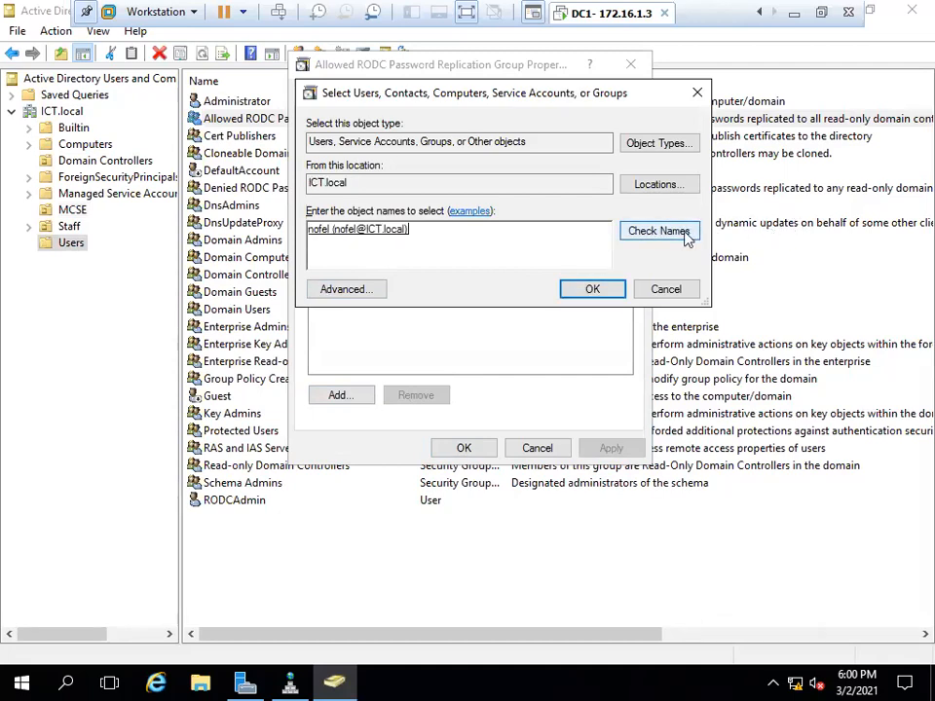
left_click(596, 292)
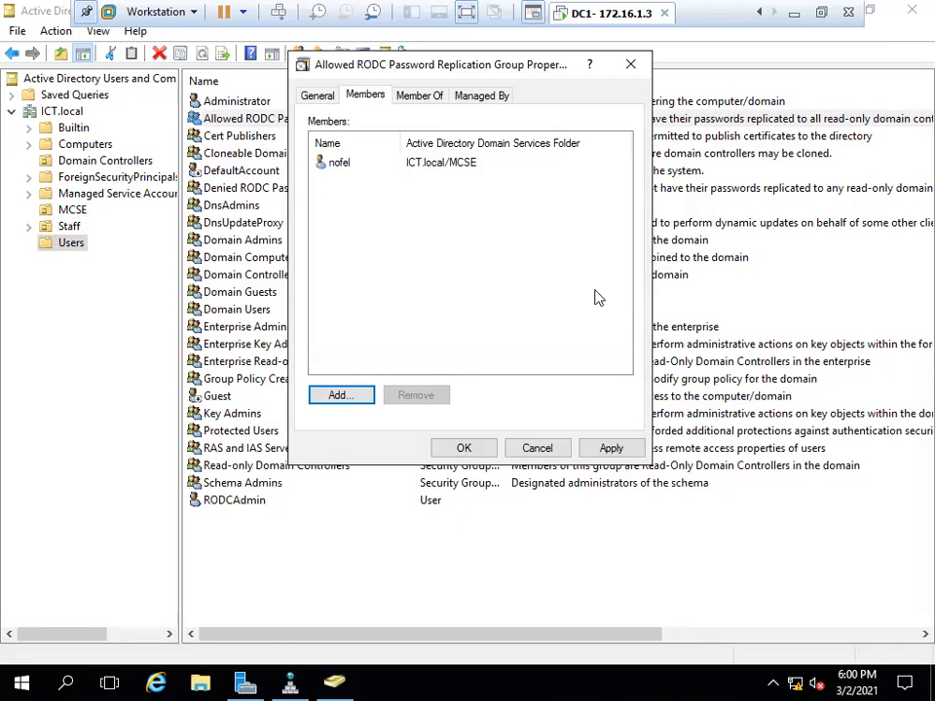
Add computer CL1 as a group member by including Computers in object types, then apply.
left_click(349, 400)
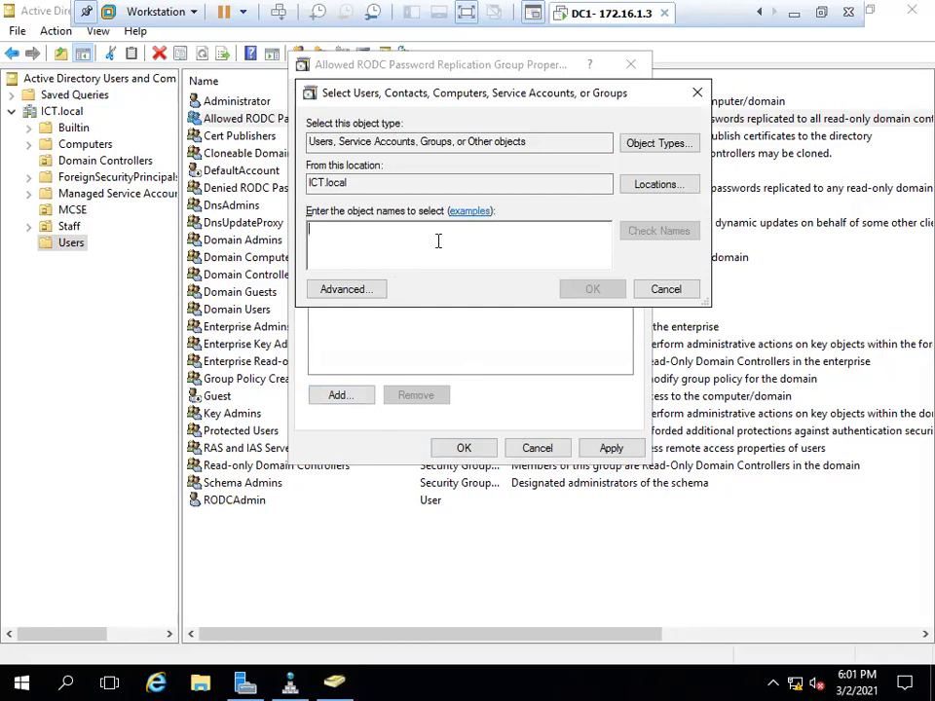
type("CL")
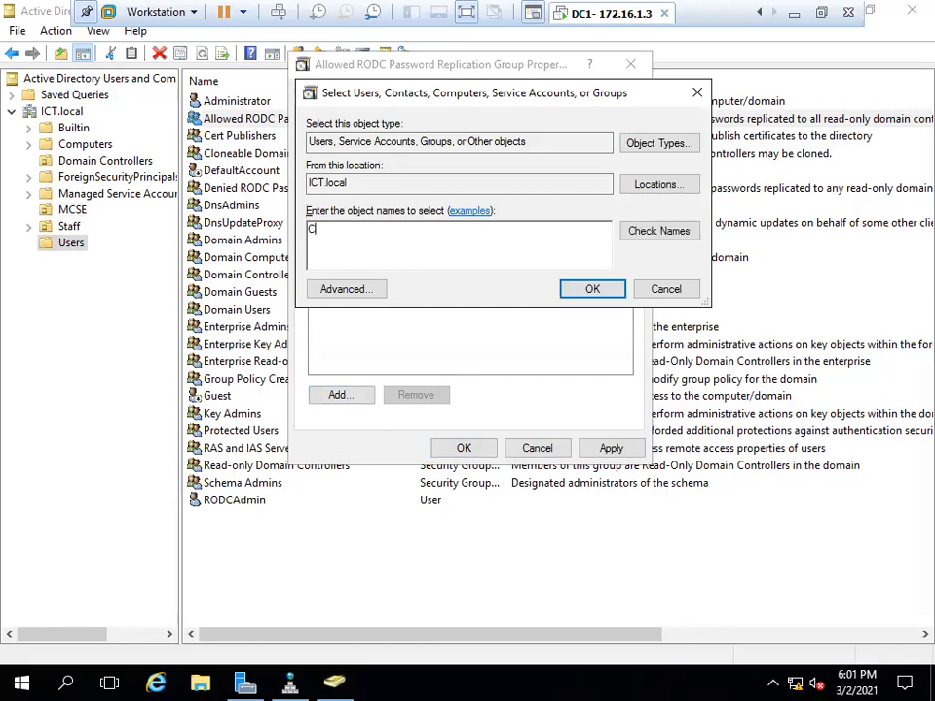
type("1")
left_click(682, 241)
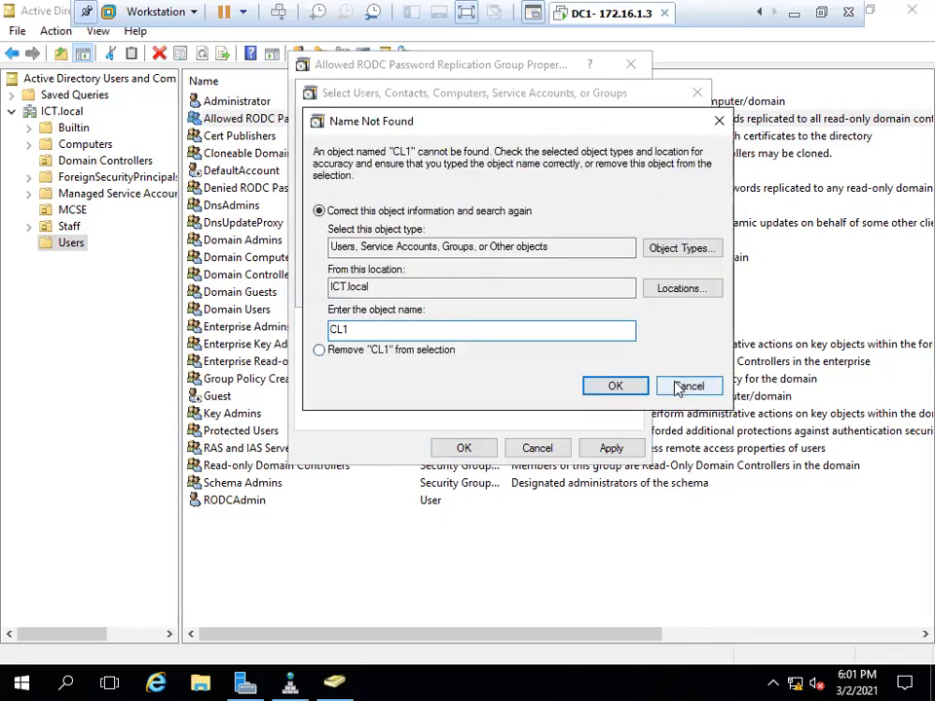
left_click(684, 386)
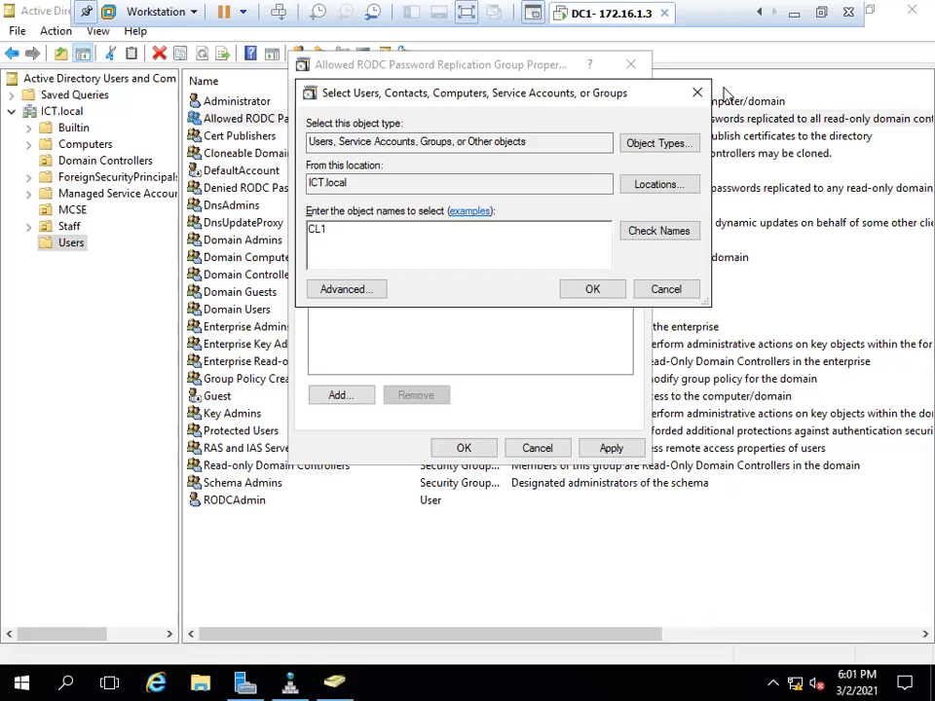
left_click(662, 152)
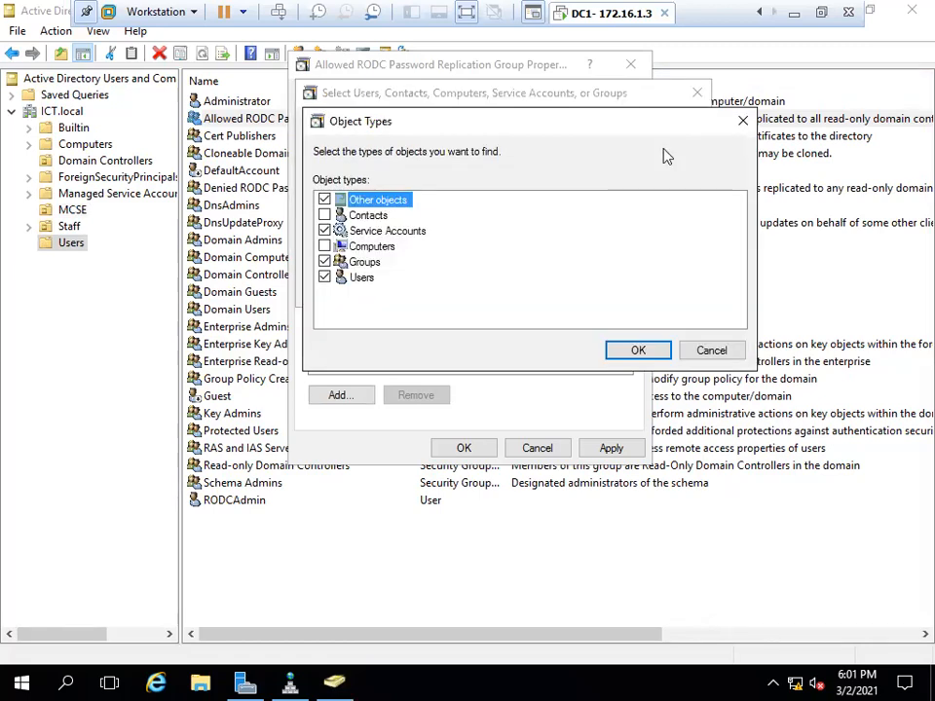
left_click(324, 248)
left_click(653, 352)
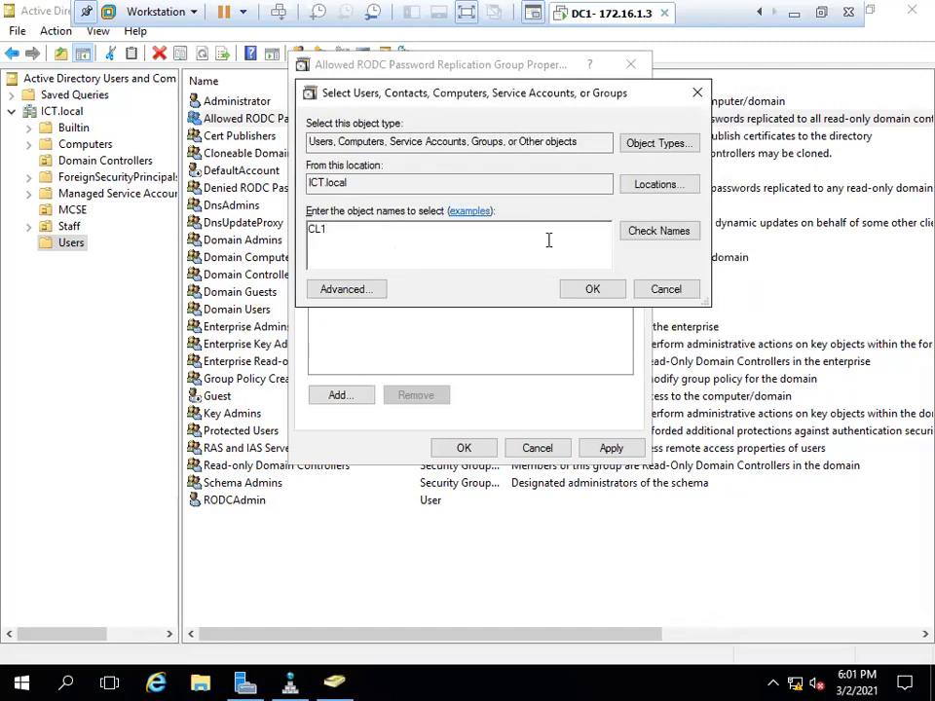
left_click(639, 239)
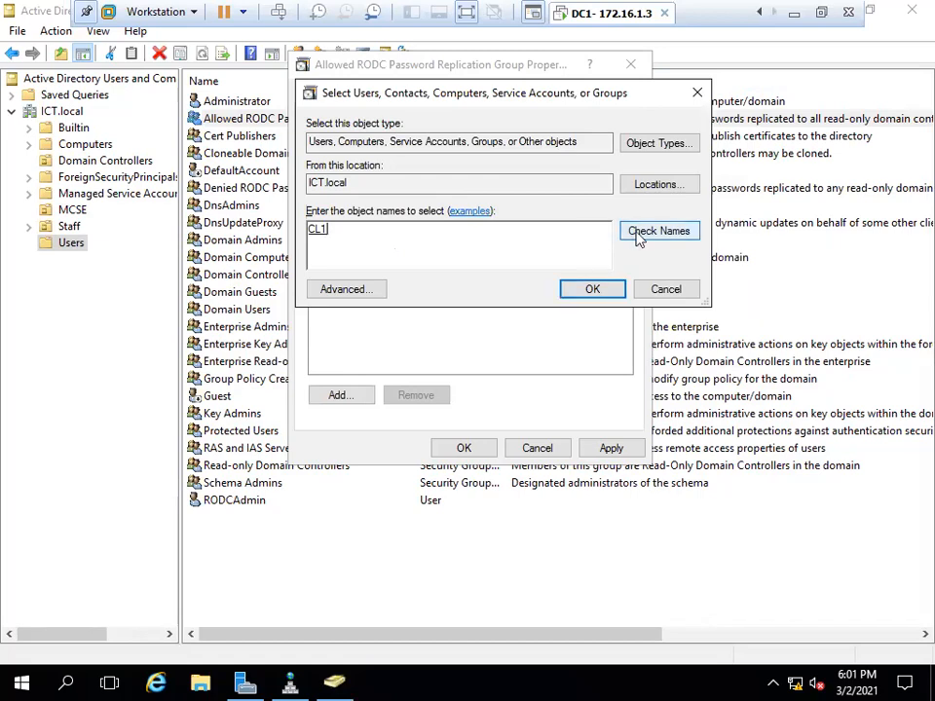
left_click(579, 292)
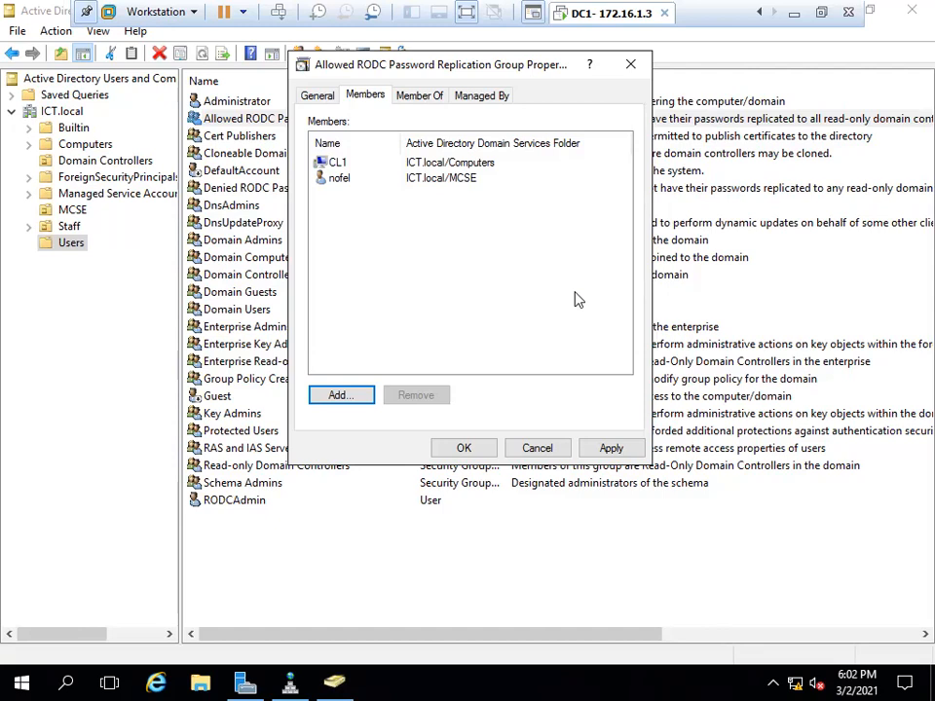
left_click(602, 450)
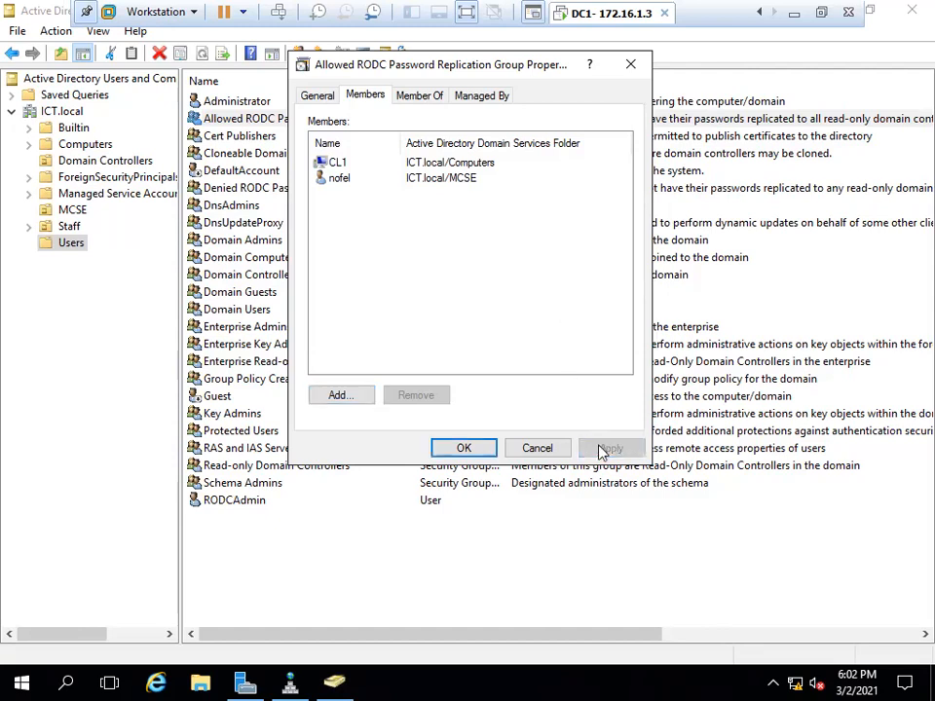
Open RODC's Password Replication Policy and review the Allowed group's members from there.
left_click(464, 448)
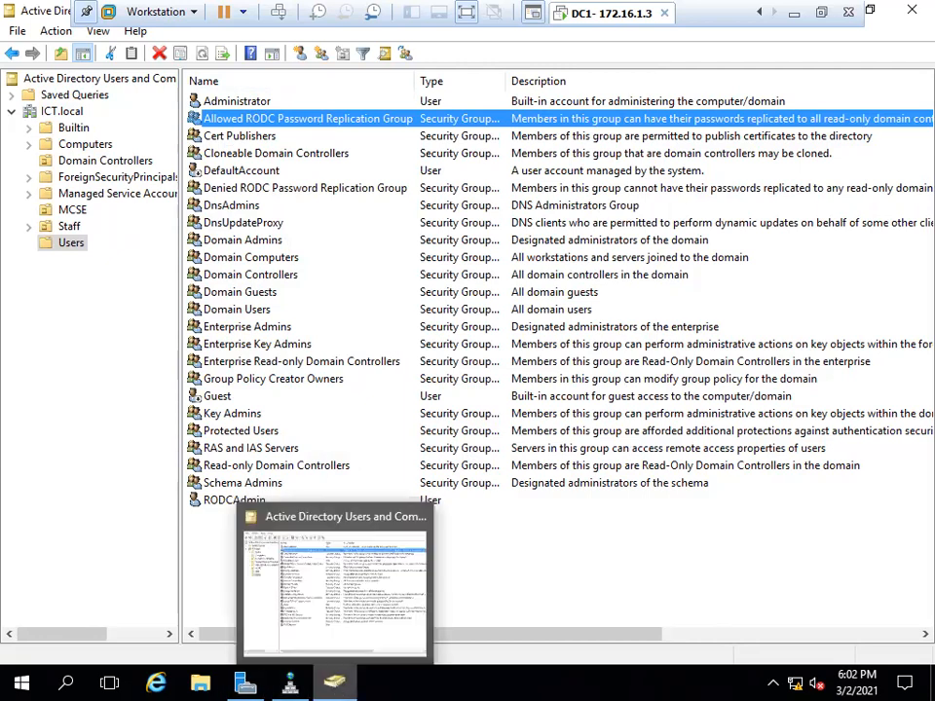
left_click(83, 161)
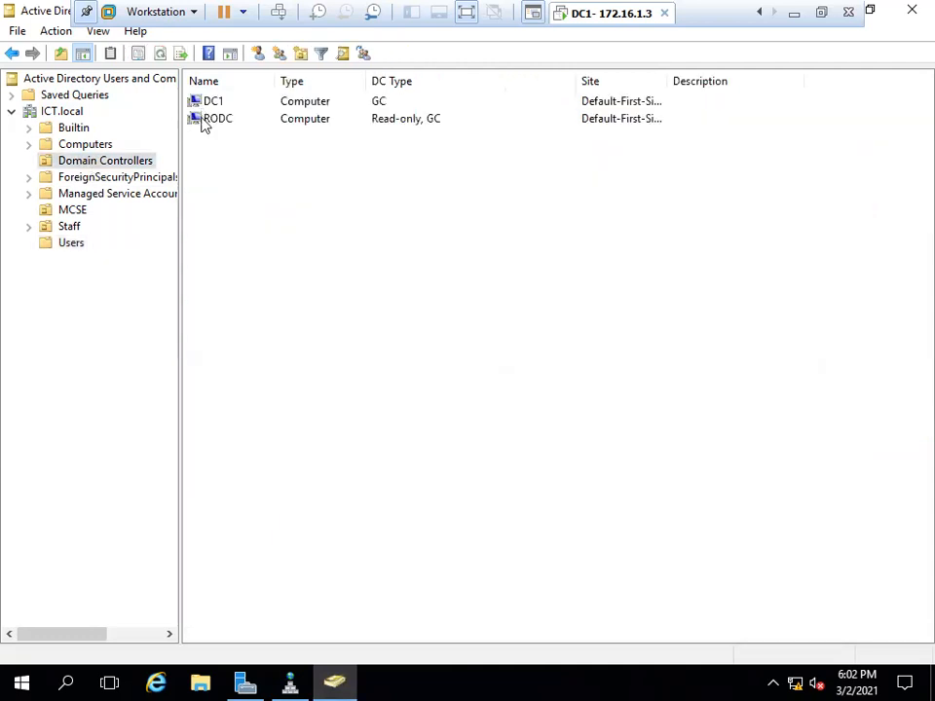
right_click(201, 121)
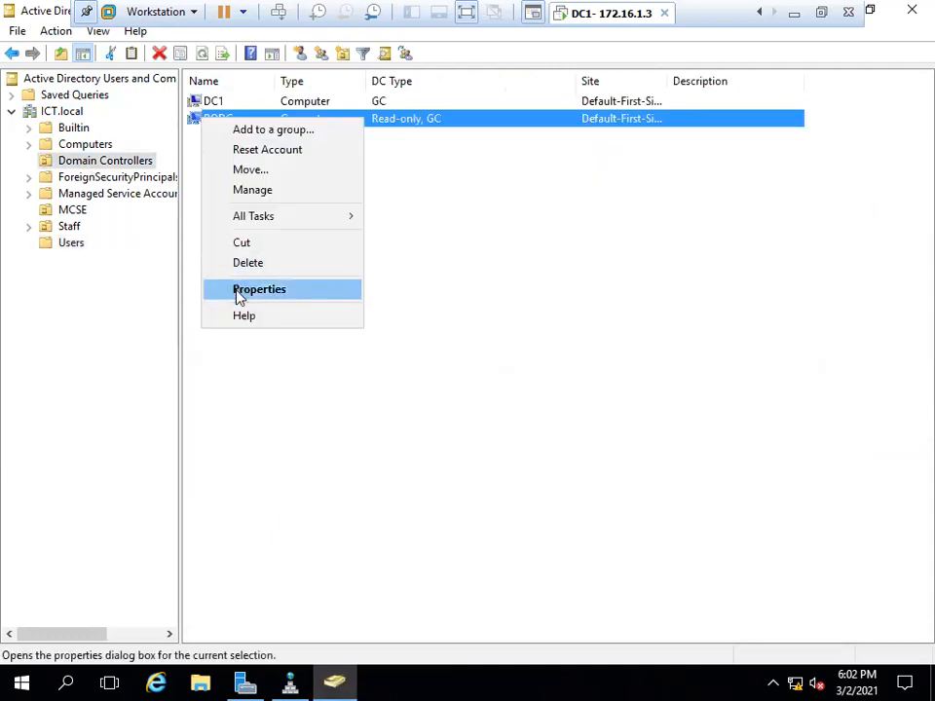
left_click(237, 291)
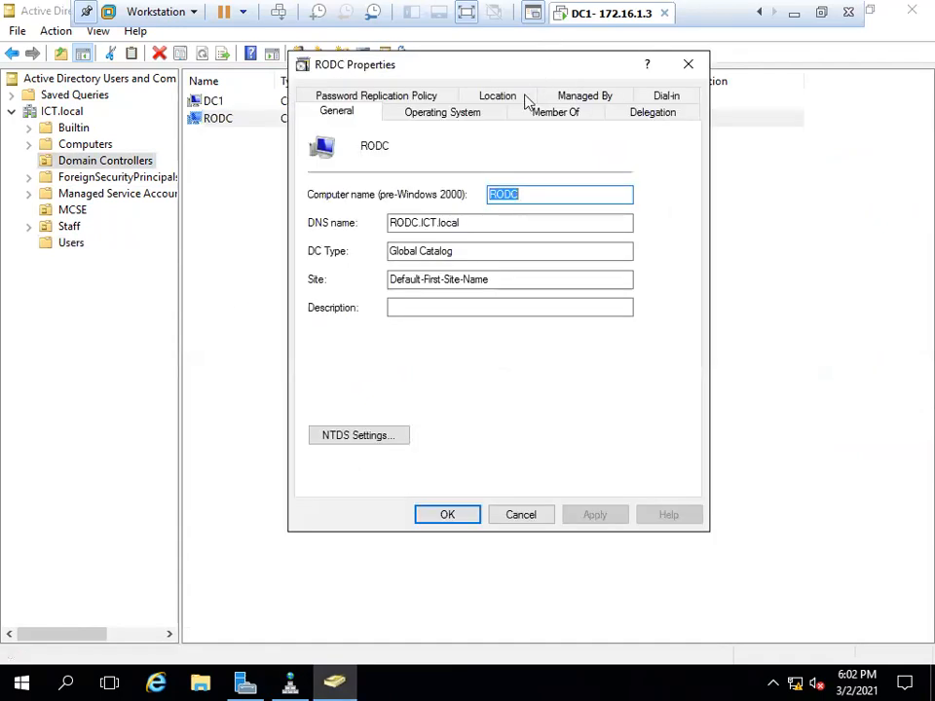
left_click(413, 98)
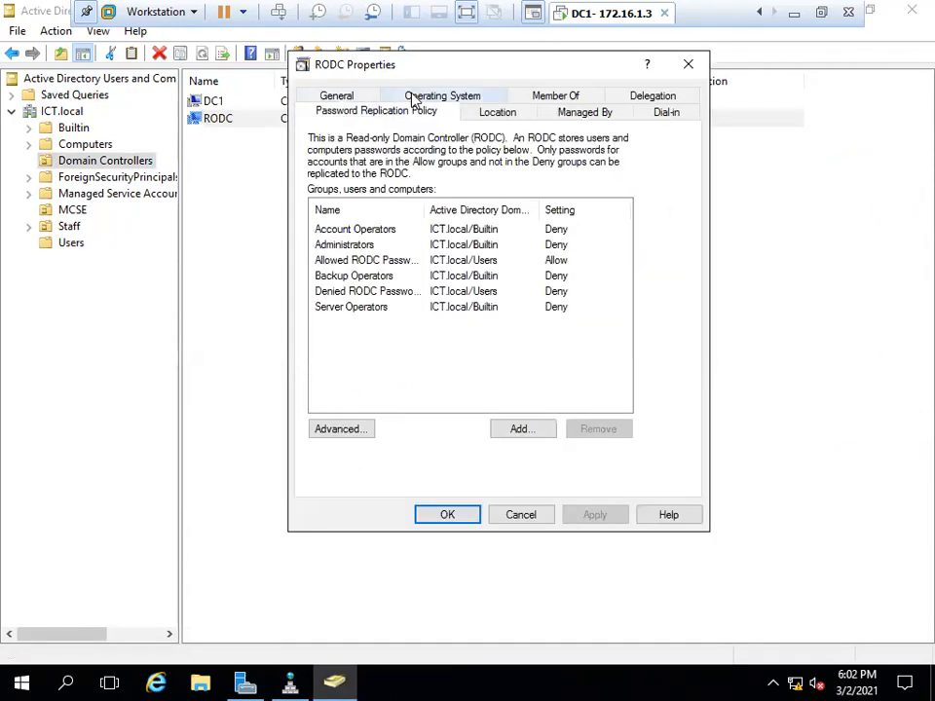
left_click(359, 265)
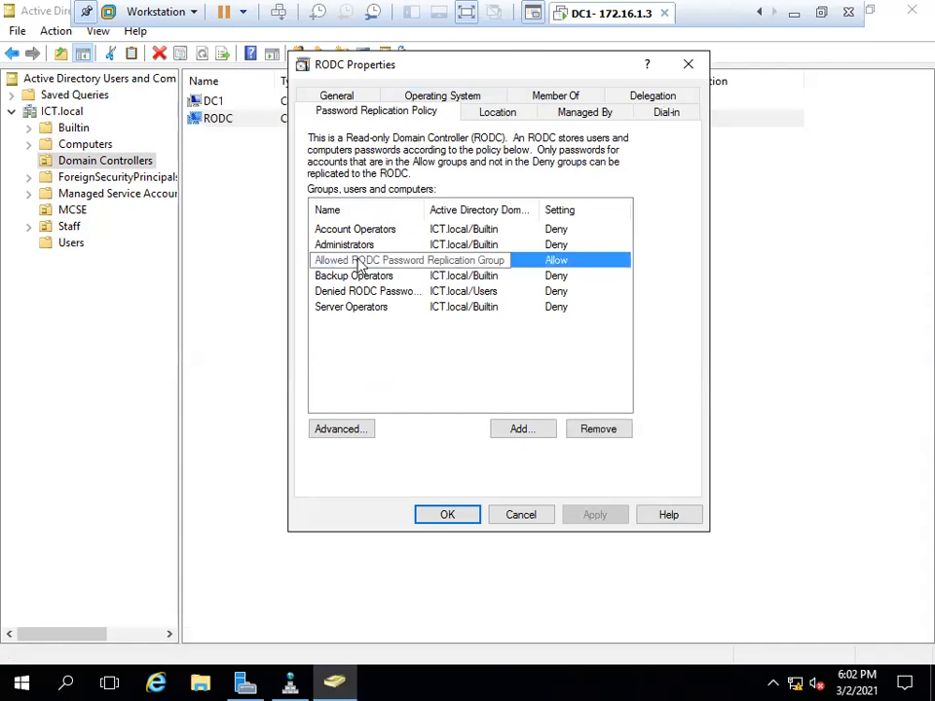
double_click(359, 261)
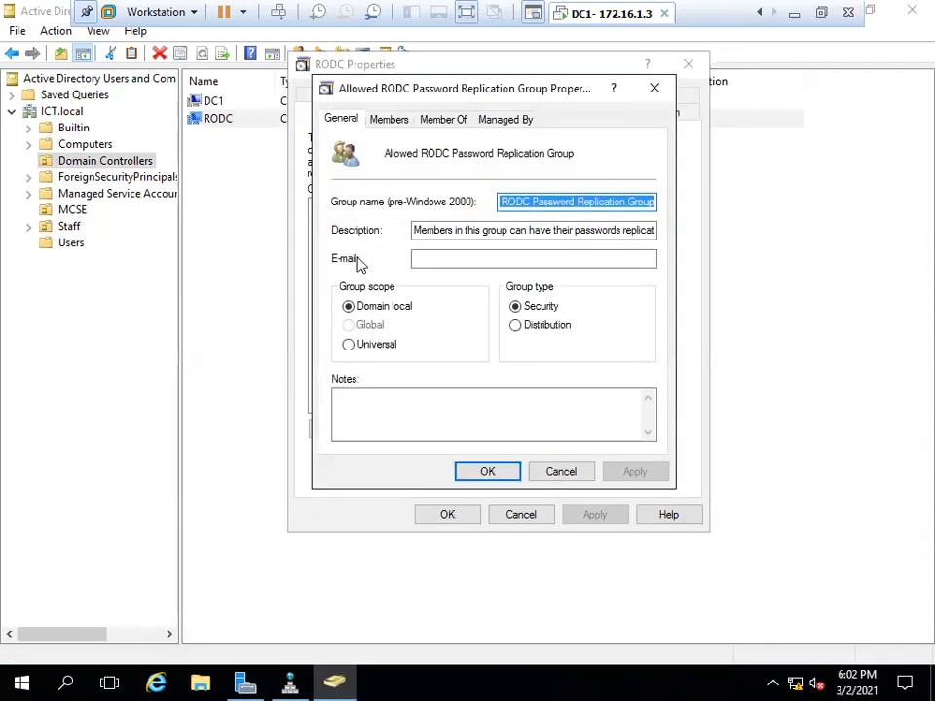
left_click(403, 123)
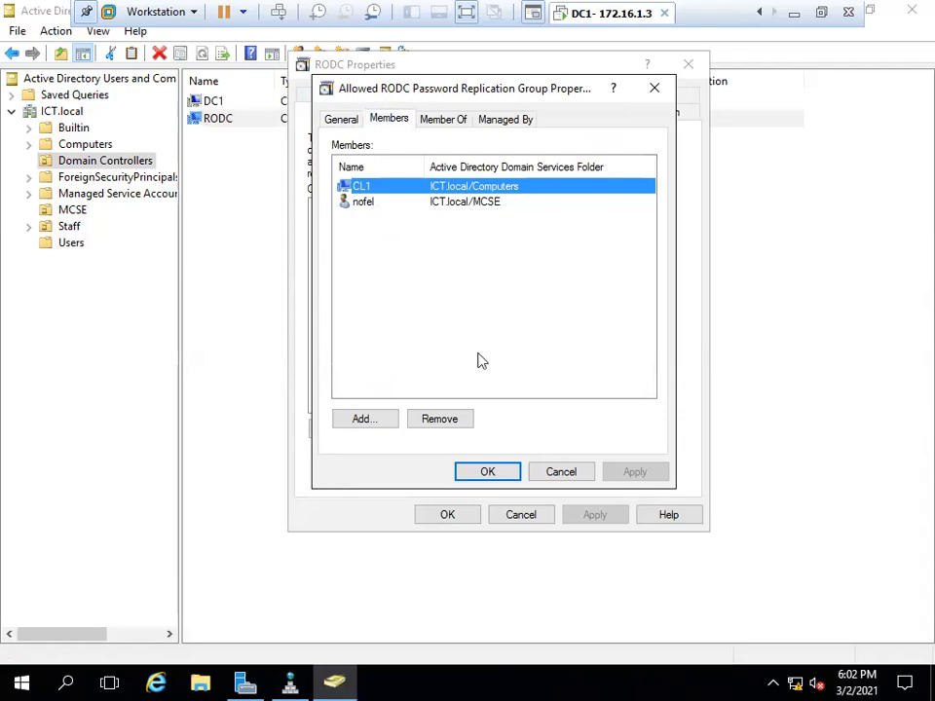
left_click(488, 473)
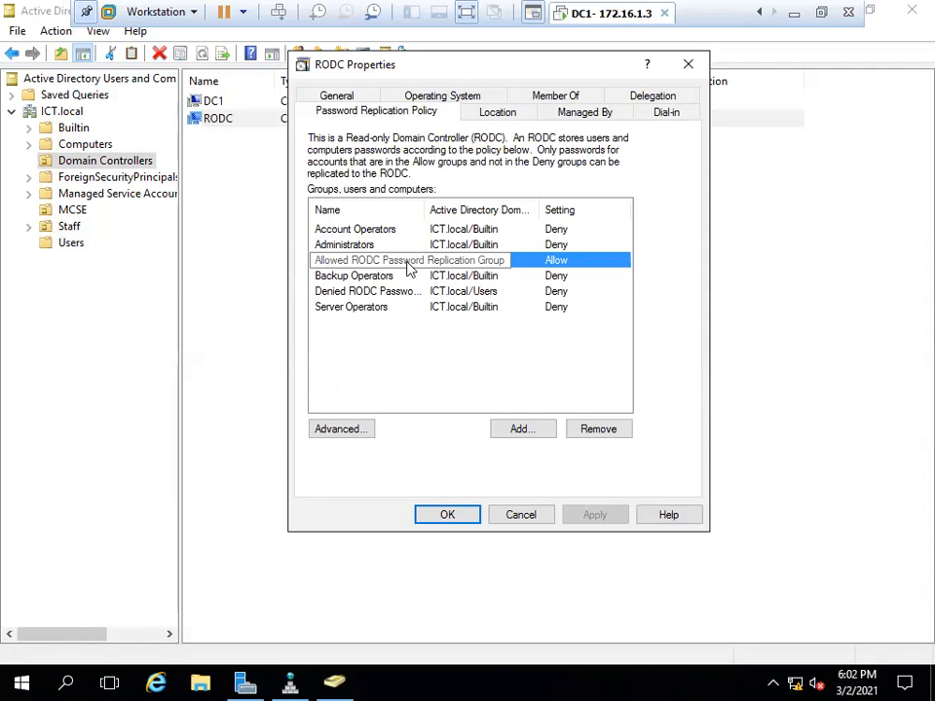
Open RODC's Advanced Password Replication Policy, showing only krbtgt_11489 and RODC as stored.
left_click(338, 430)
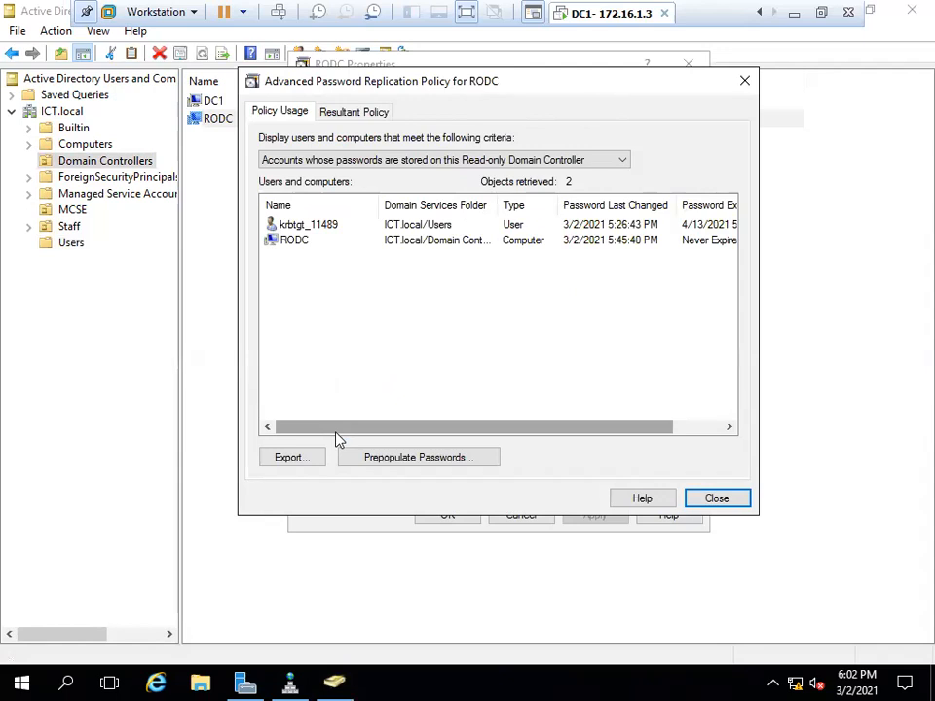
left_click(703, 500)
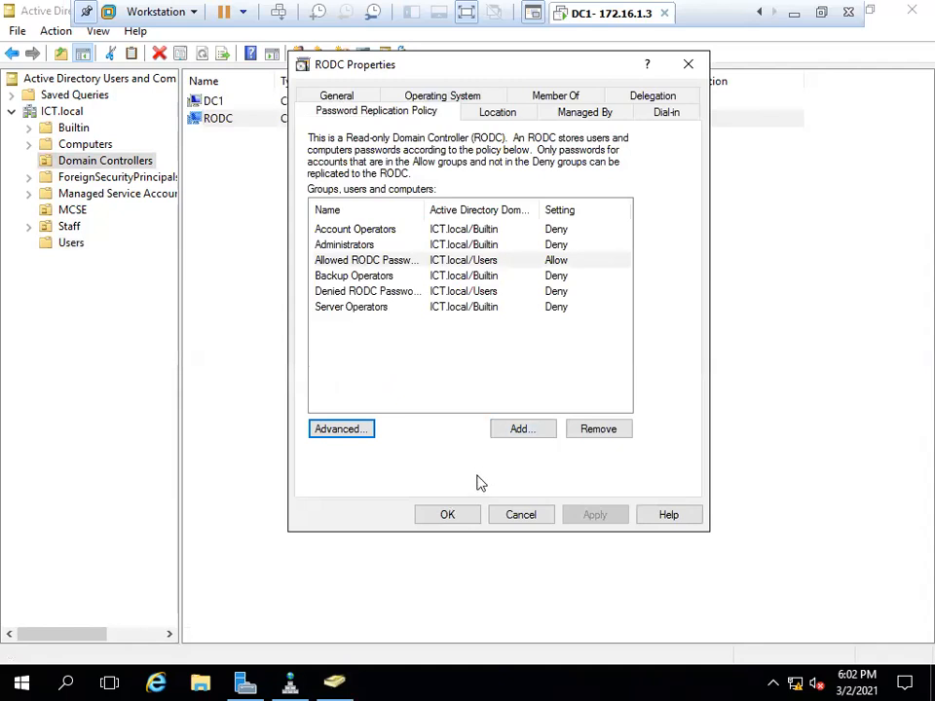
left_click(535, 525)
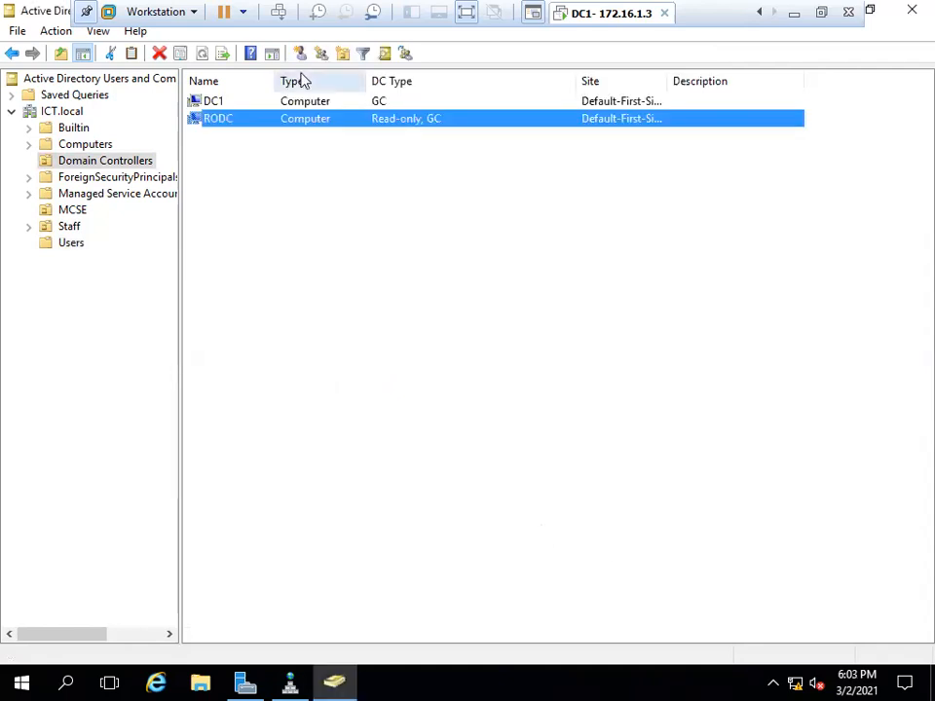
right_click(284, 117)
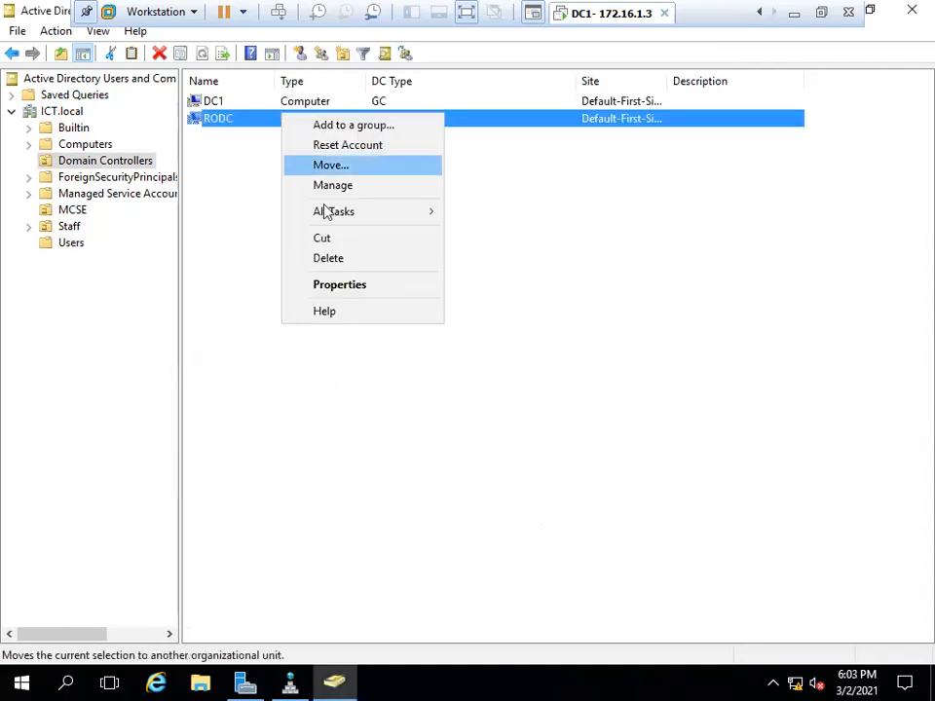
left_click(339, 285)
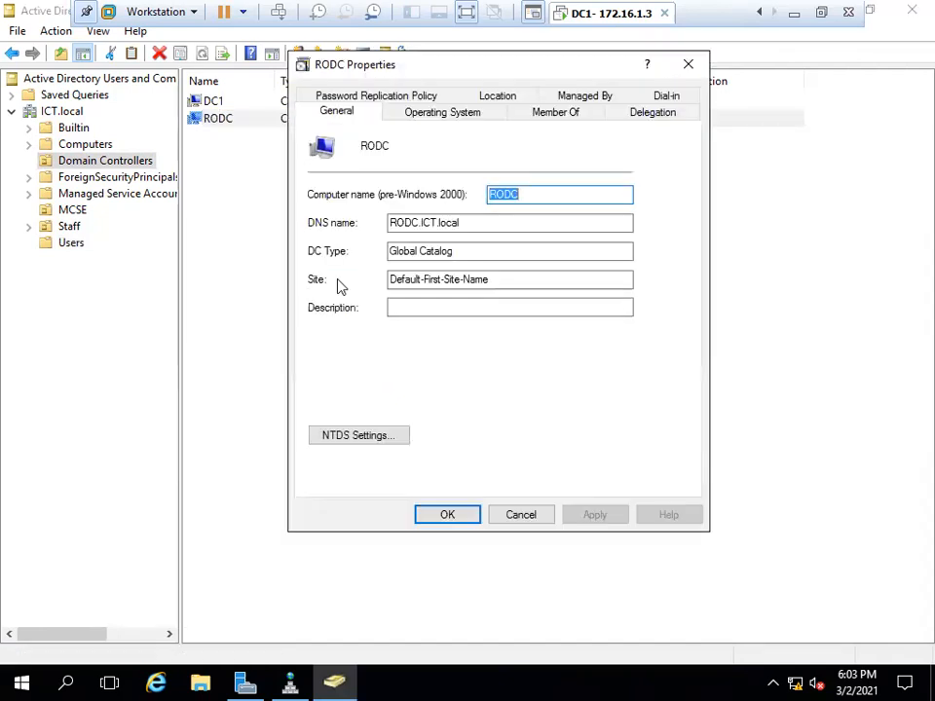
left_click(396, 99)
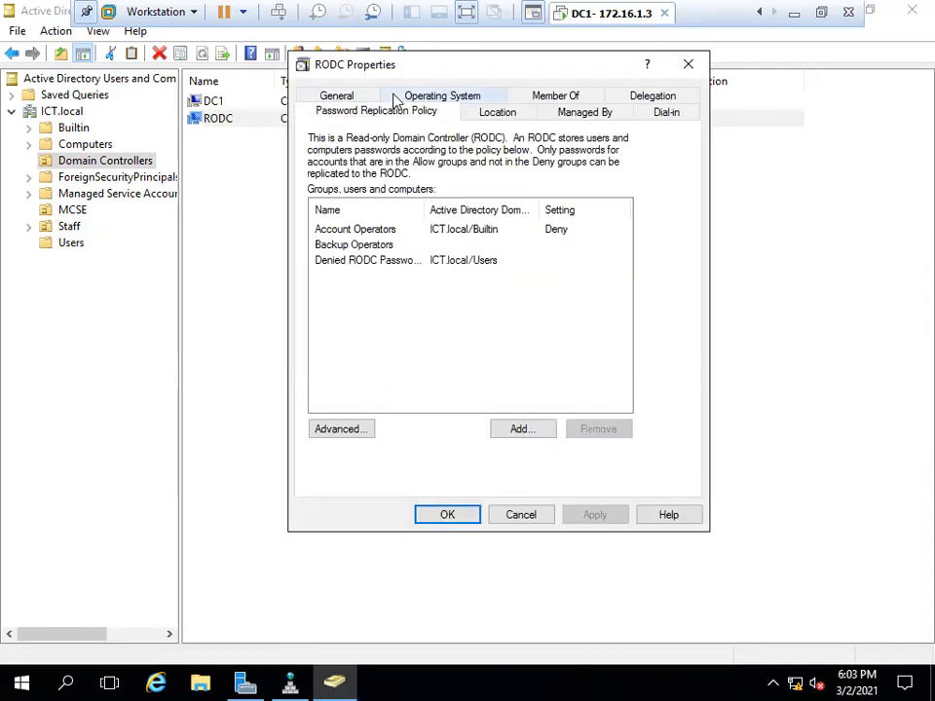
left_click(346, 439)
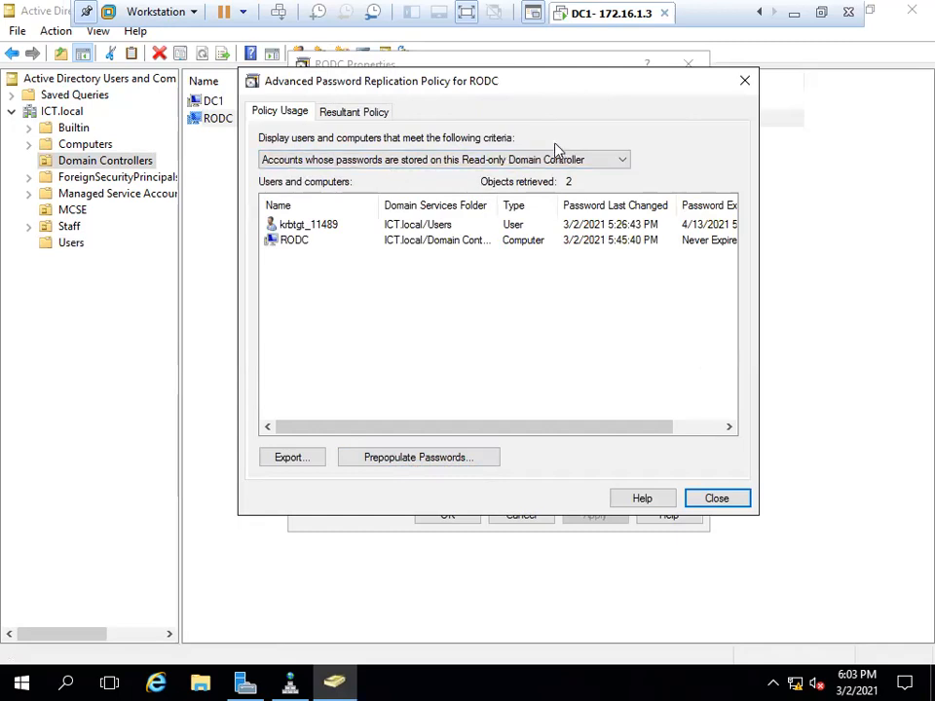
Keep 'Accounts whose passwords are stored' selected and start Prepopulate Passwords.
left_click(501, 161)
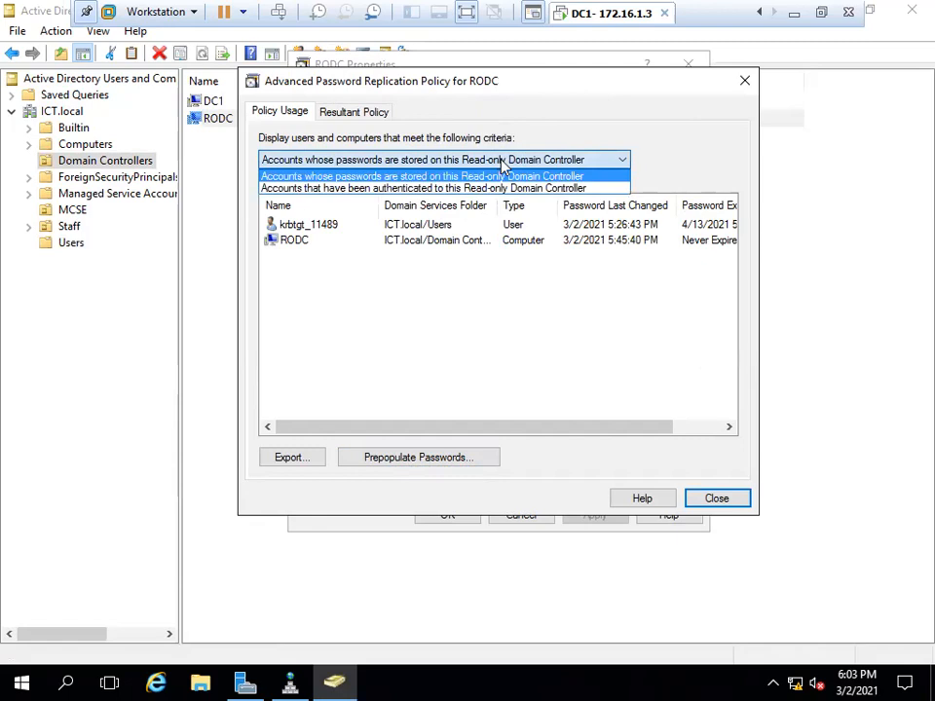
left_click(502, 167)
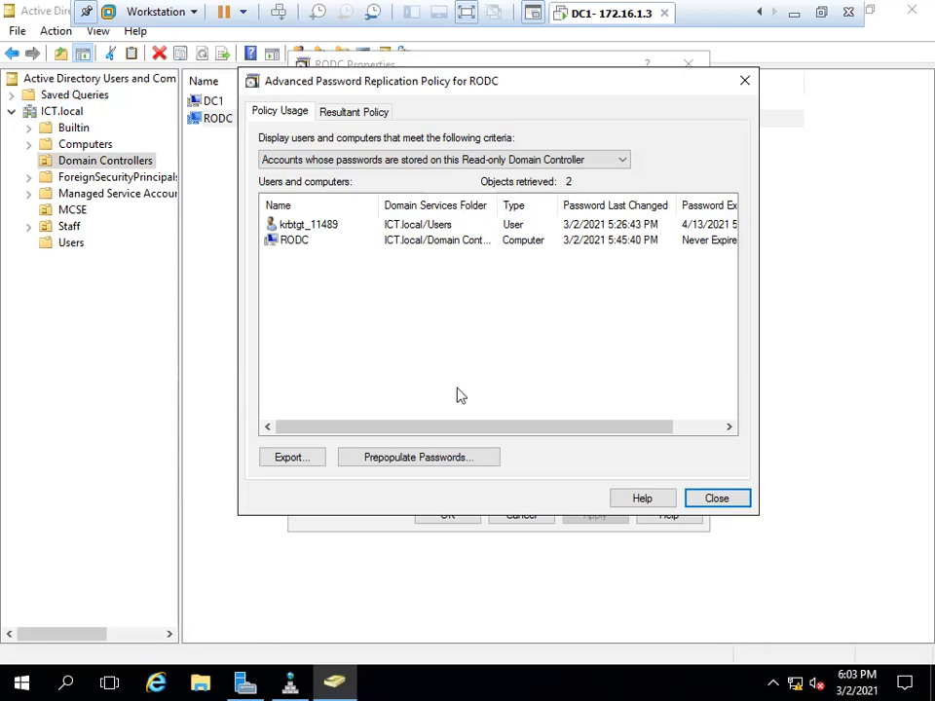
left_click(421, 459)
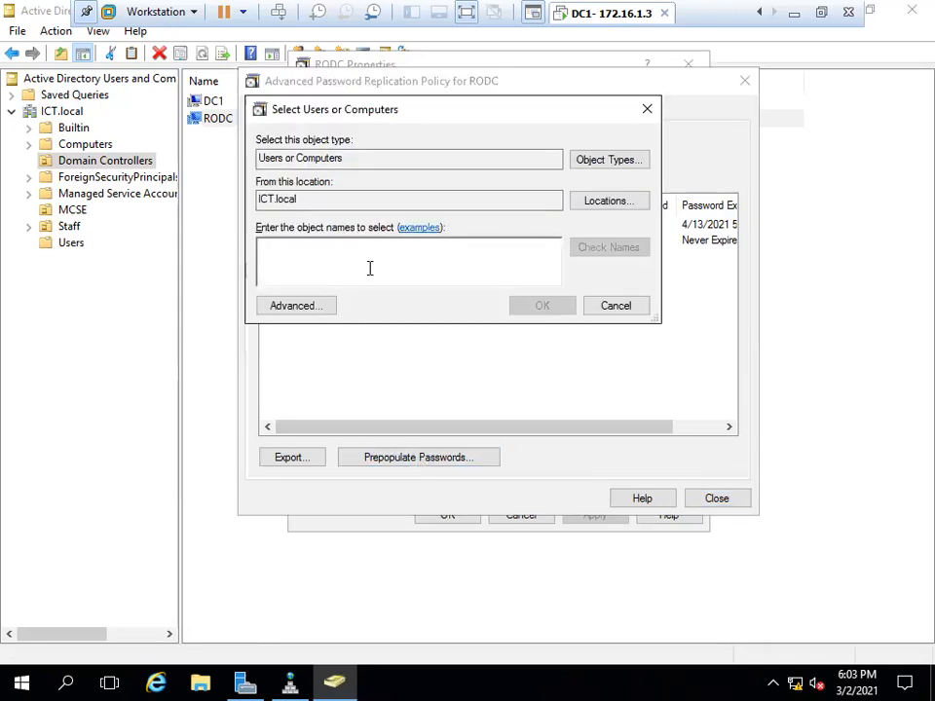
Prepopulate passwords for the new user and CL1 on RODC, confirming and dismissing the success message.
type("nofel")
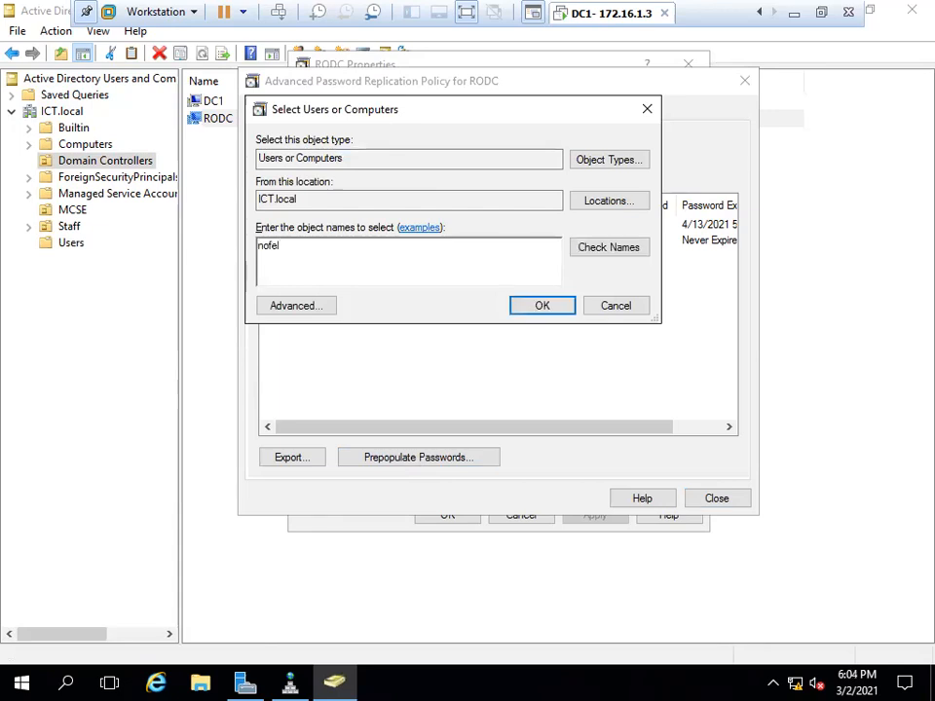
left_click(603, 255)
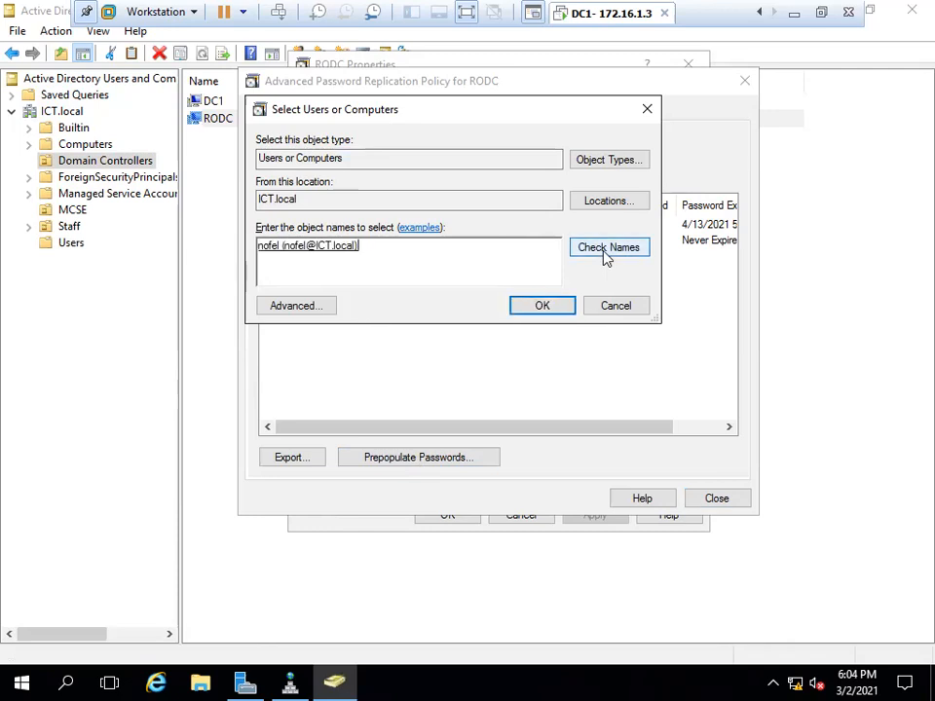
type("CL1")
left_click(635, 253)
left_click(552, 312)
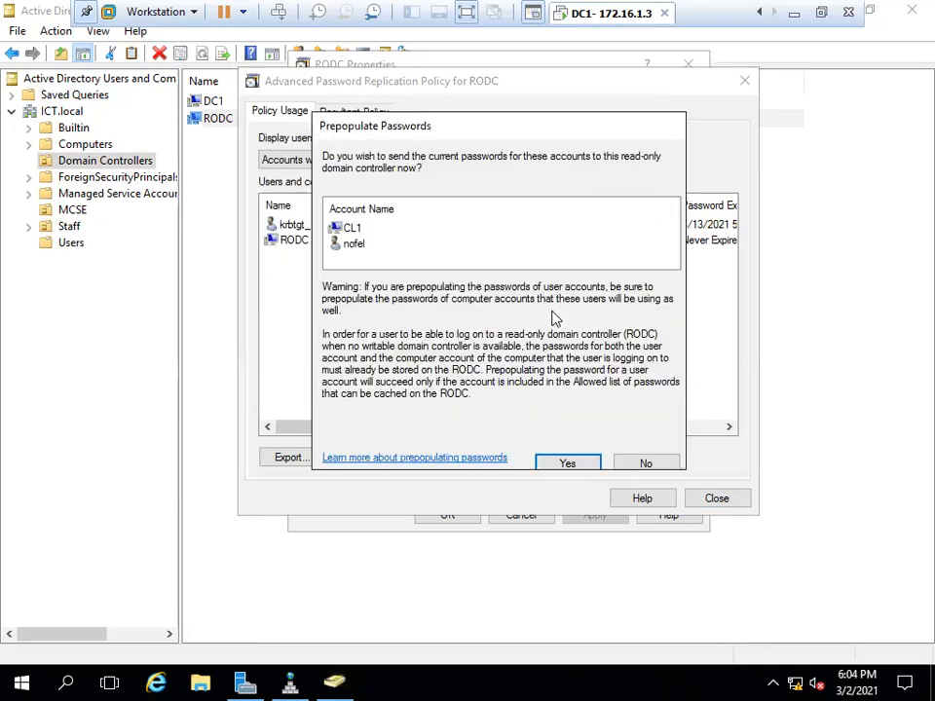
left_click_drag(476, 139, 613, 115)
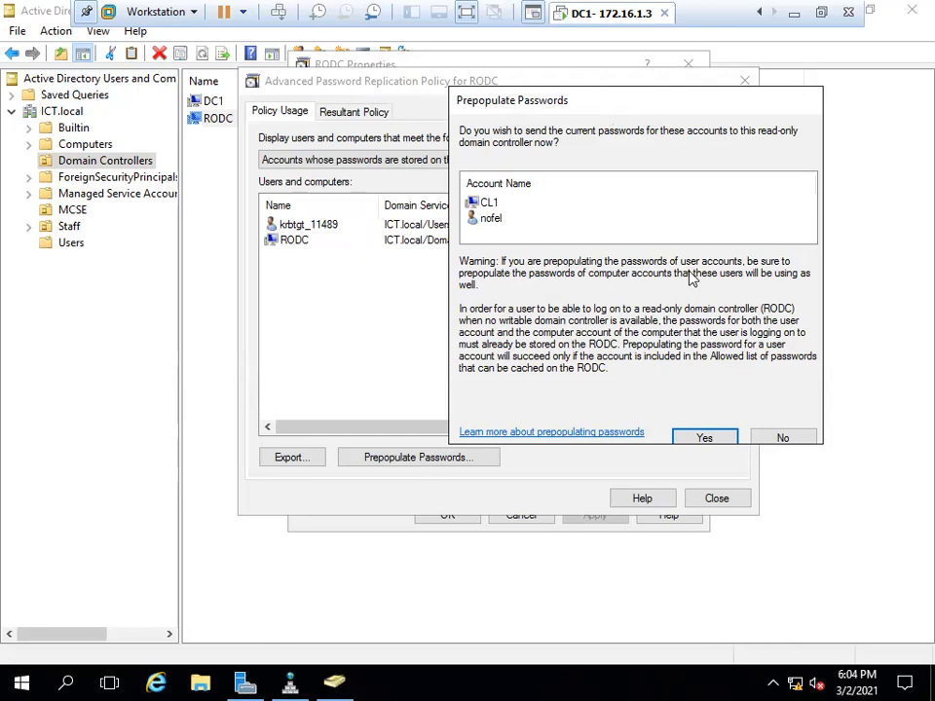
left_click(699, 438)
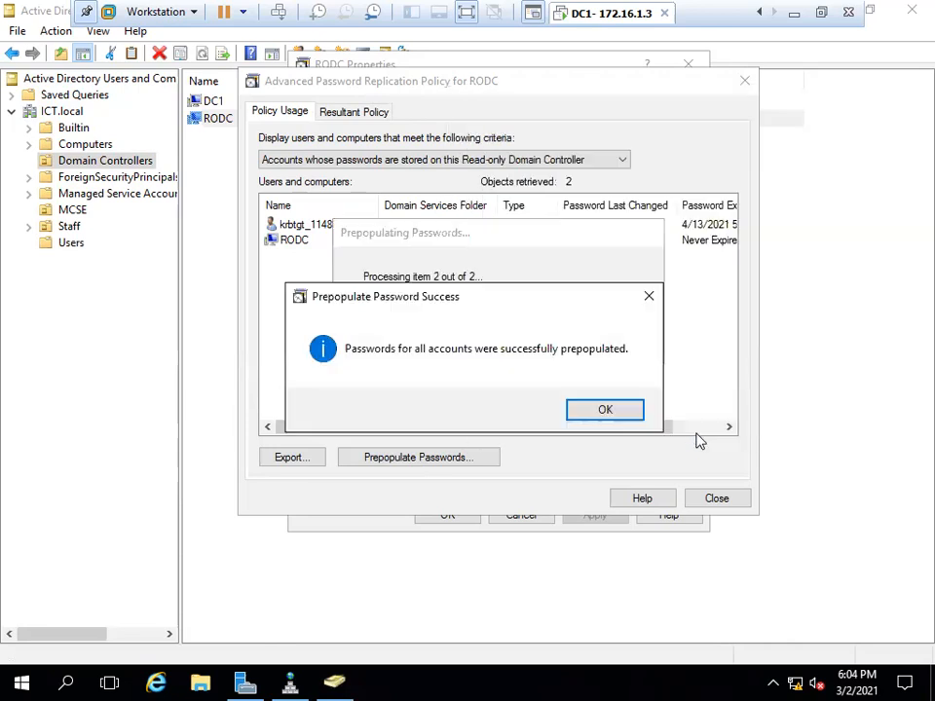
left_click(612, 414)
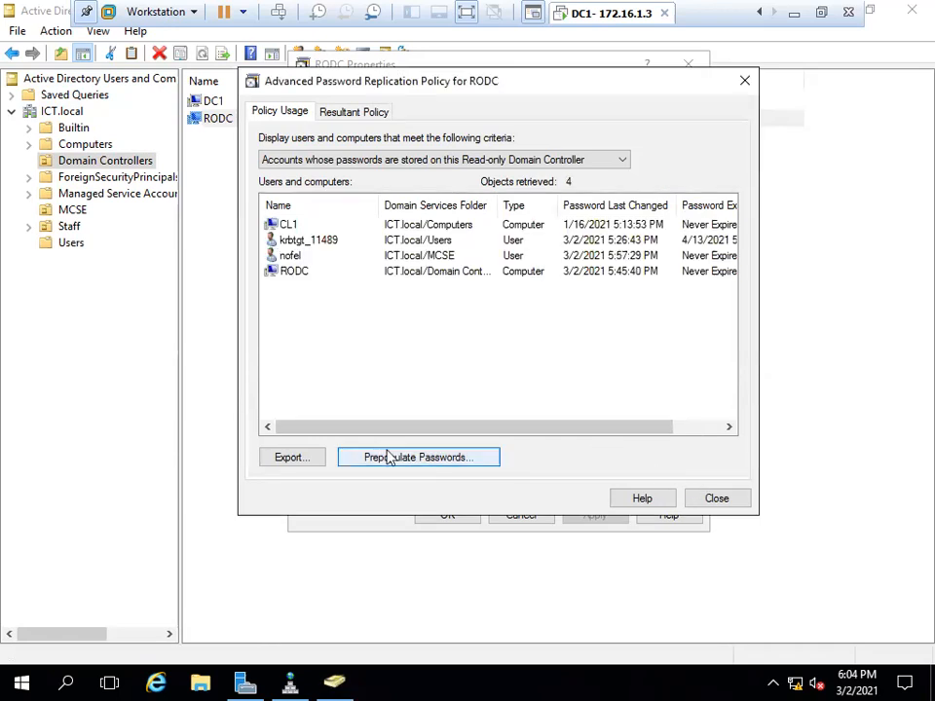
Add the new user to RODC's Resultant Policy and confirm its setting is Allow.
left_click(367, 114)
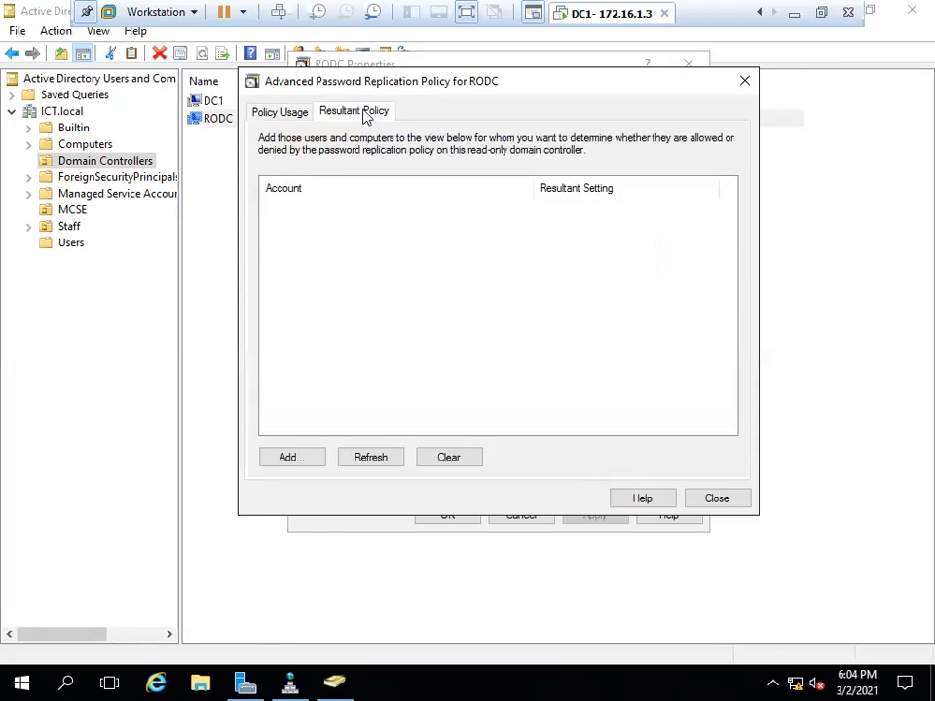
left_click(293, 458)
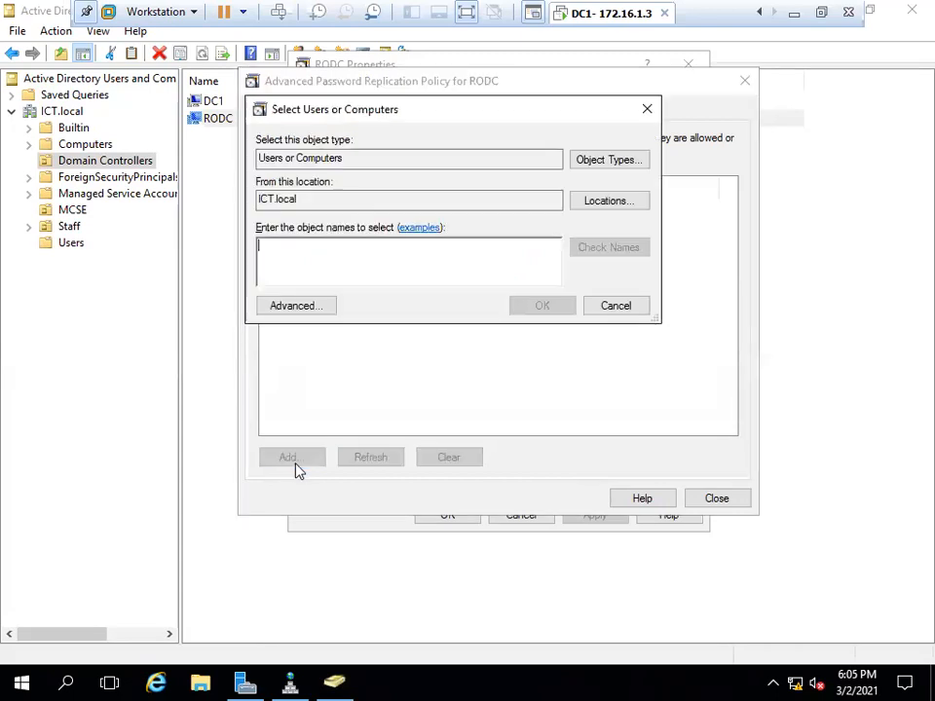
type("n")
type("fo")
key("BackSpace")
key("BackSpace")
type("ofel")
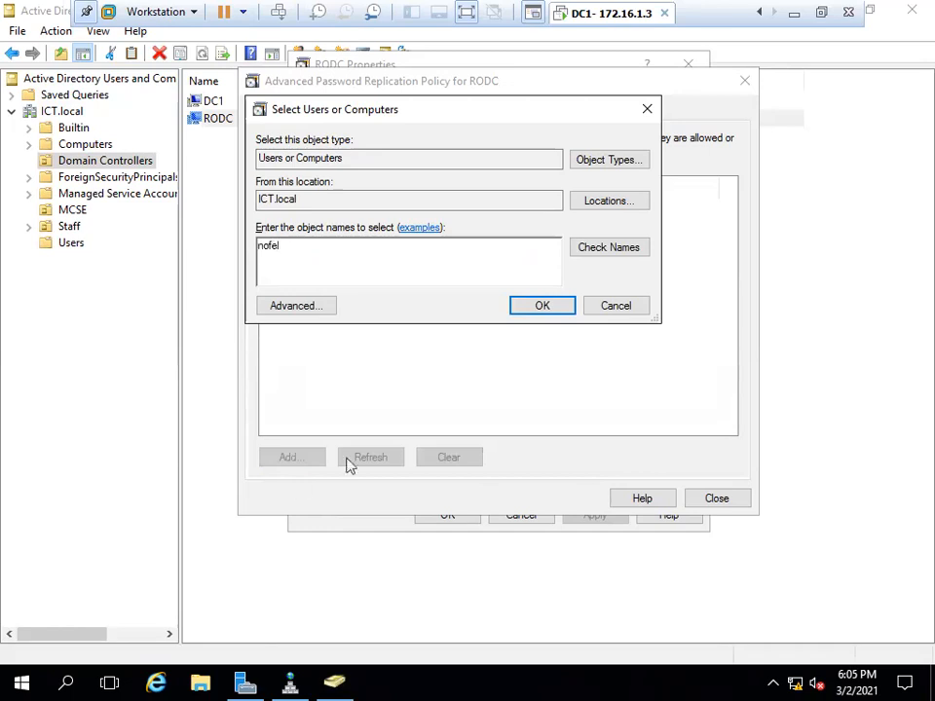
left_click(539, 309)
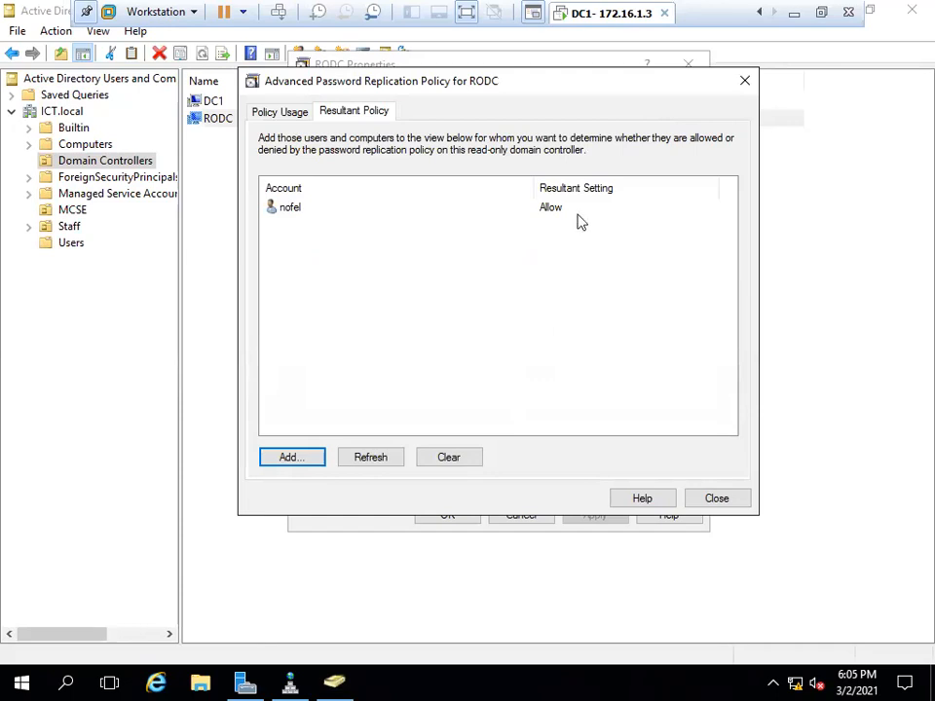
left_click(278, 211)
Add a second domain user to the Resultant Policy and confirm it shows Deny (implicit).
left_click(297, 465)
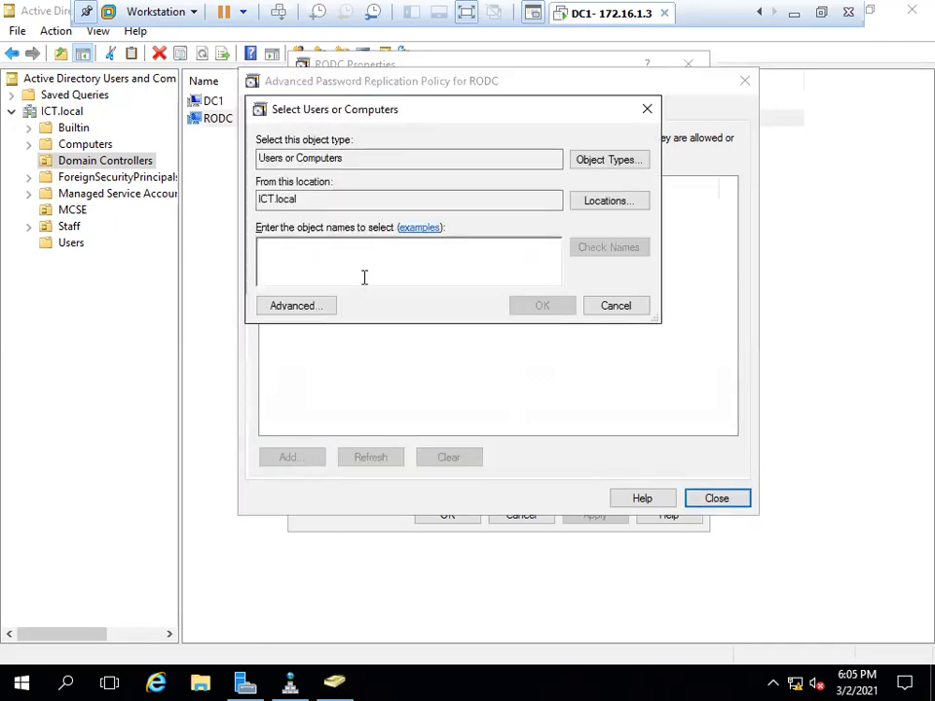
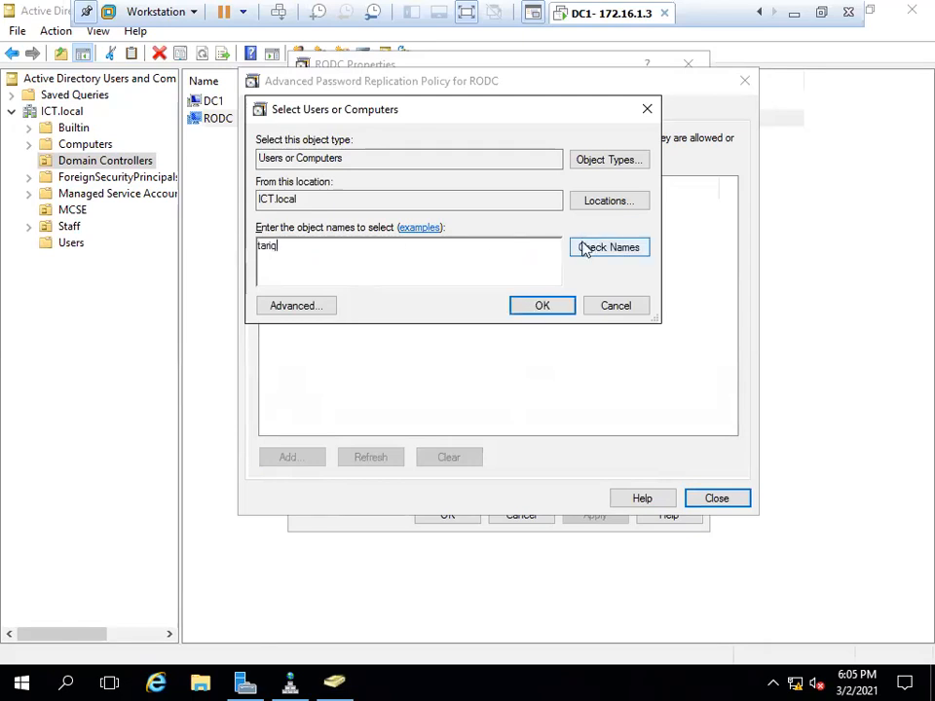
left_click(584, 248)
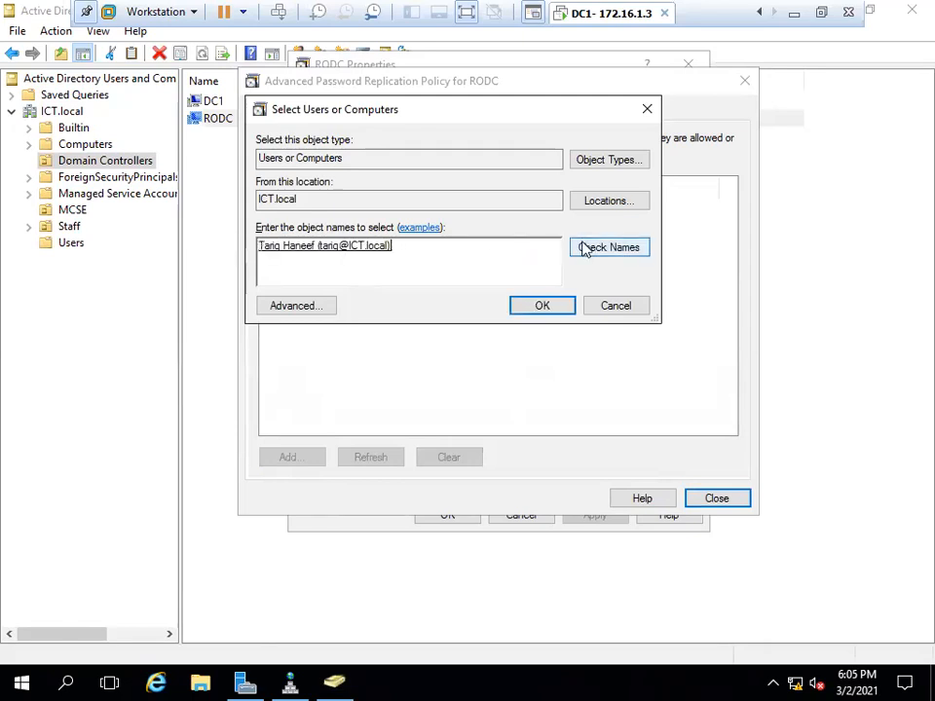
left_click(542, 306)
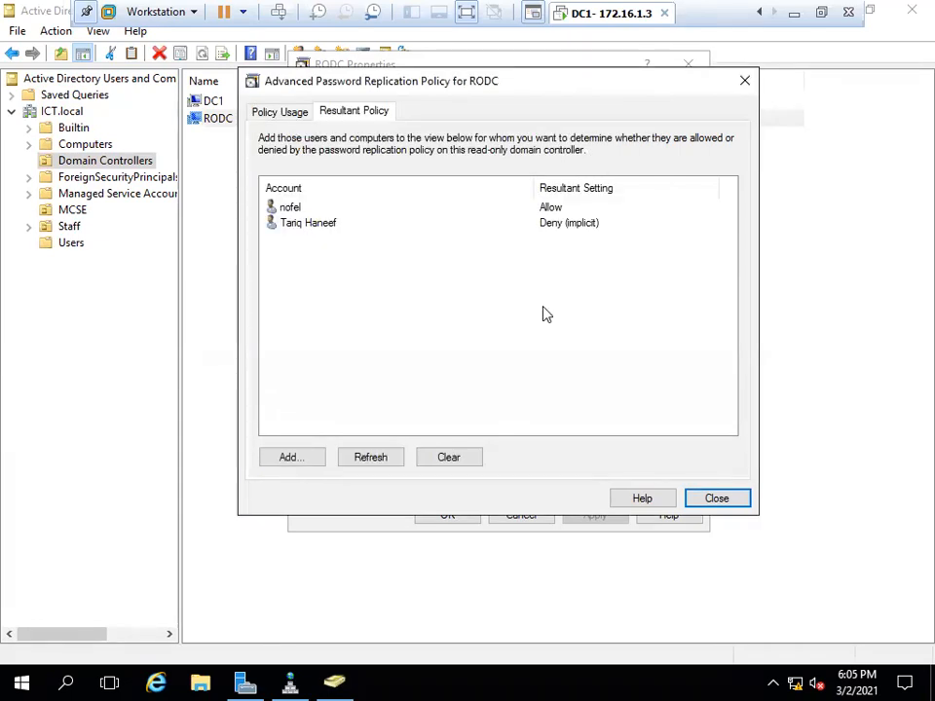
left_click(287, 226)
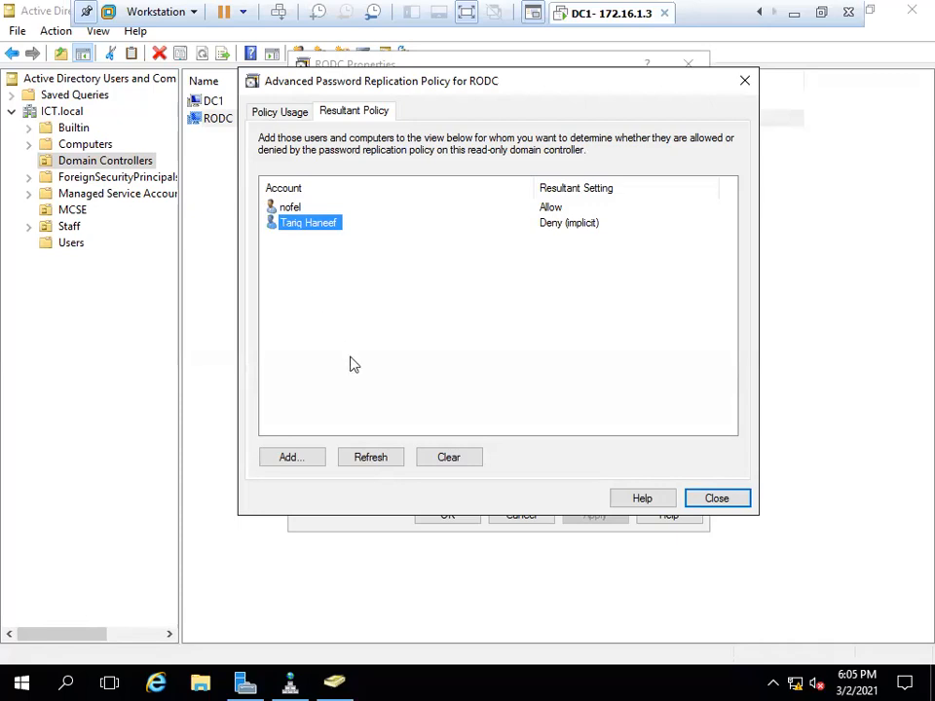
Close the Advanced Password Replication Policy window and confirm RODC Properties with OK.
left_click(718, 498)
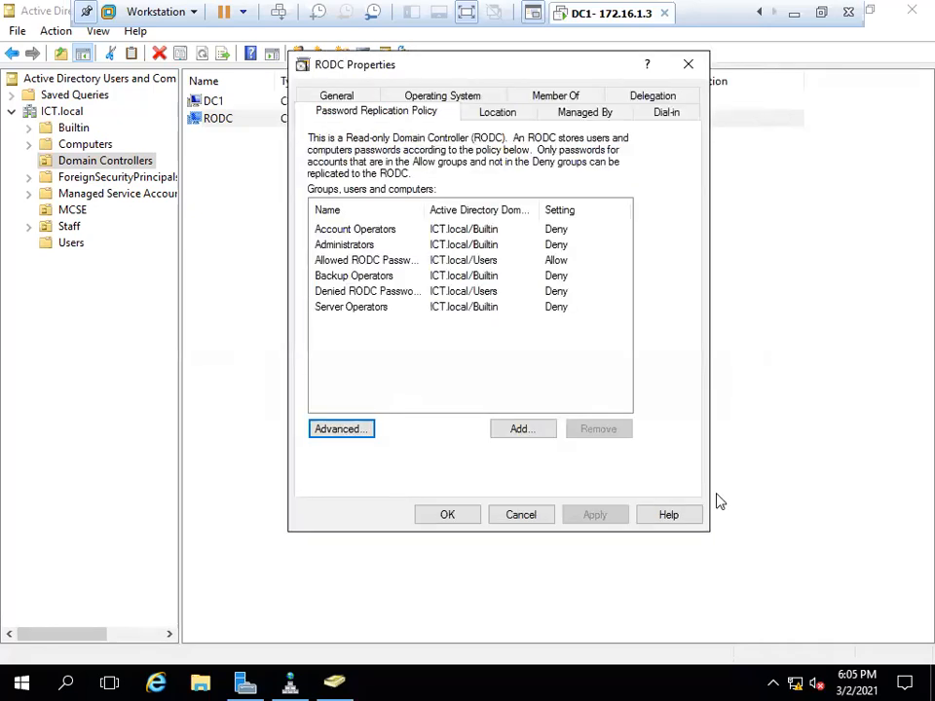
left_click(448, 516)
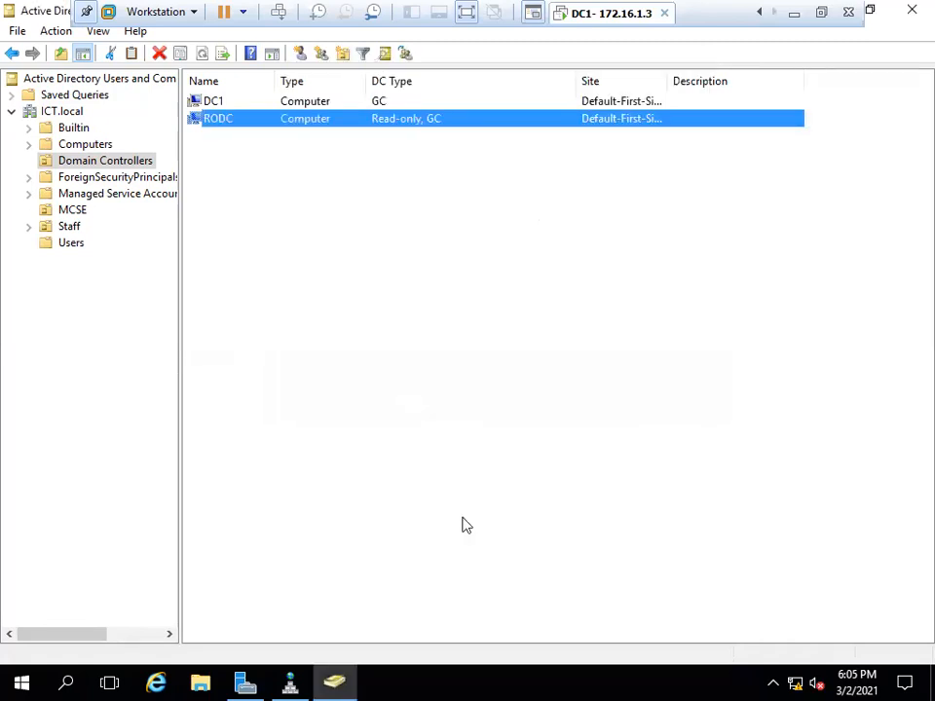